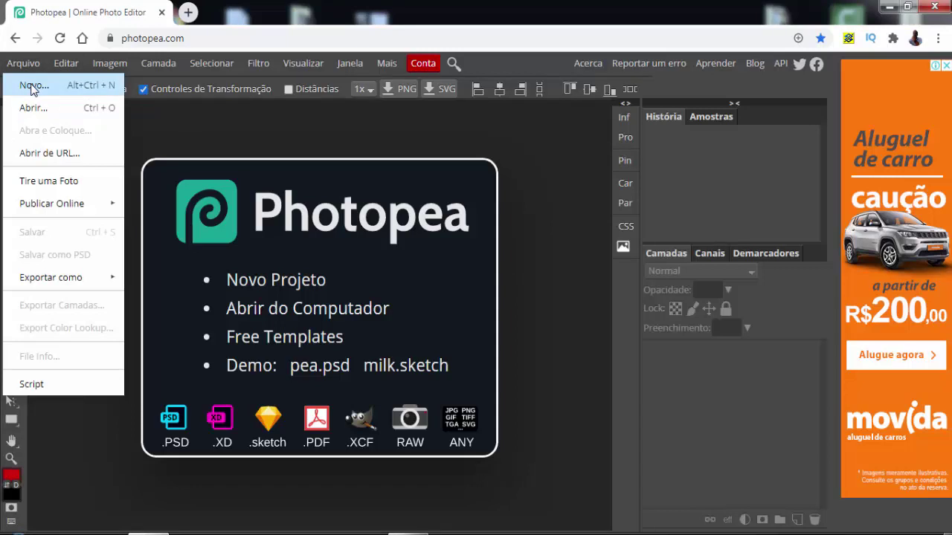
Start a new project and paste the copied title as its name.
click(31, 87)
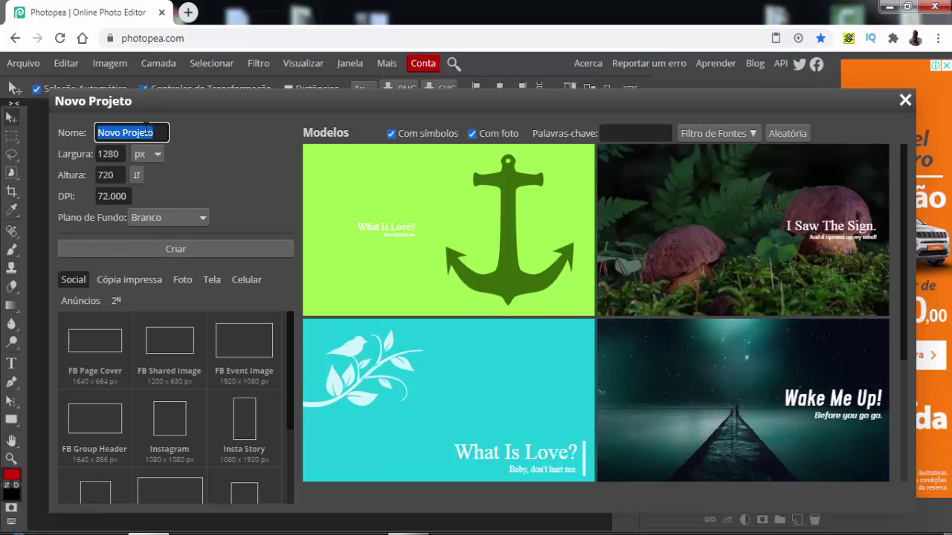
key(ctrl+v)
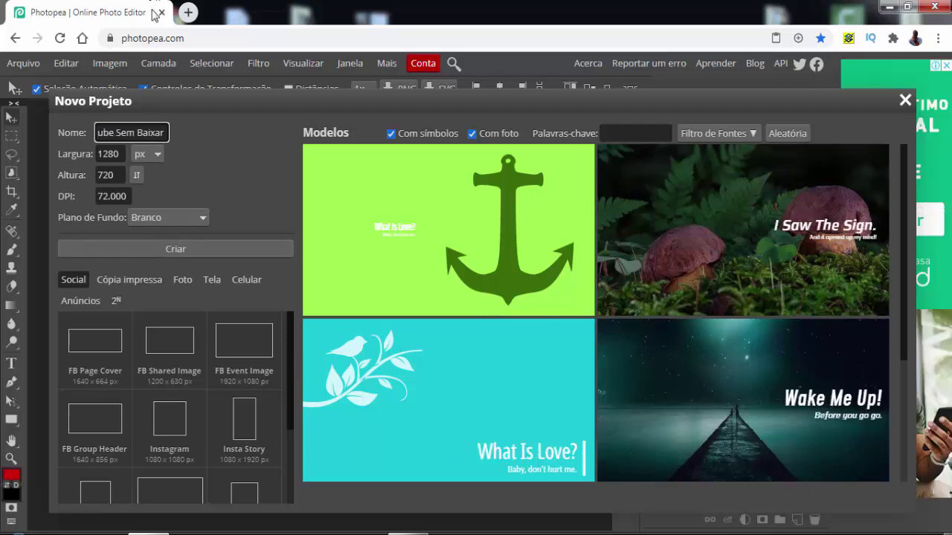
click(190, 13)
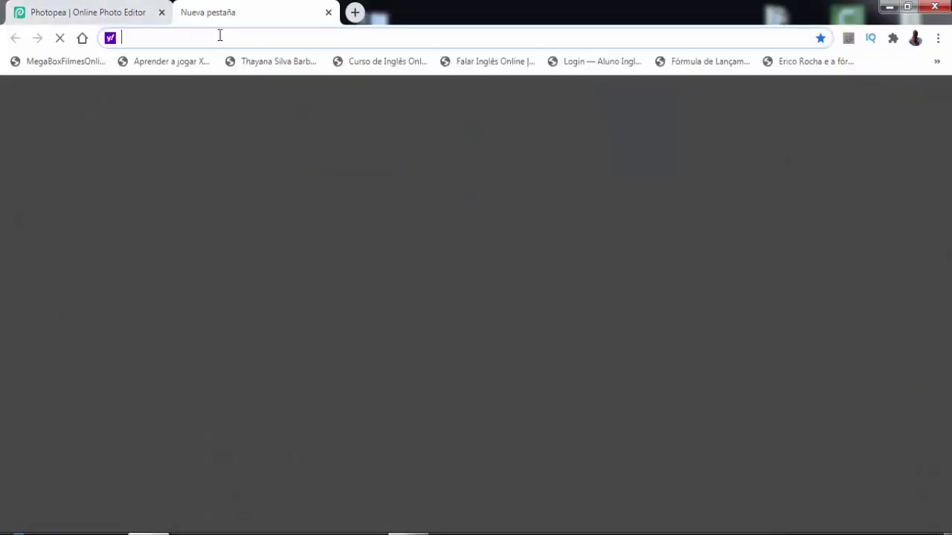
text(ou)
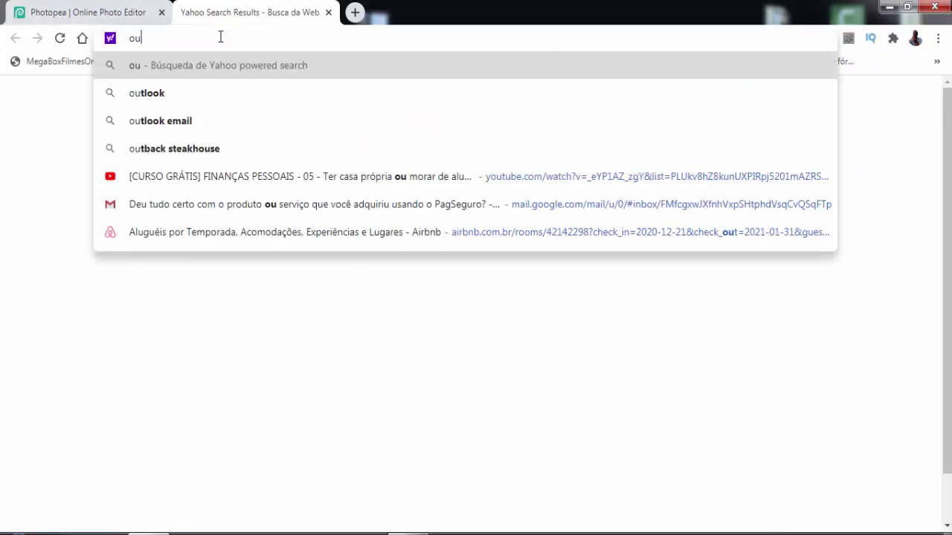
key(BackSpace)
key(BackSpace)
text(youtube.com)
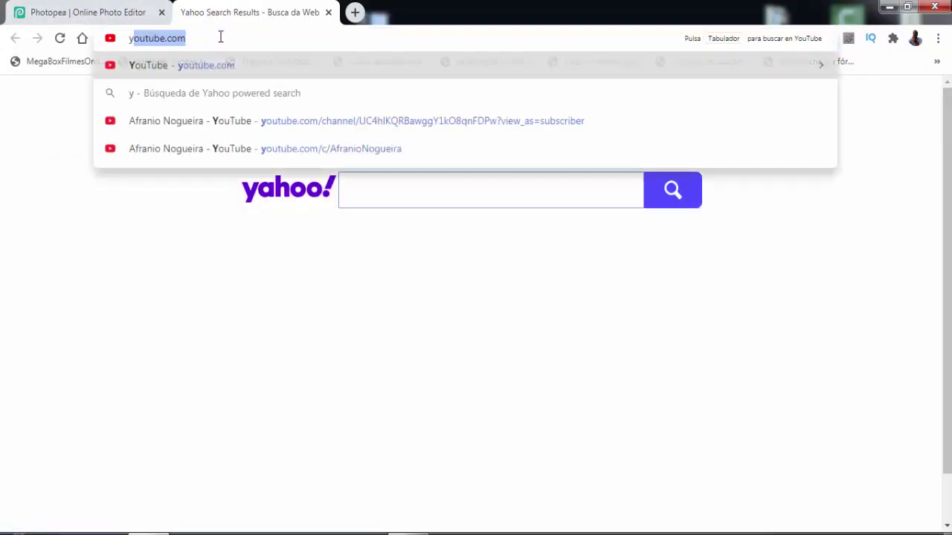
key(Return)
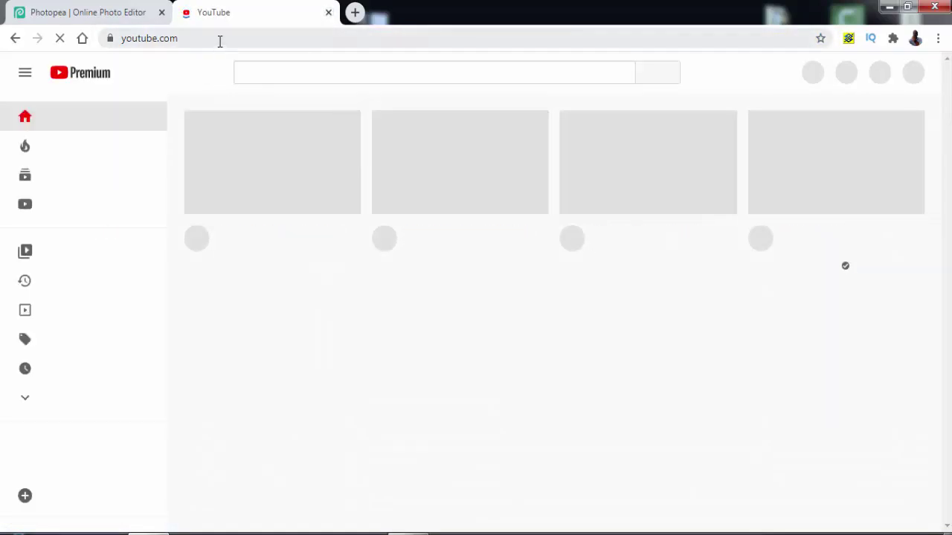
key(ctrl+w)
Open youtube.com in a new incognito window.
click(219, 39)
key(ctrl+shift+n)
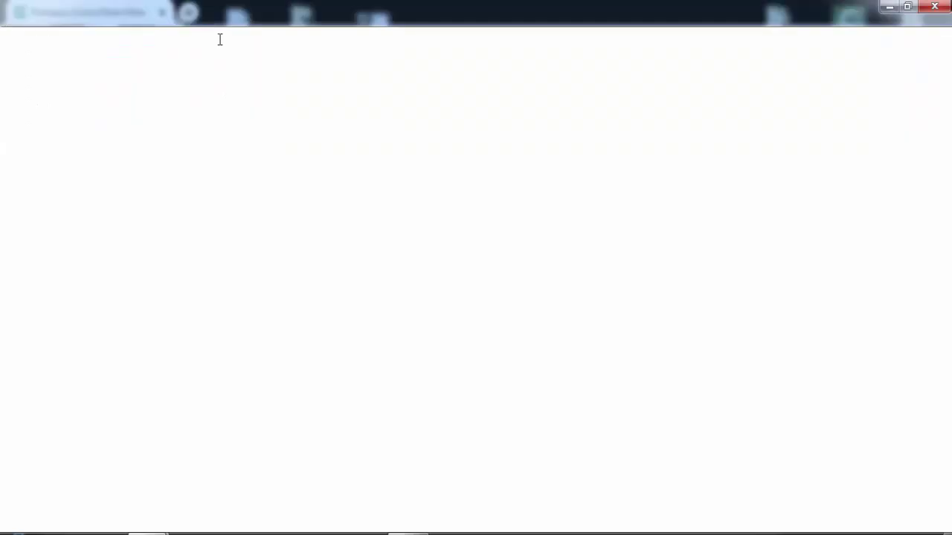
text(yiu)
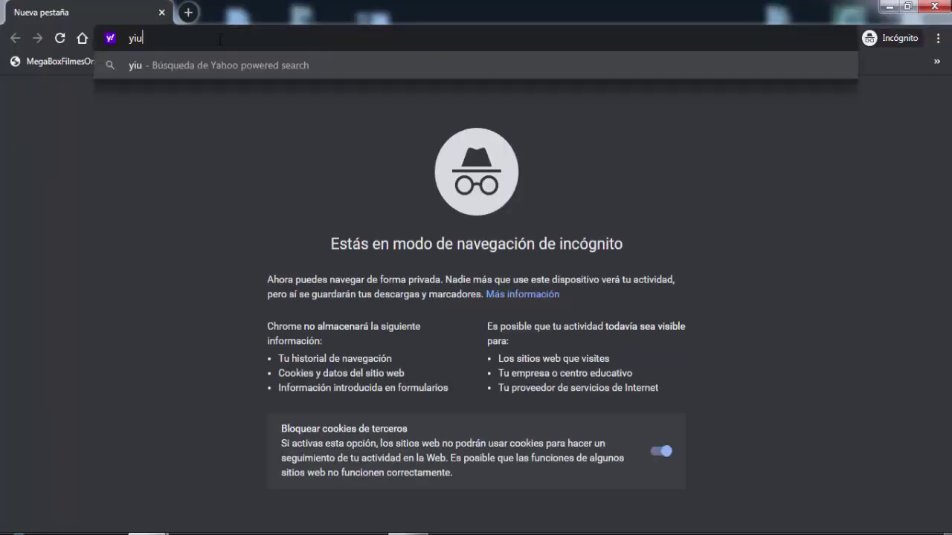
key(BackSpace)
key(BackSpace)
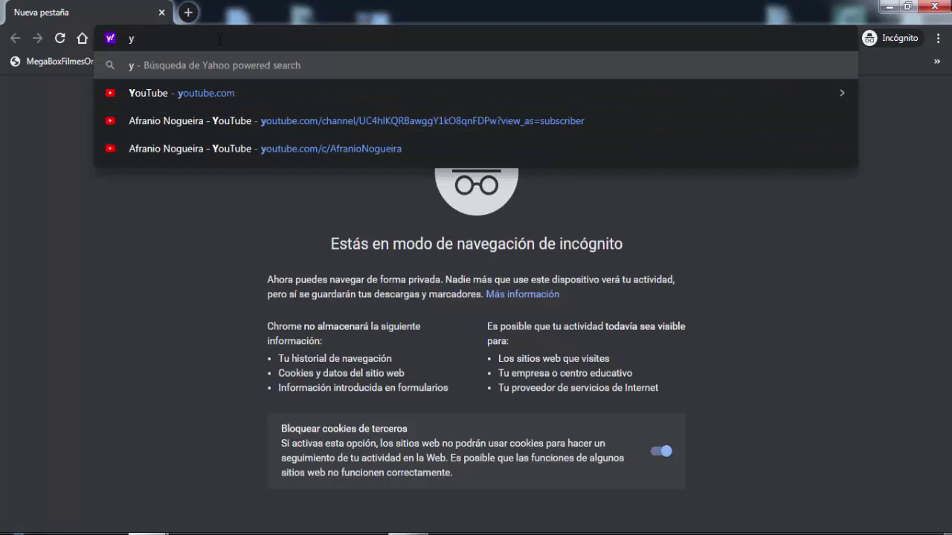
text(outube.com)
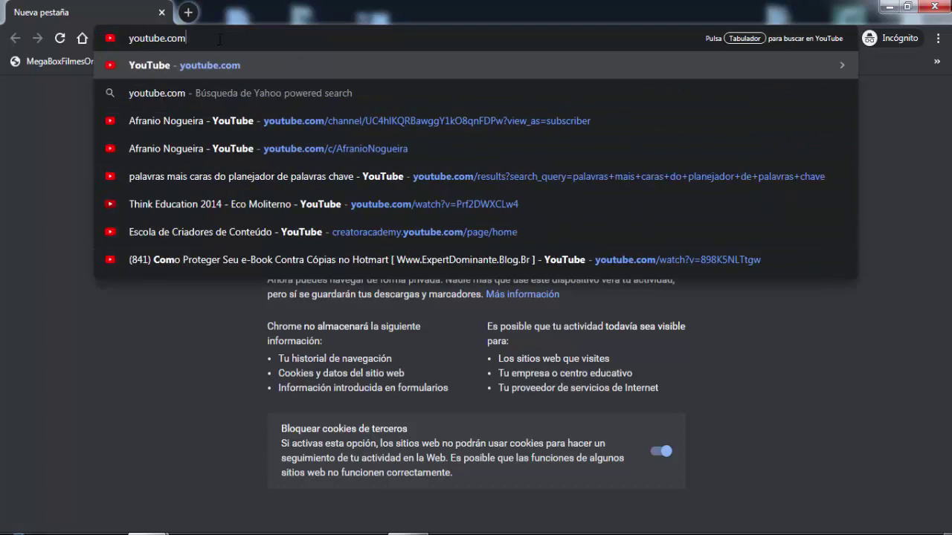
key(Return)
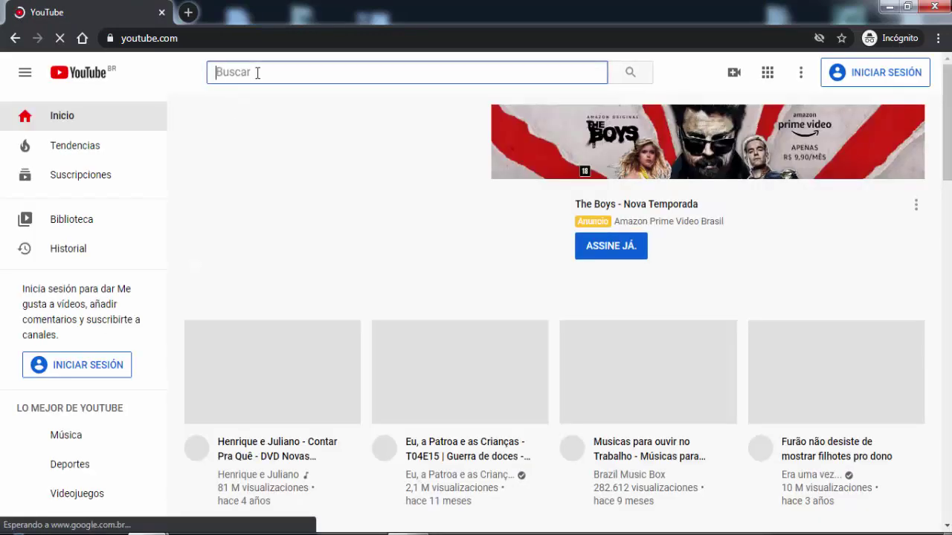
Search YouTube for the suggested phrase "como fazer capa para youtube".
text(como )
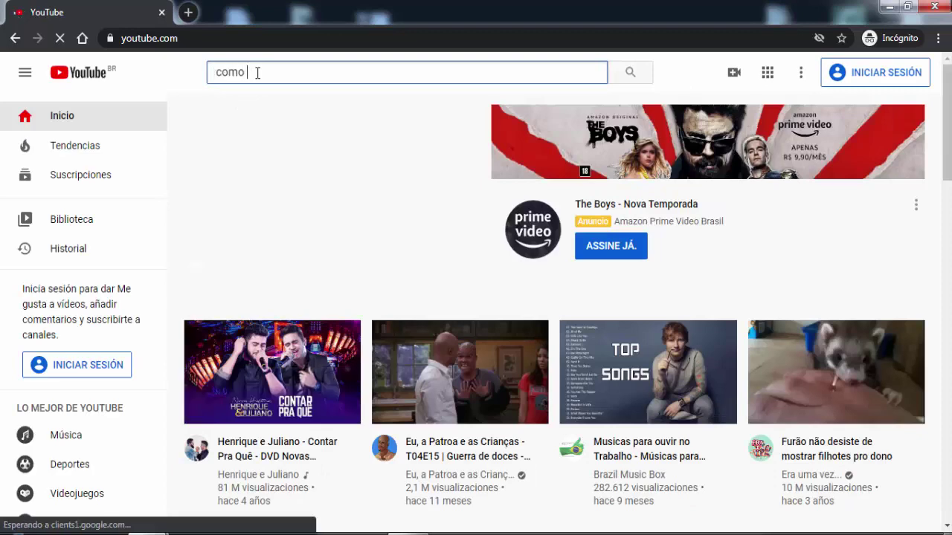
text(fazer capa)
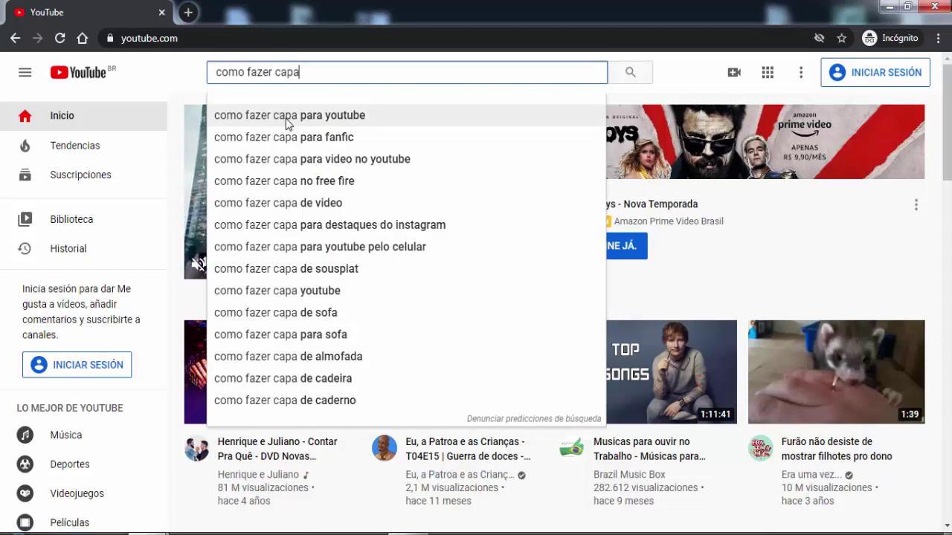
click(287, 123)
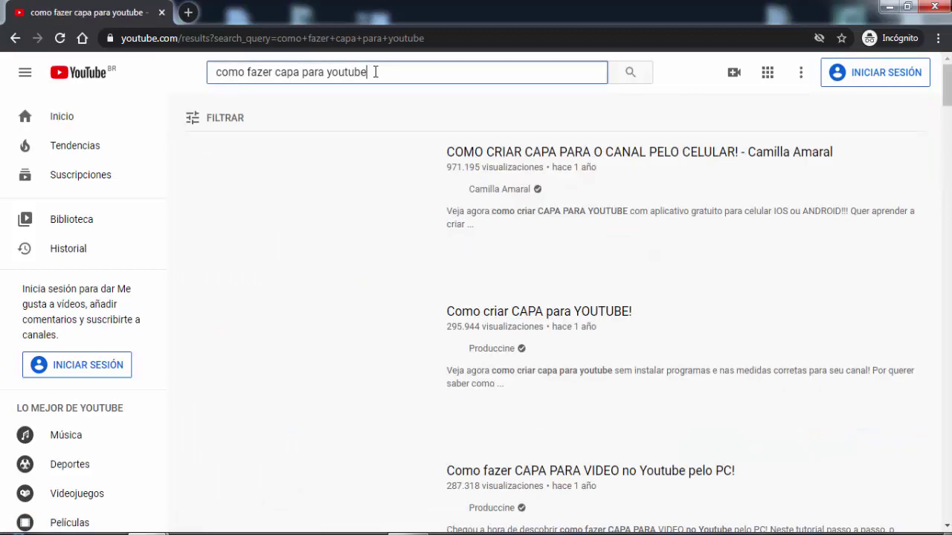
Refine the search through the suggestions to "photoshop" and finally "como fazer capa para youtube no photoshop online".
click(375, 72)
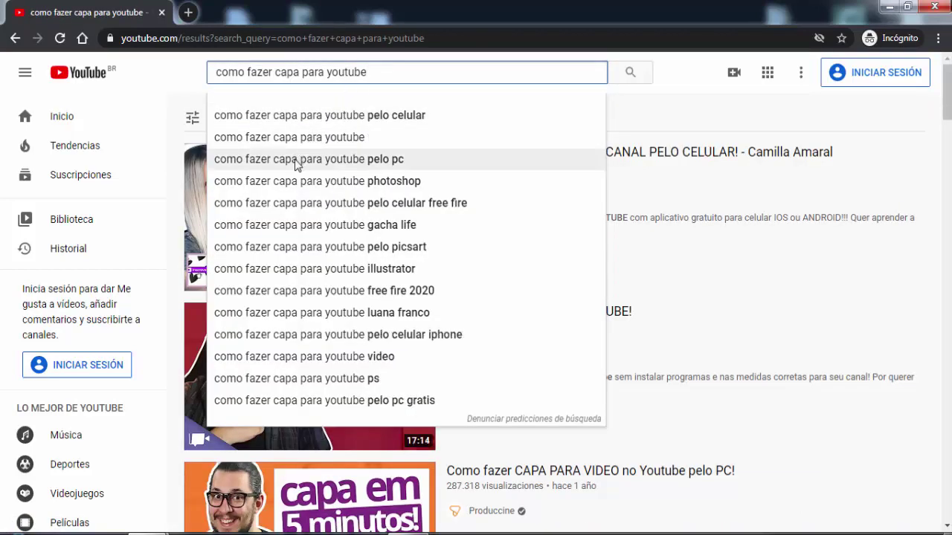
click(342, 191)
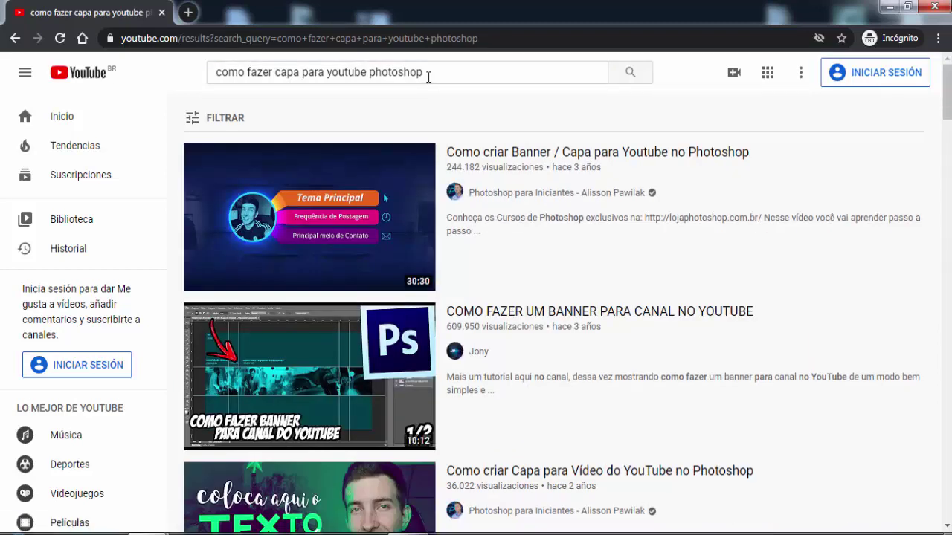
click(428, 77)
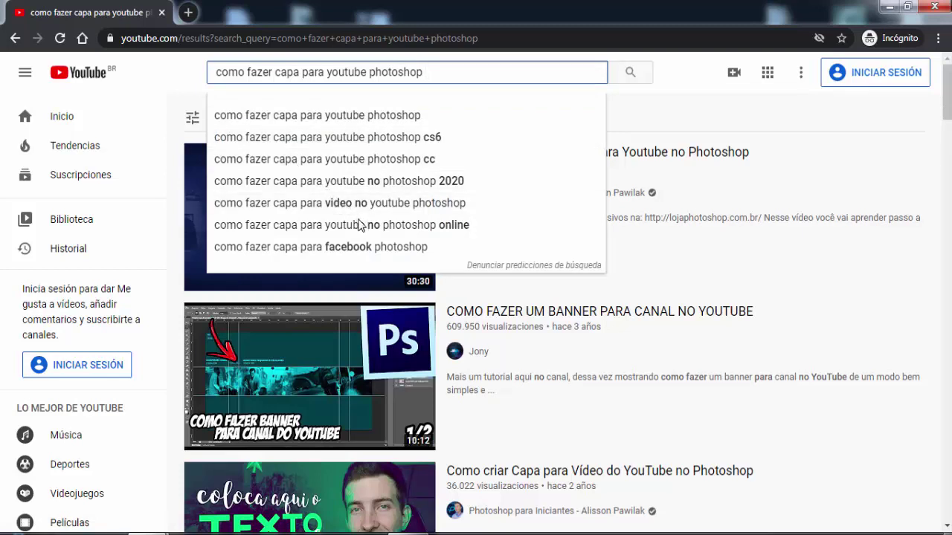
click(384, 228)
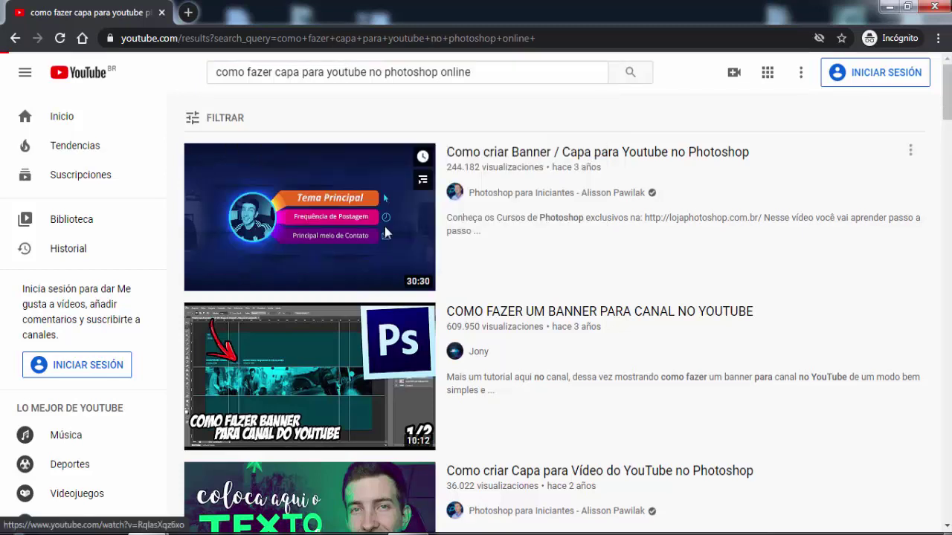
Copy the whole search phrase "como fazer capa para youtube no photoshop online" and close the incognito window.
click(484, 73)
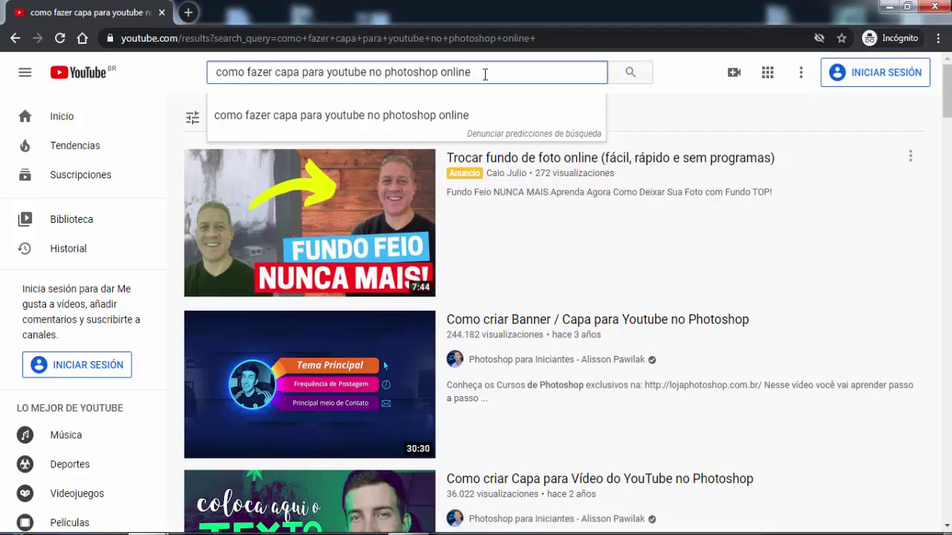
triple_click(484, 75)
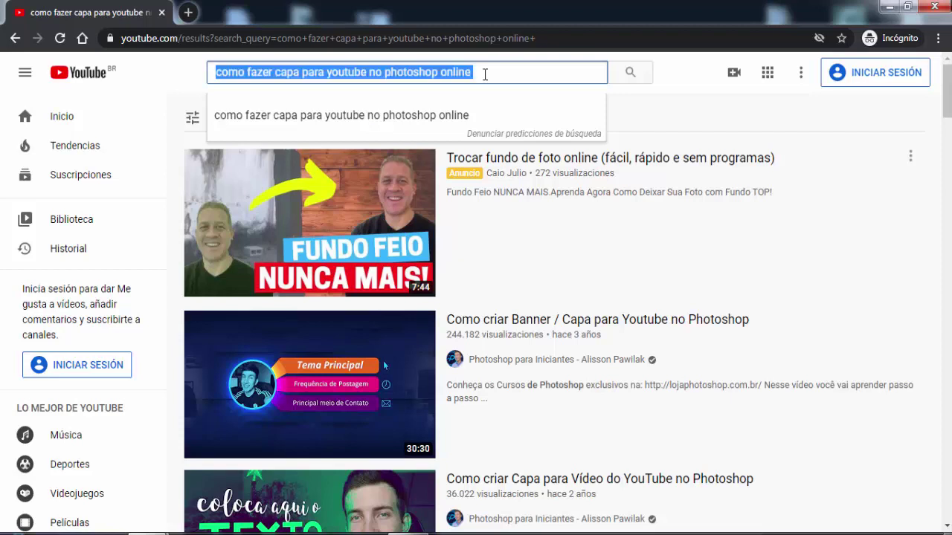
right_click(423, 76)
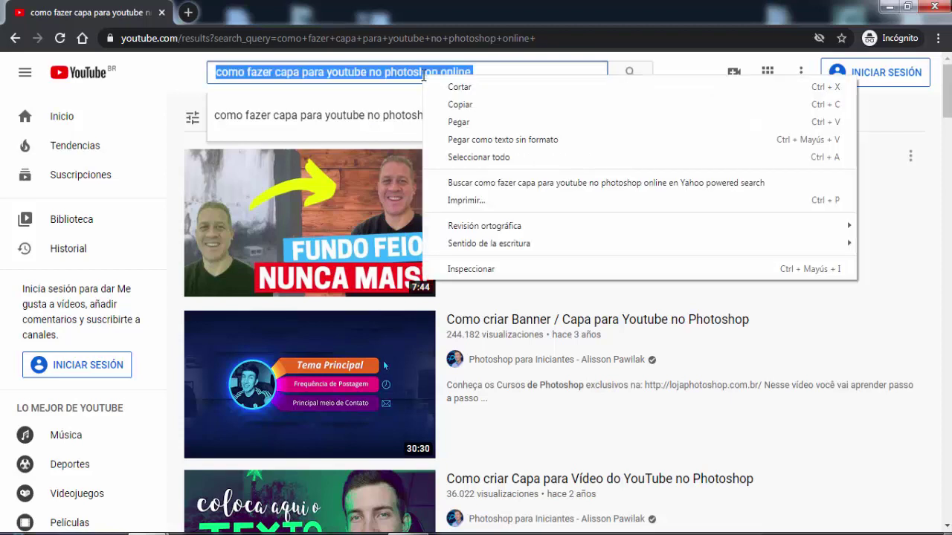
click(455, 105)
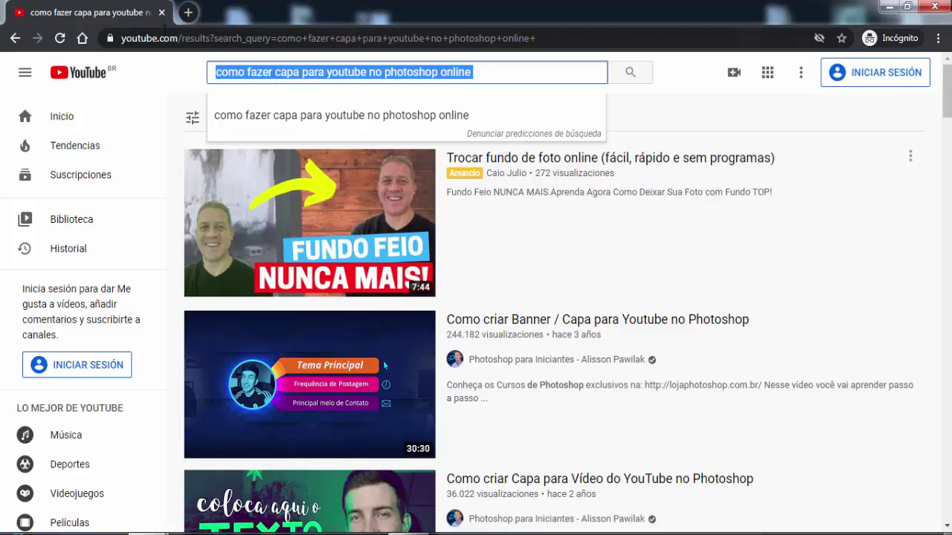
click(161, 12)
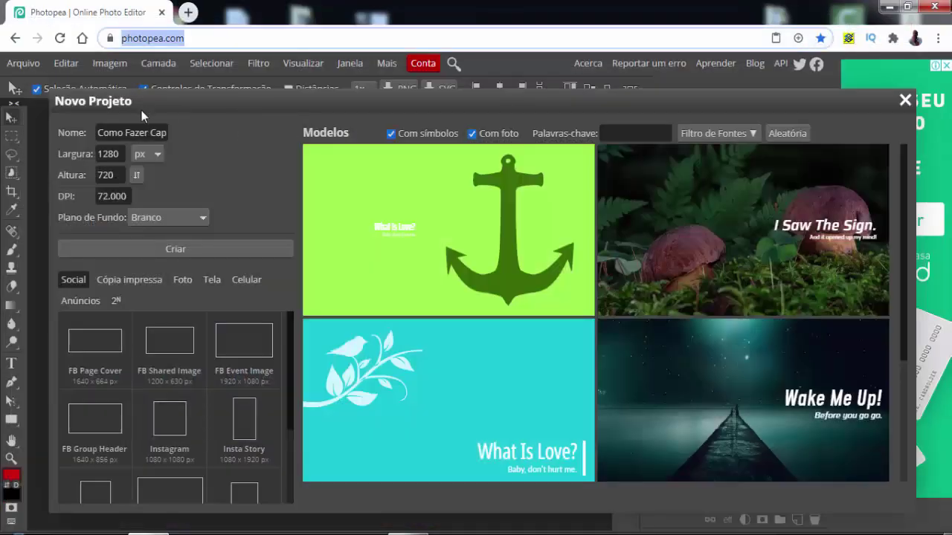
Replace the new project's name with the copied phrase "como fazer capa para youtube no photoshop online".
triple_click(137, 132)
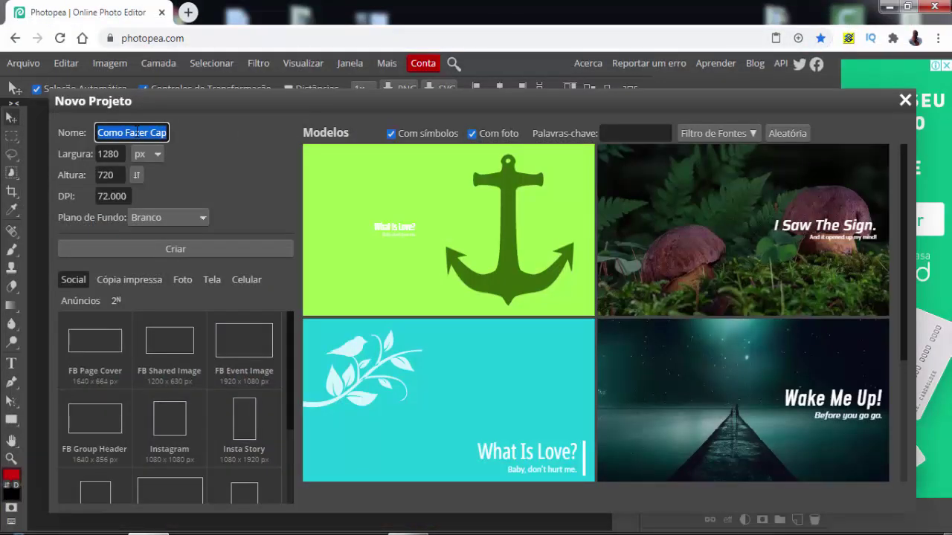
key(BackSpace)
right_click(135, 132)
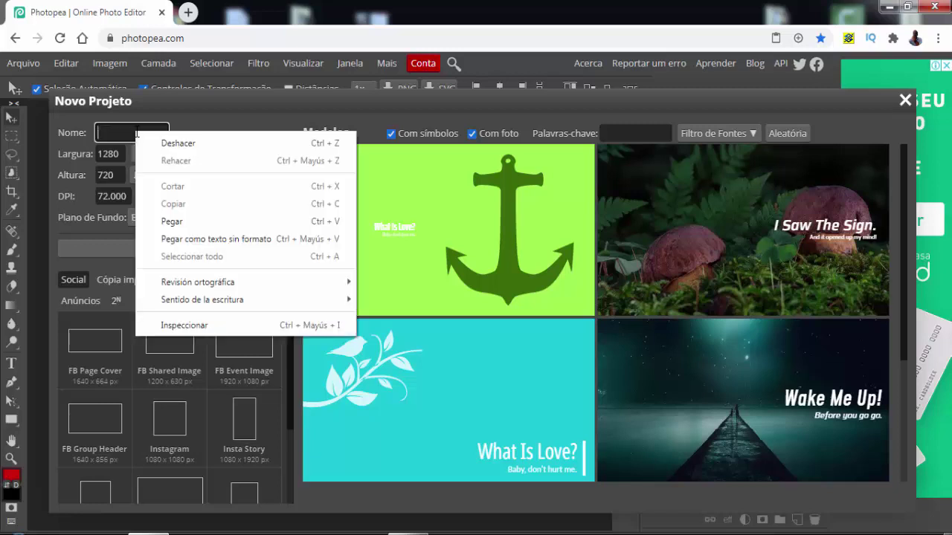
click(182, 223)
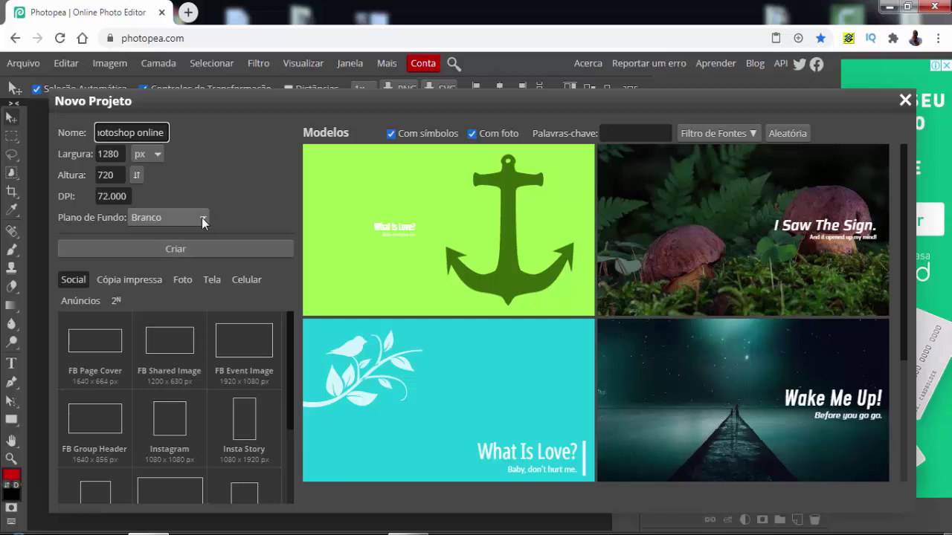
Set the project's background to Plano de Fundo and create the project.
click(202, 223)
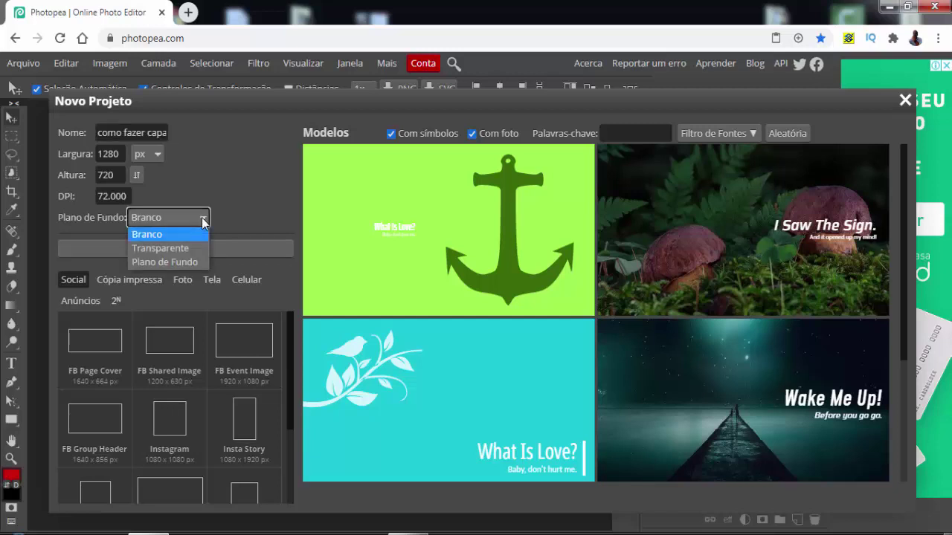
click(171, 262)
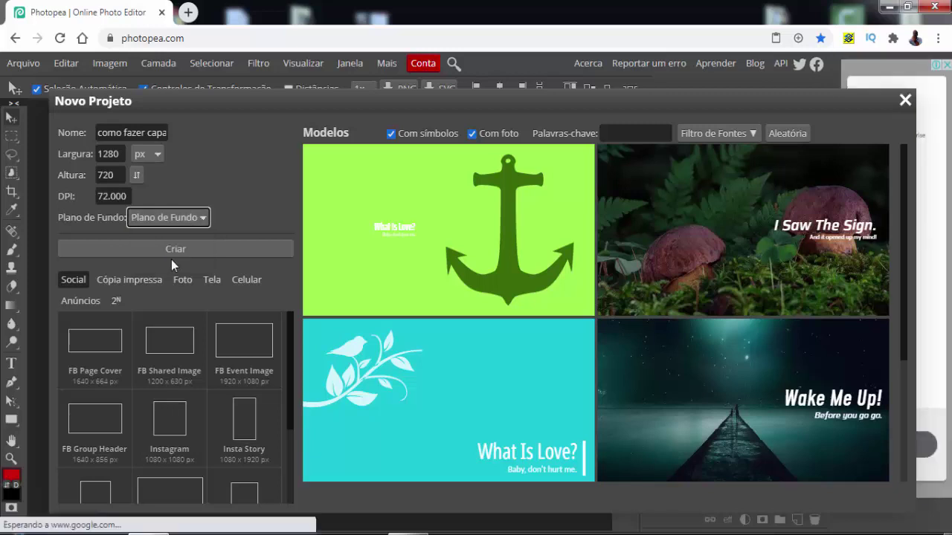
click(174, 249)
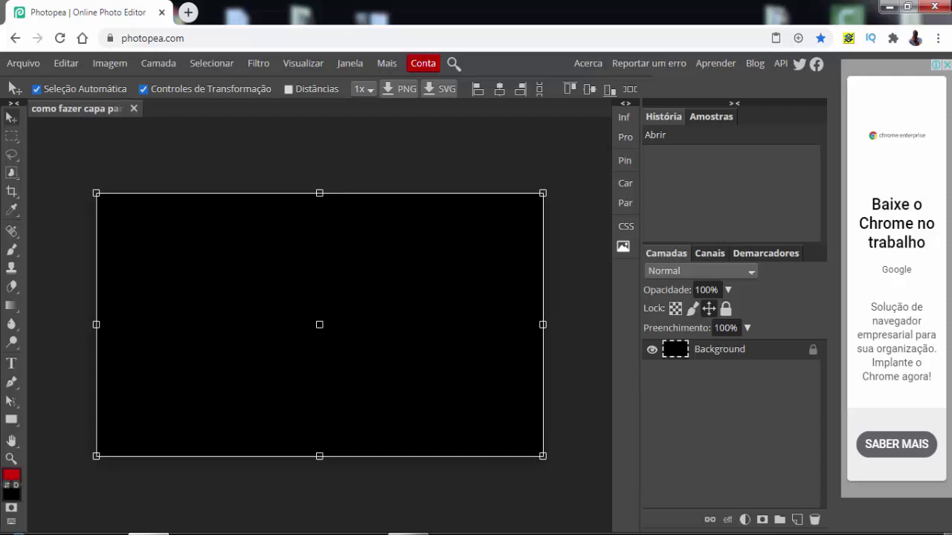
Place the image adventure-1807524_1920 from the Imágem PNG folder in "1 Projeto YouTube Essencial (Trabalho Diário)" on My Passport (G:) into the project.
click(33, 65)
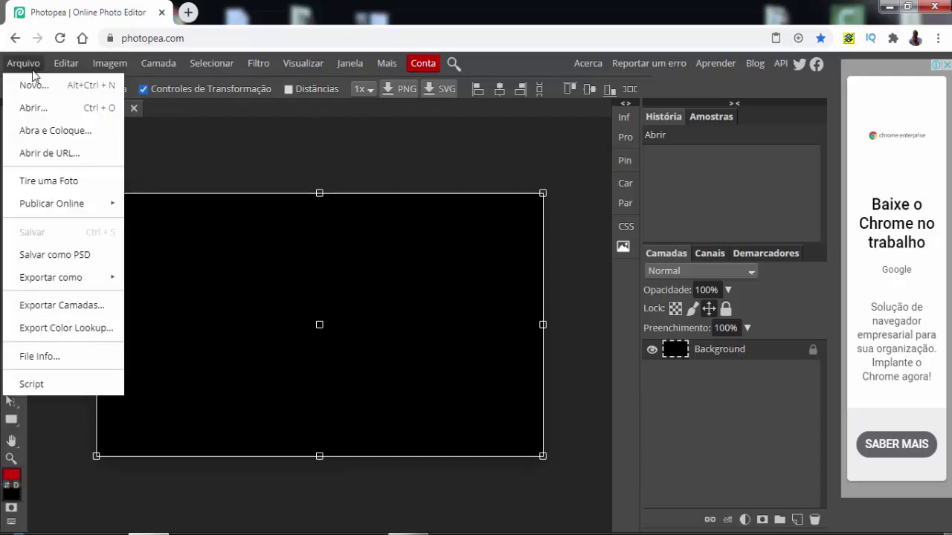
click(50, 132)
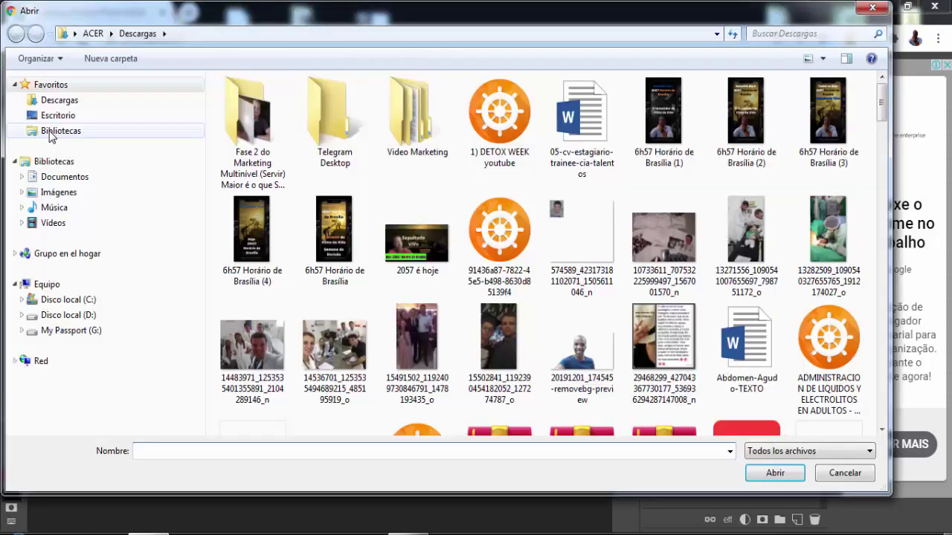
click(82, 332)
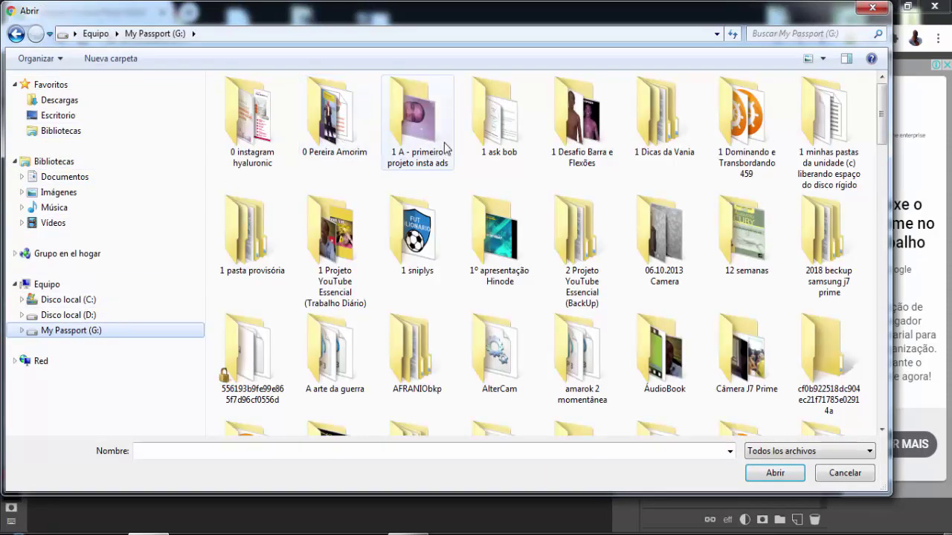
double_click(350, 245)
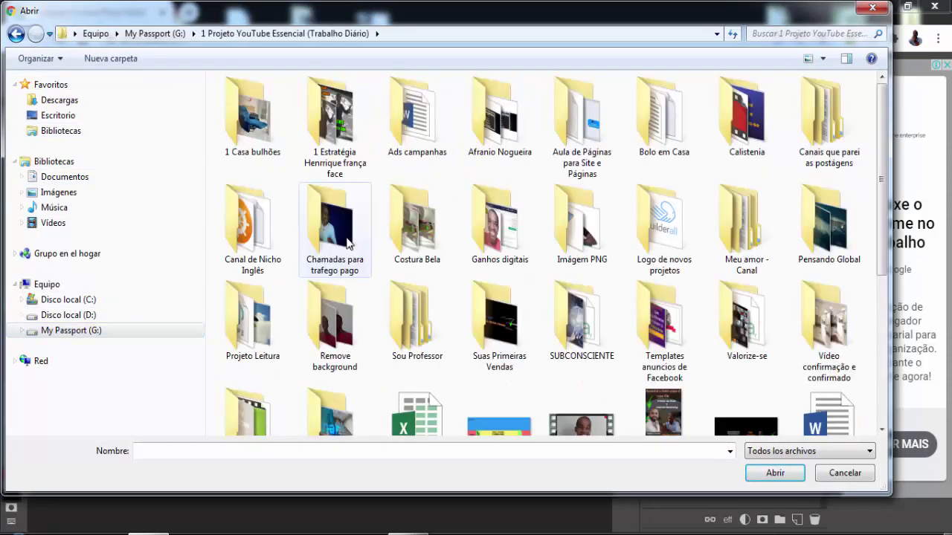
double_click(574, 236)
click(359, 348)
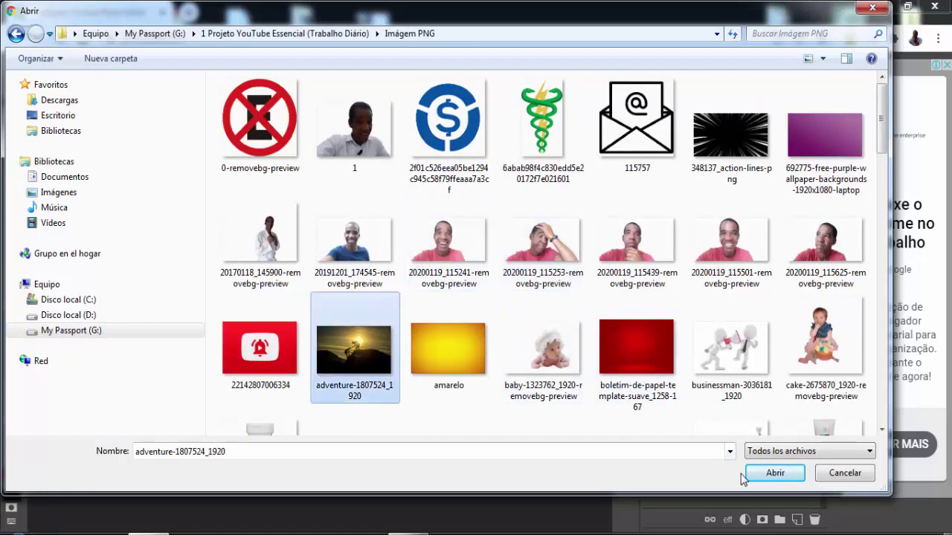
click(773, 473)
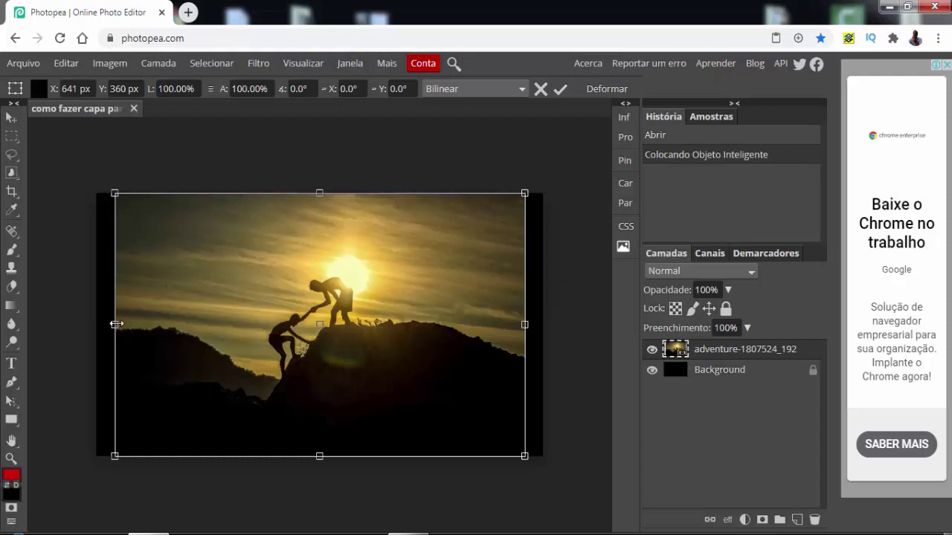
Stretch the placed sunset photo horizontally to about 108.94% width so it spans the whole canvas, and apply the transform.
drag(112, 325, 96, 325)
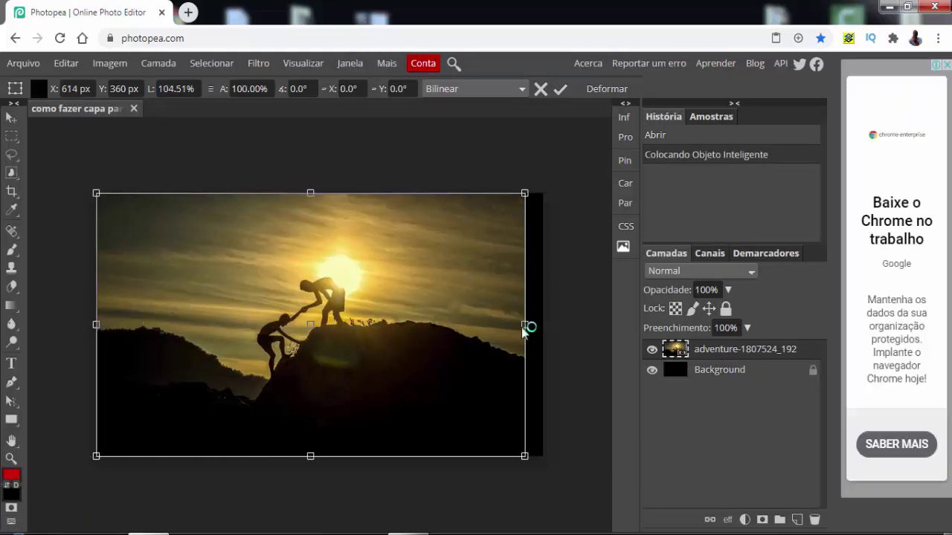
drag(525, 325, 542, 325)
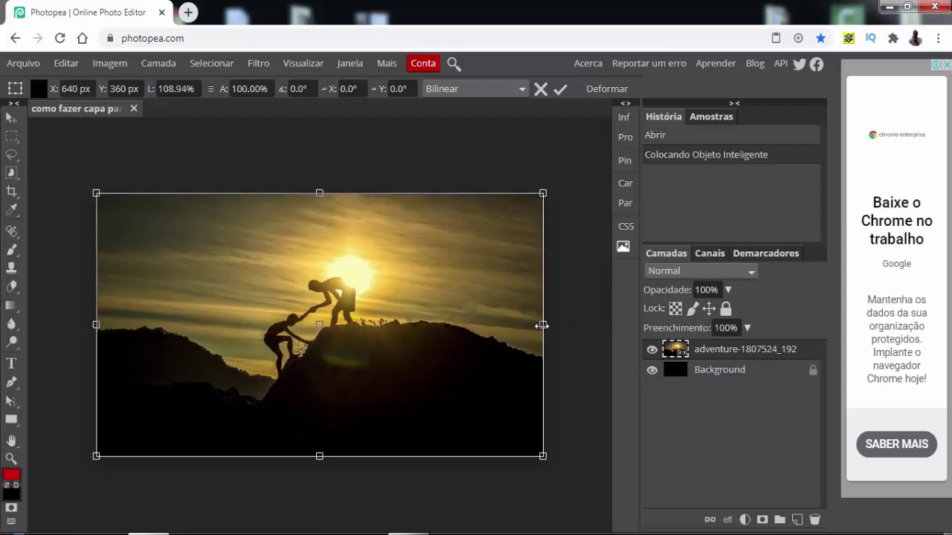
click(560, 90)
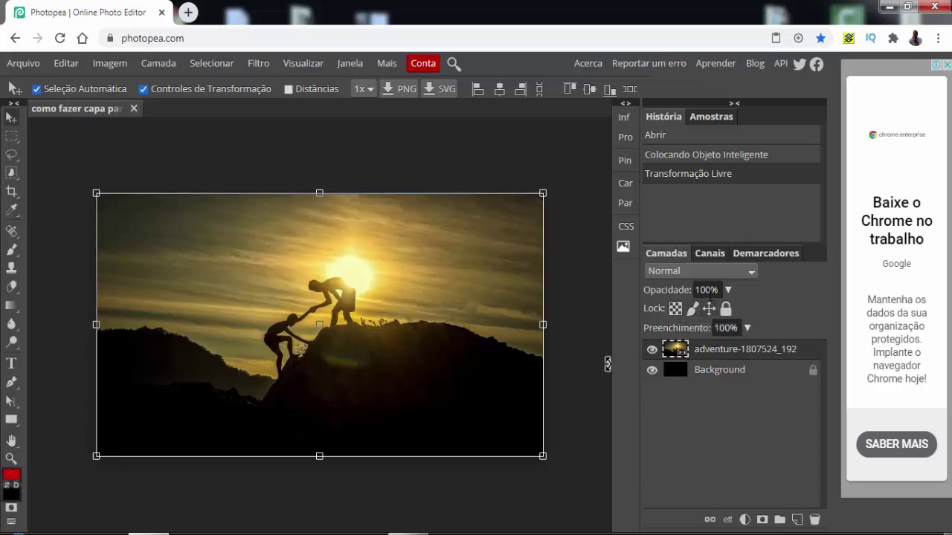
Try opacities of 30% and 10% on the adventure-1807524_192 photo layer.
double_click(706, 290)
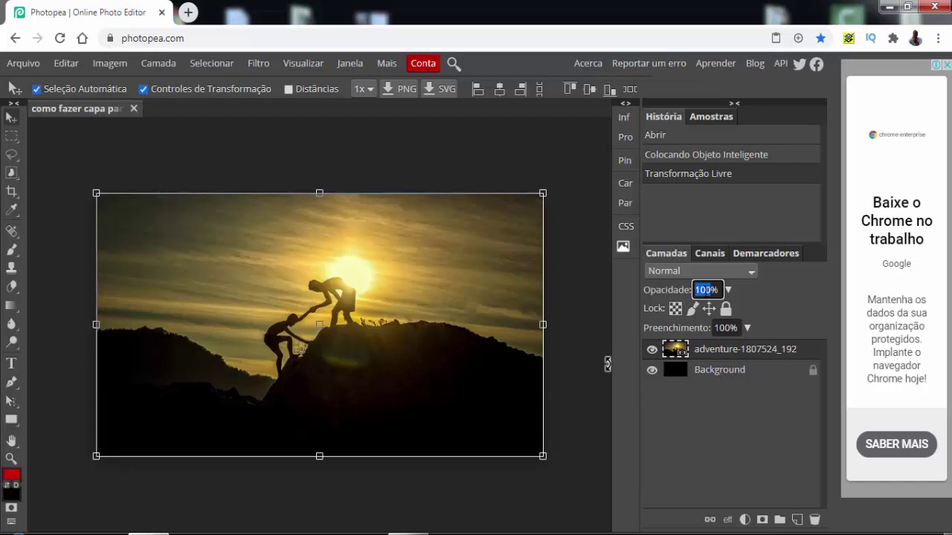
text(30)
key(Return)
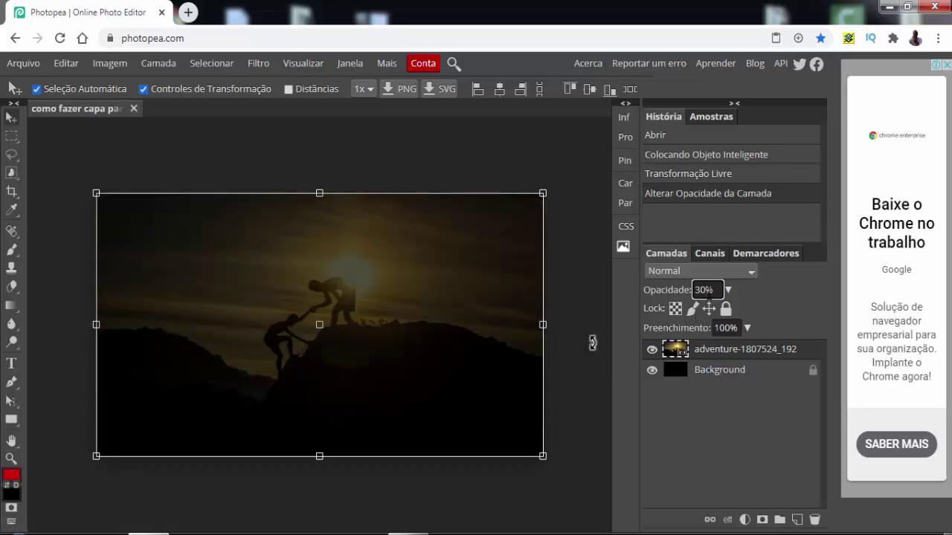
double_click(703, 289)
text(10)
key(Return)
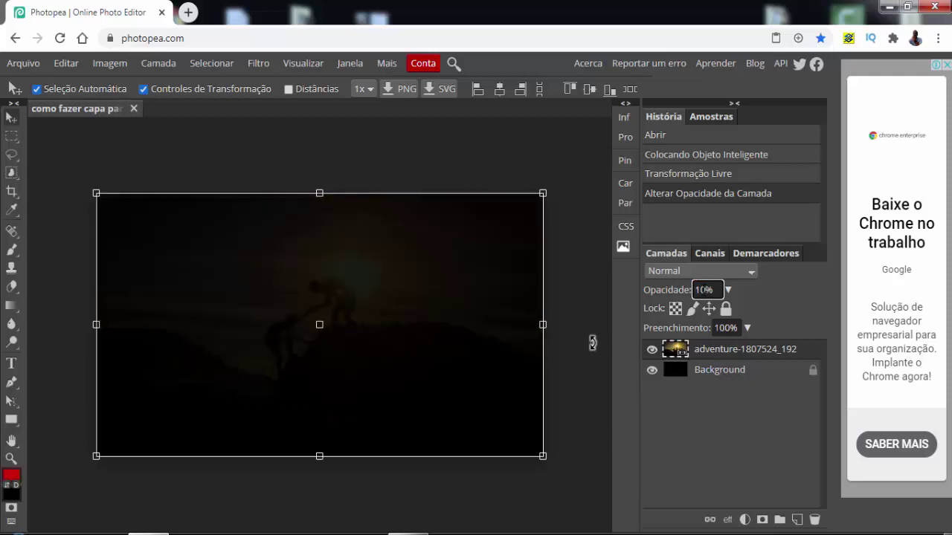
Set the opacity of the adventure-1807524_192 photo layer to 20%.
double_click(703, 289)
text(20)
key(Return)
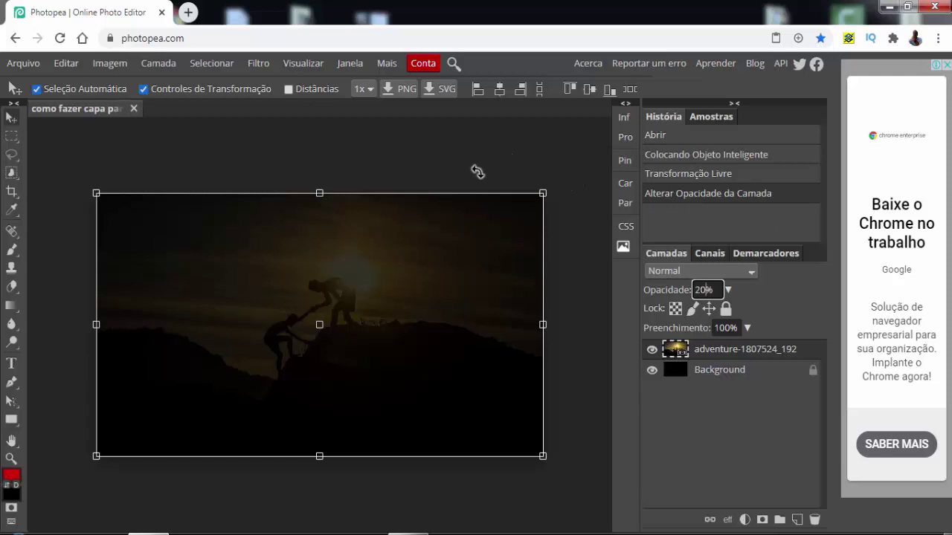
click(733, 419)
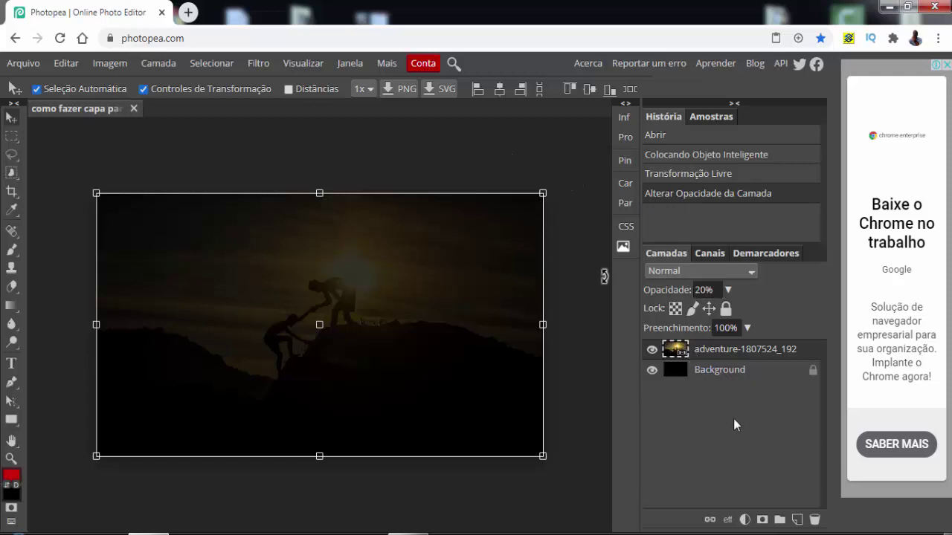
Place the yellow-outlined portrait Screenshot_15-removebg-preview from the Imágem PNG folder into the project.
click(24, 64)
click(41, 132)
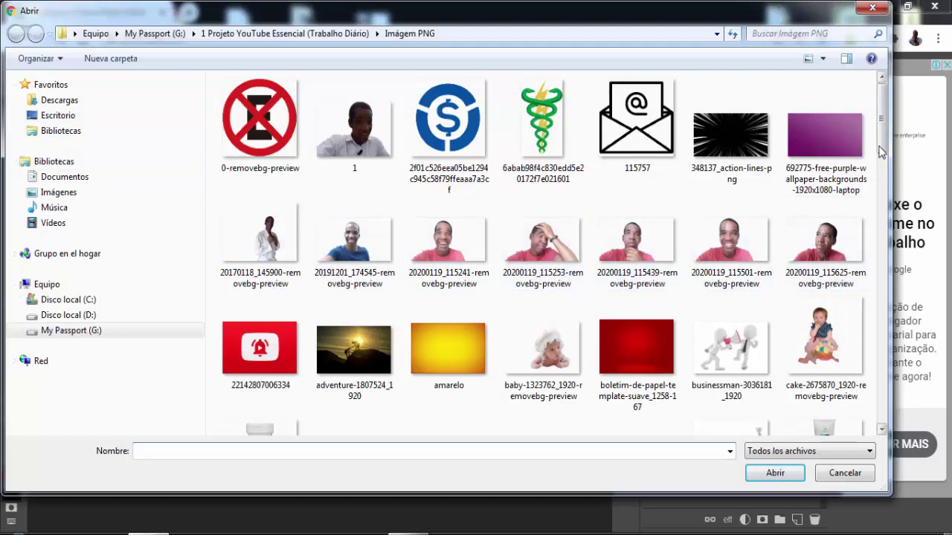
drag(884, 139, 864, 404)
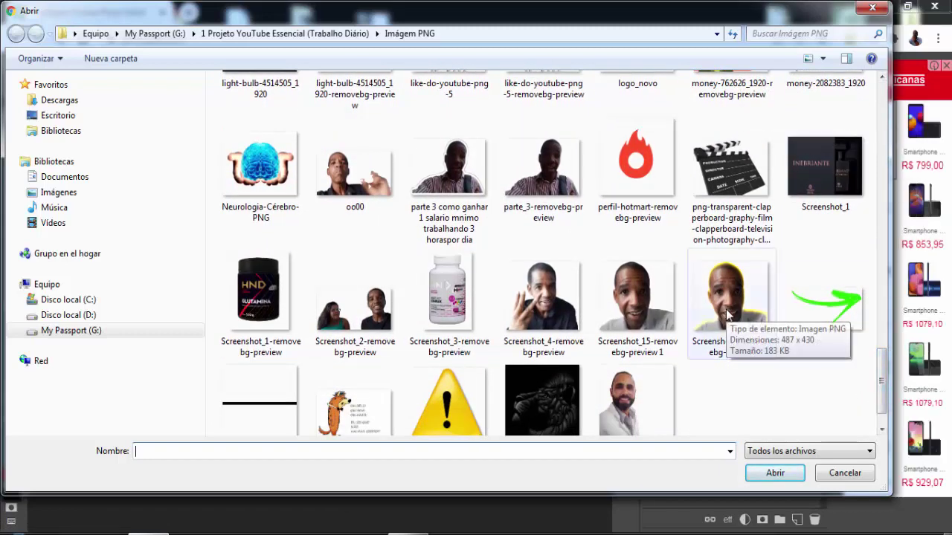
click(728, 315)
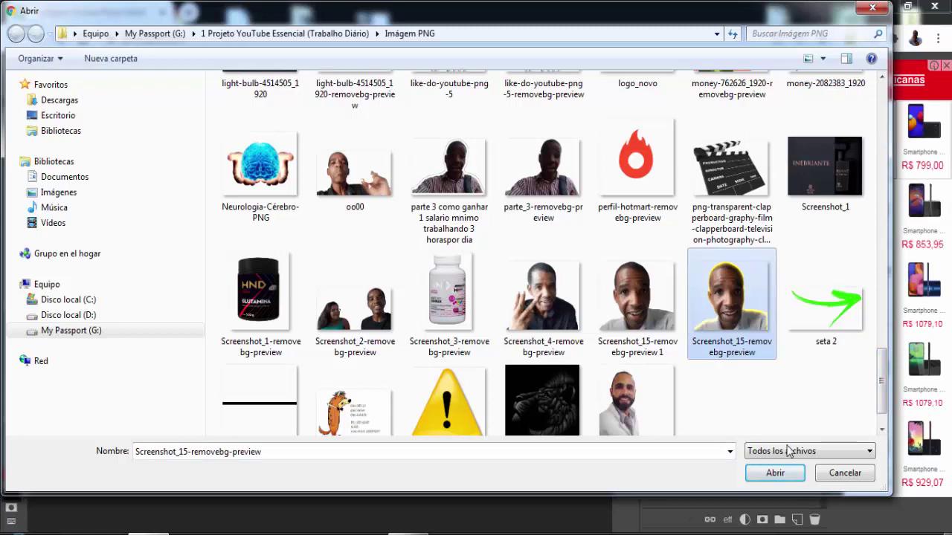
click(788, 476)
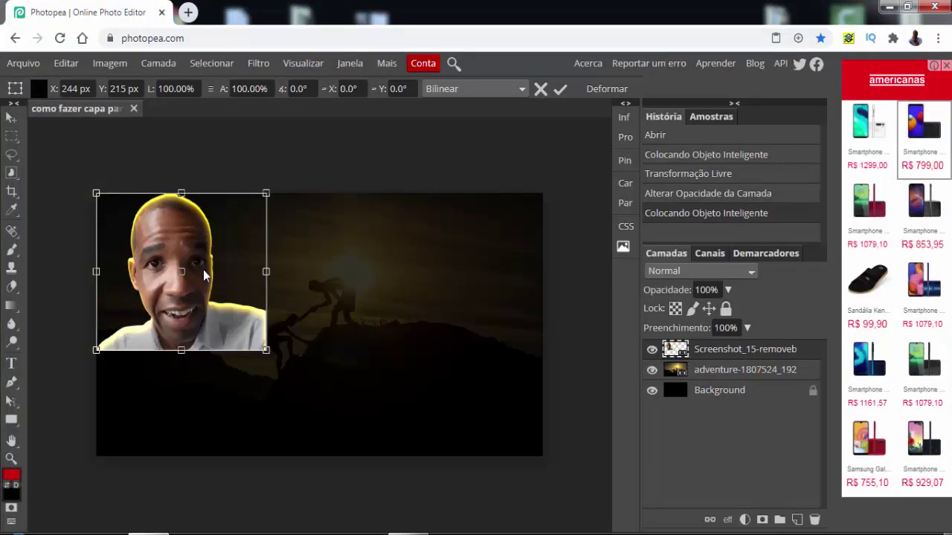
Move the portrait to the canvas's lower-right area, enlarge it proportionally to about 164.27%, shift it partly past the right edge, and apply the transform.
drag(202, 266, 478, 372)
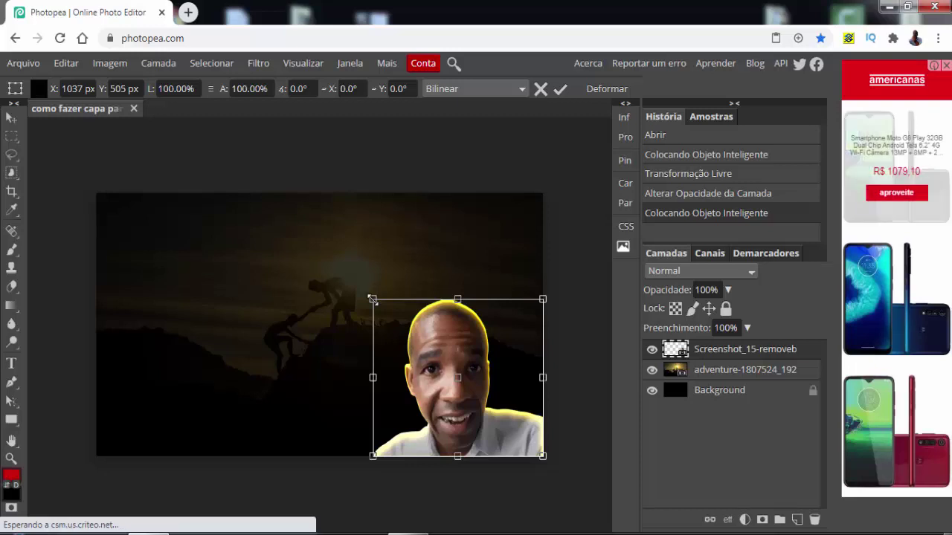
drag(373, 300, 265, 199)
drag(383, 282, 428, 284)
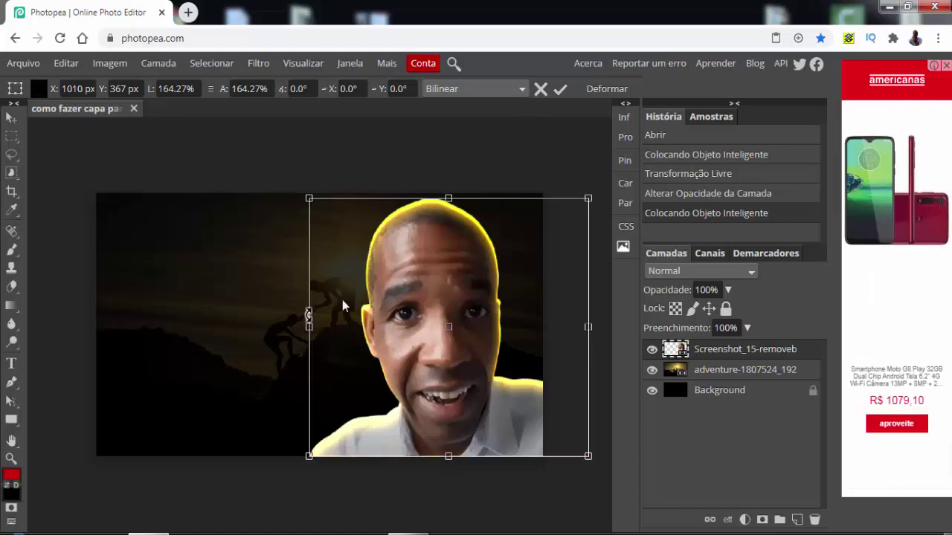
click(561, 90)
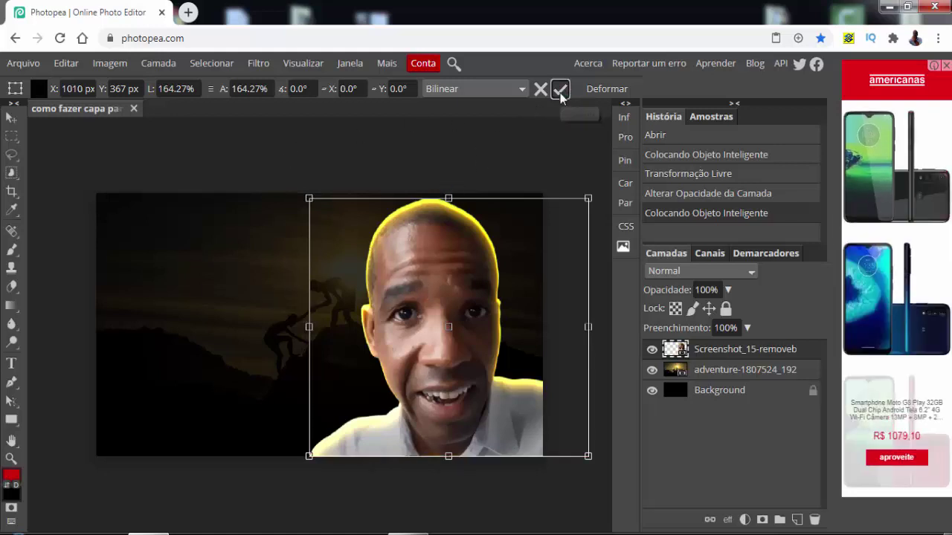
click(560, 92)
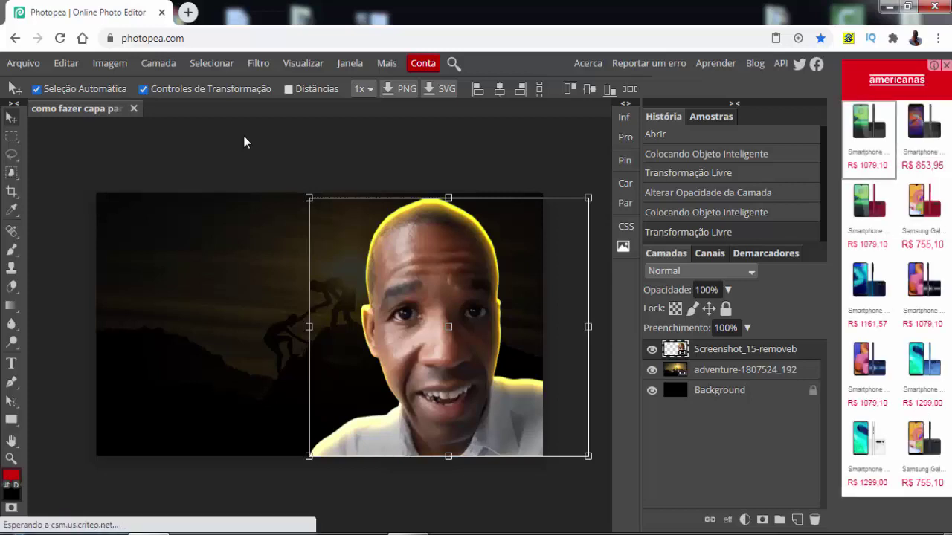
Place the YouTube logo kisspng-united-states-youtube-logo-youtube-play-button-transparent-png-5ab1be08352198-removebg-preview from the Imágem PNG folder into the project.
click(23, 63)
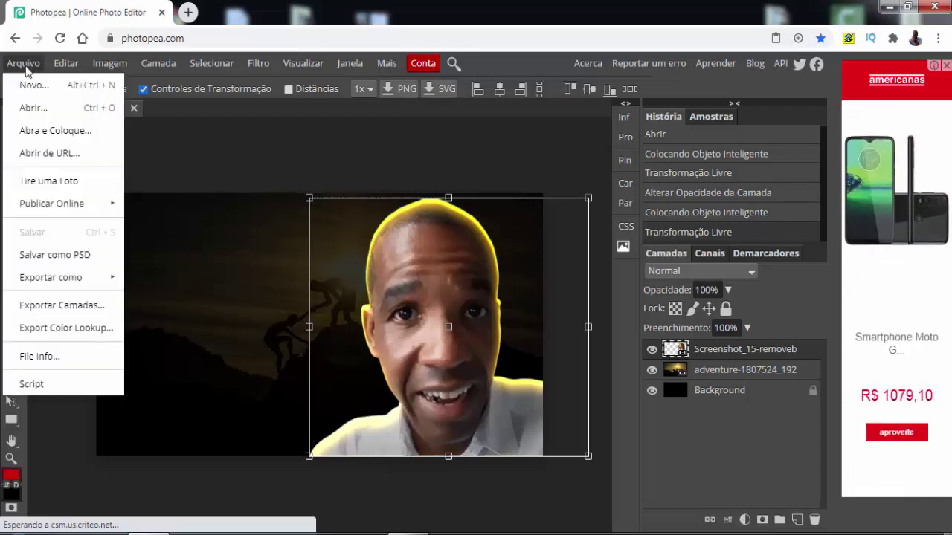
click(41, 131)
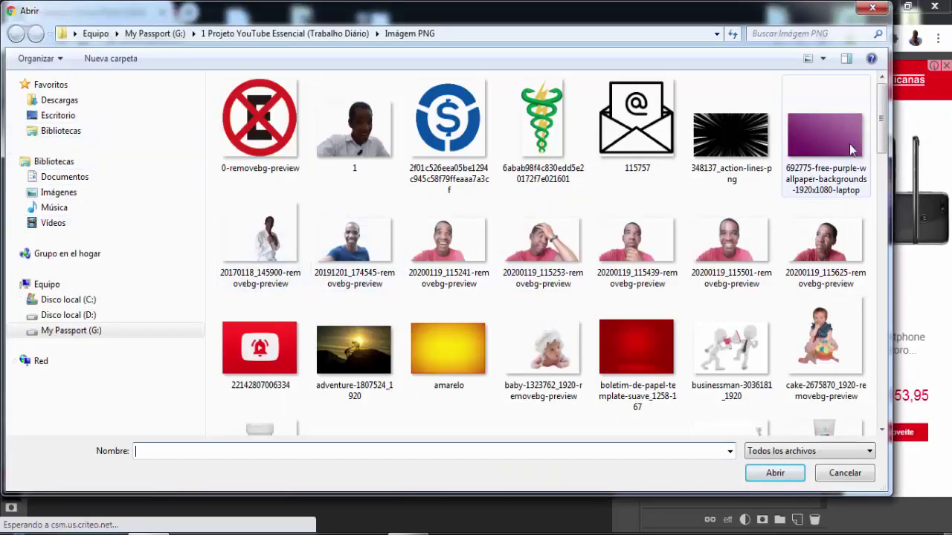
drag(883, 135, 884, 331)
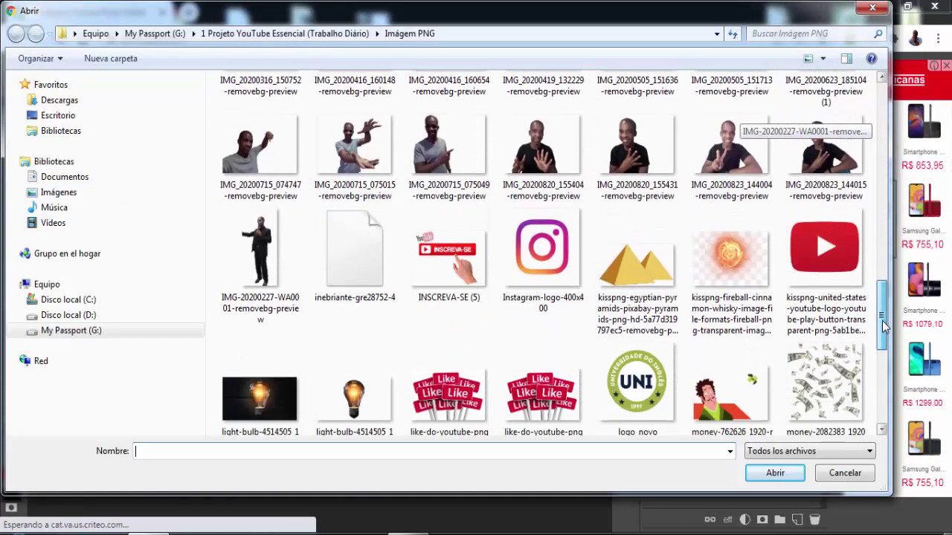
click(825, 253)
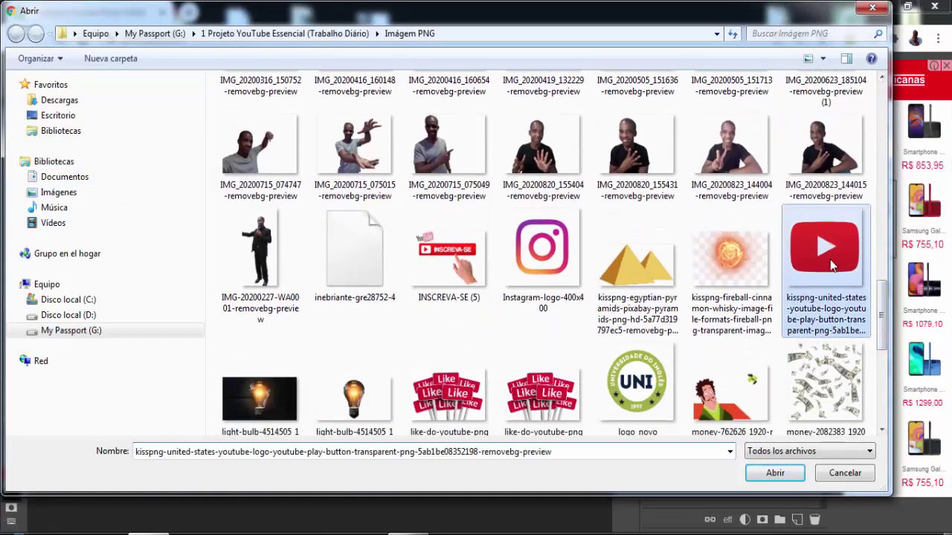
click(778, 473)
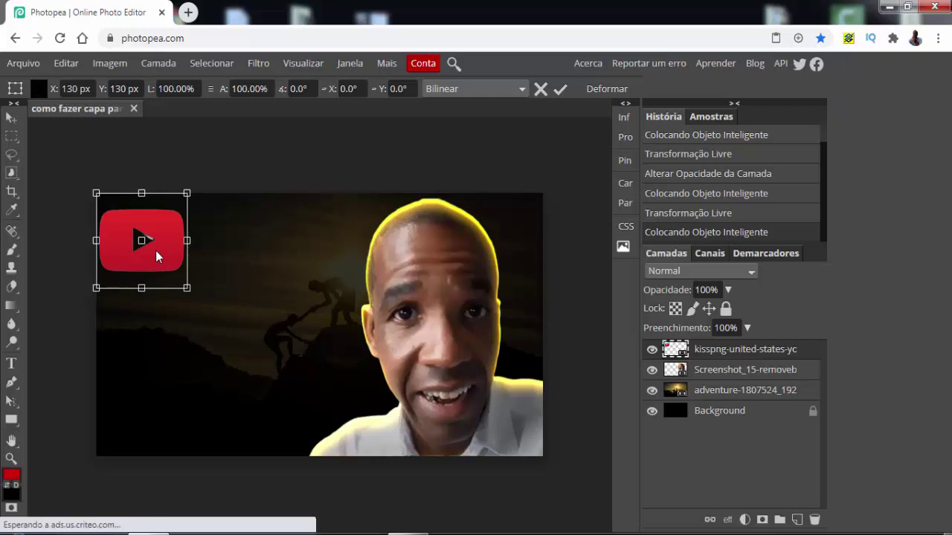
Move the YouTube logo to about X 770 px, Y 614 px beside the portrait's shoulder, and put its layer below the portrait layer.
drag(156, 253, 513, 368)
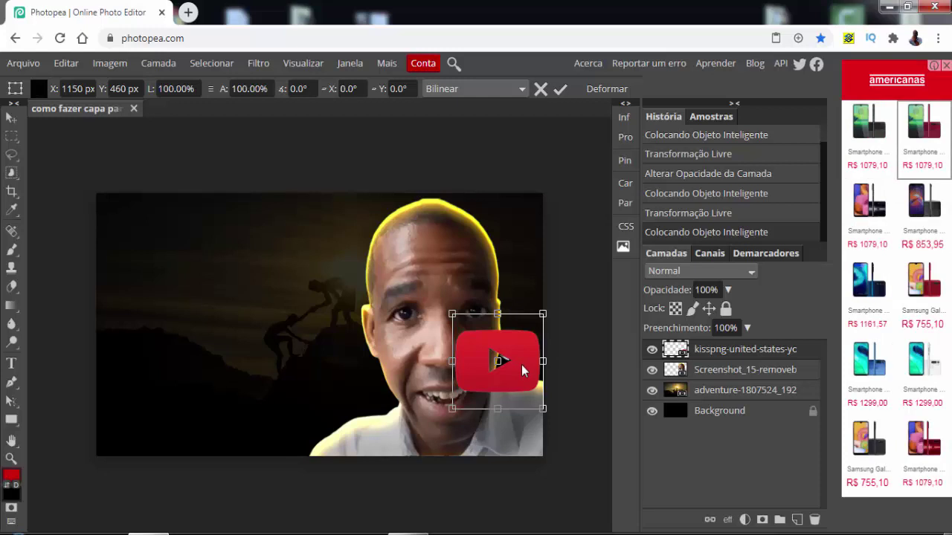
drag(521, 364, 390, 421)
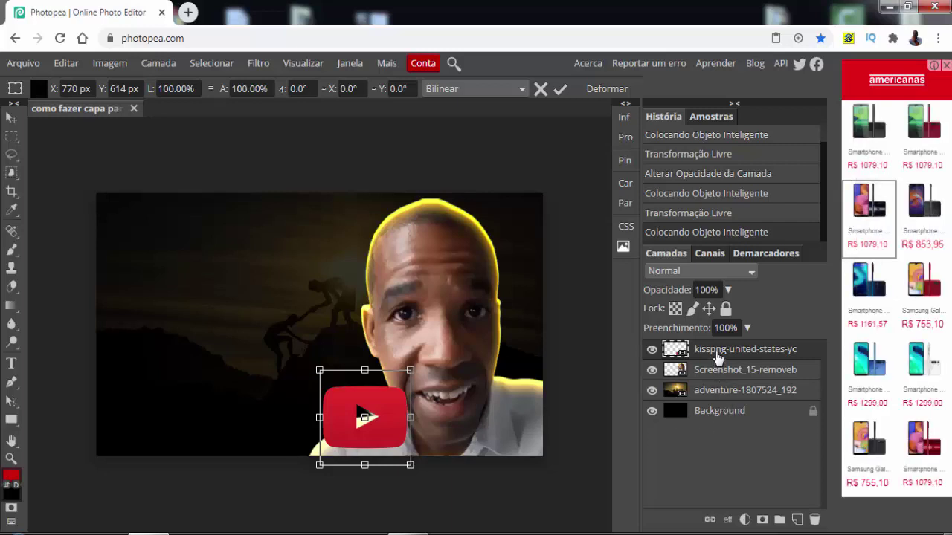
drag(717, 357, 713, 379)
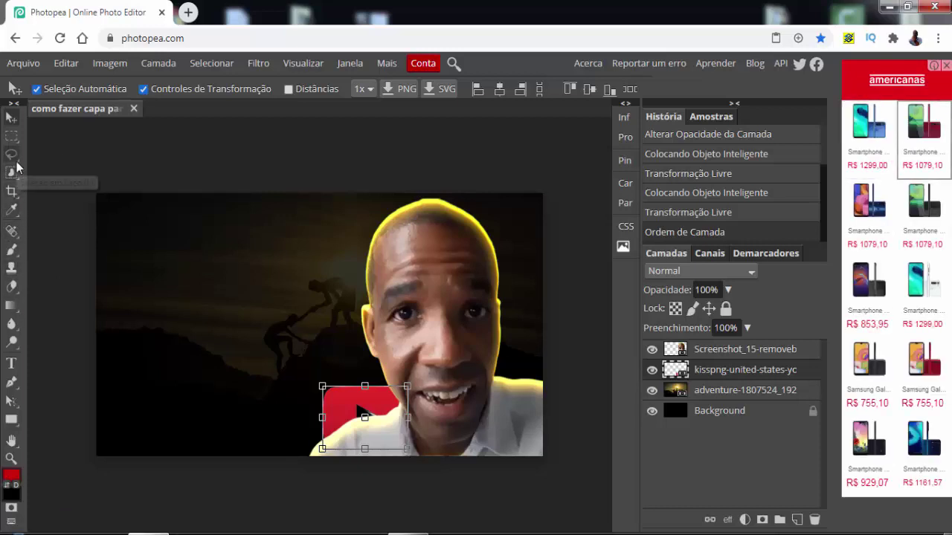
Draw a small rectangle shape centred at about X 448 px, Y 344 px and set its fill to white.
click(12, 420)
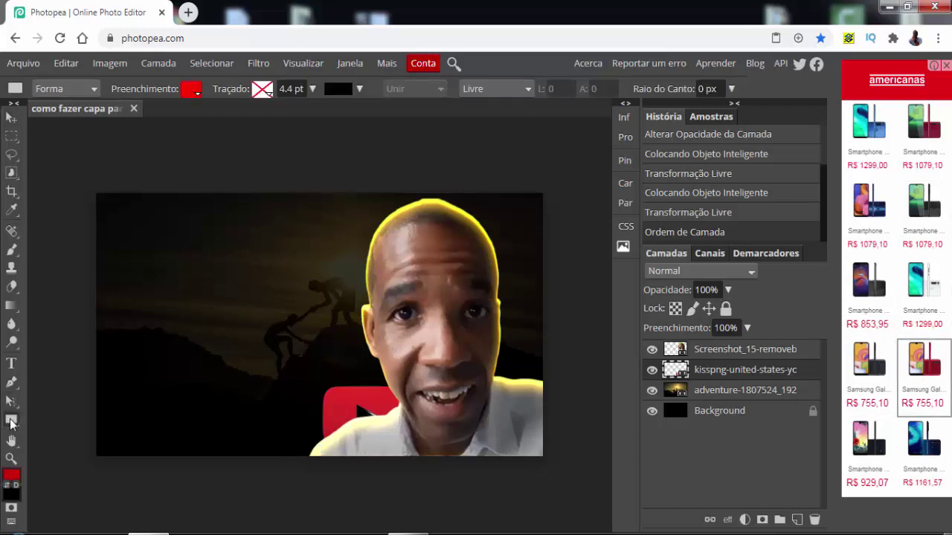
drag(266, 324, 238, 329)
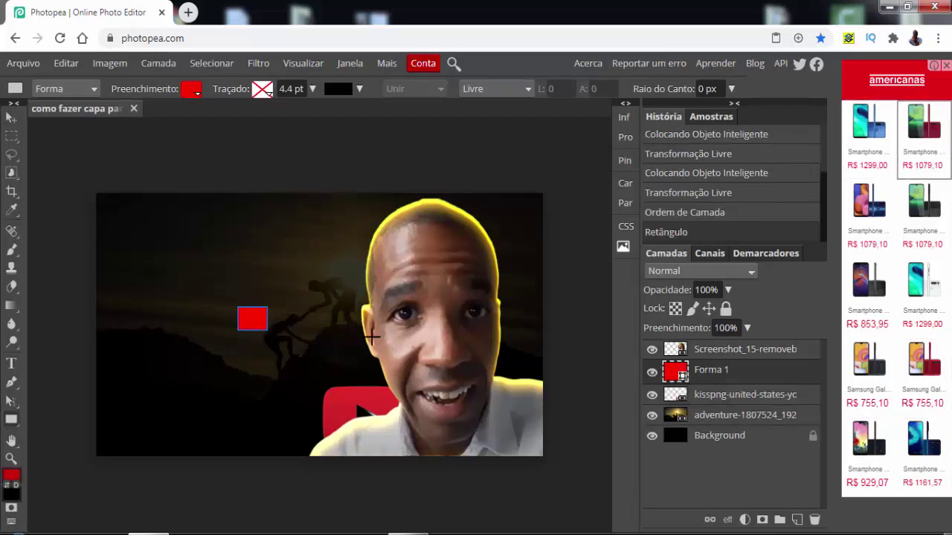
click(196, 92)
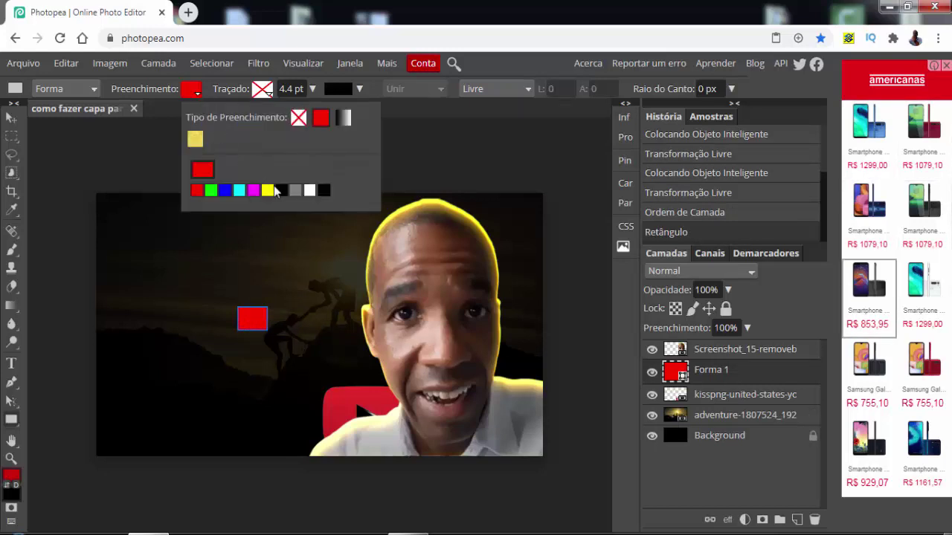
click(311, 191)
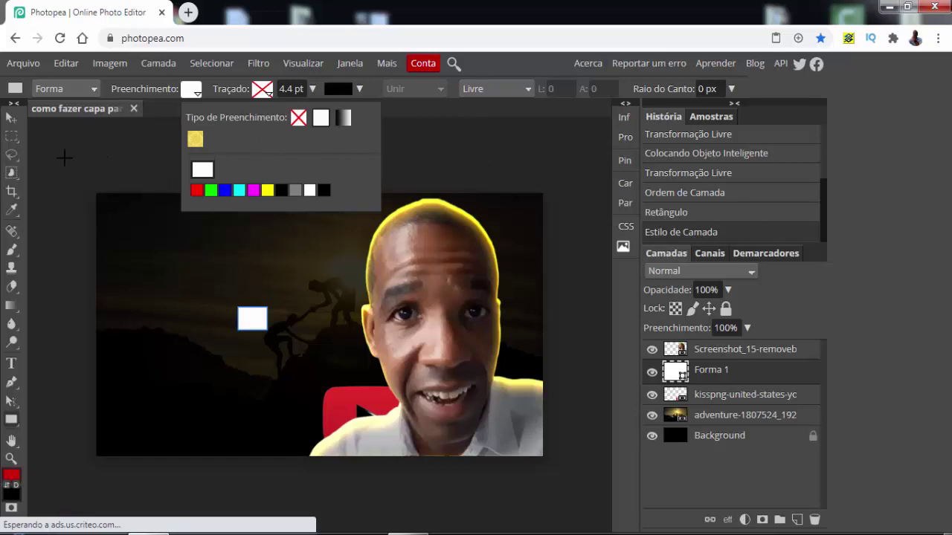
Move the white rectangle over the YouTube logo's play triangle and put its layer below the logo layer.
click(12, 119)
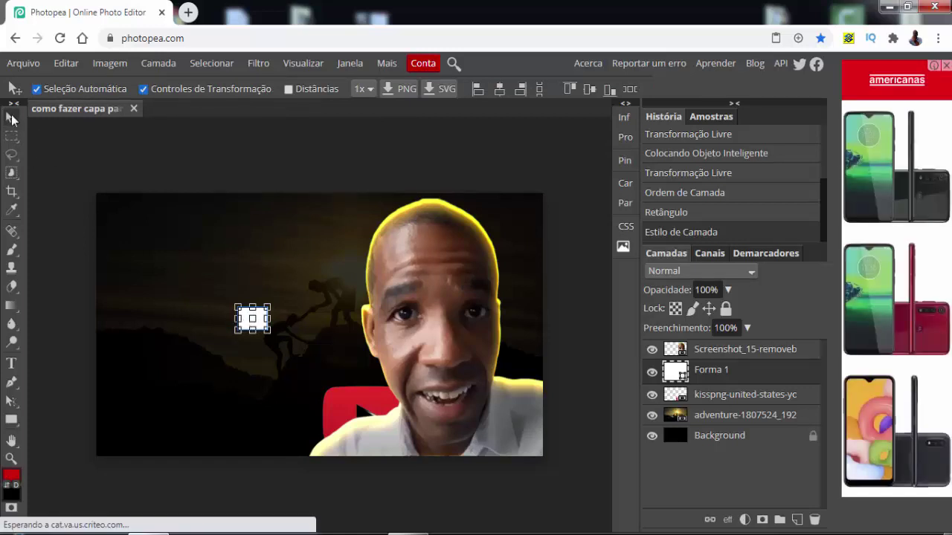
click(257, 320)
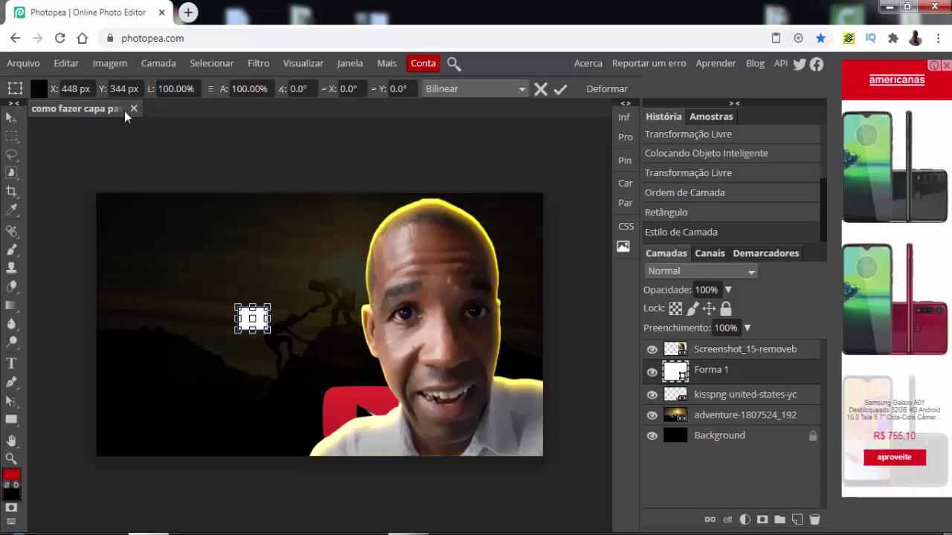
click(9, 121)
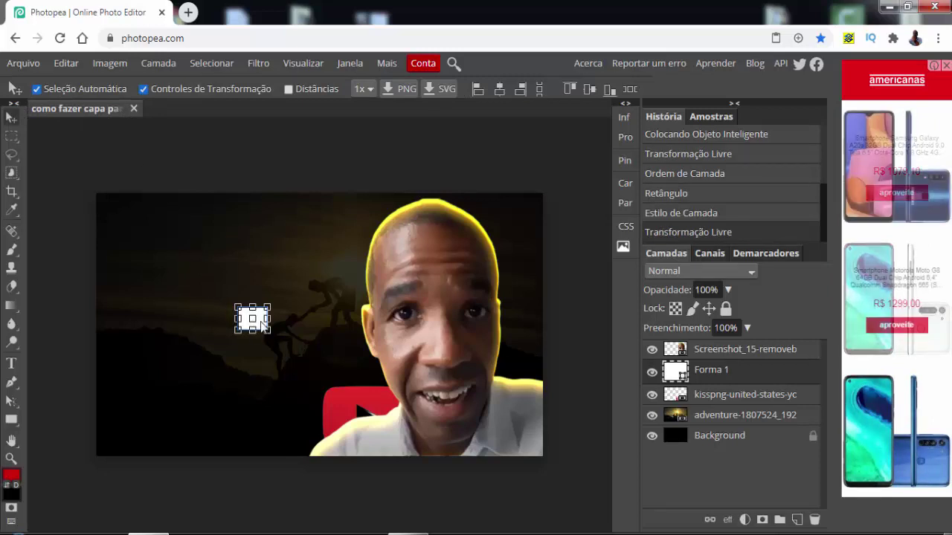
drag(266, 328, 379, 424)
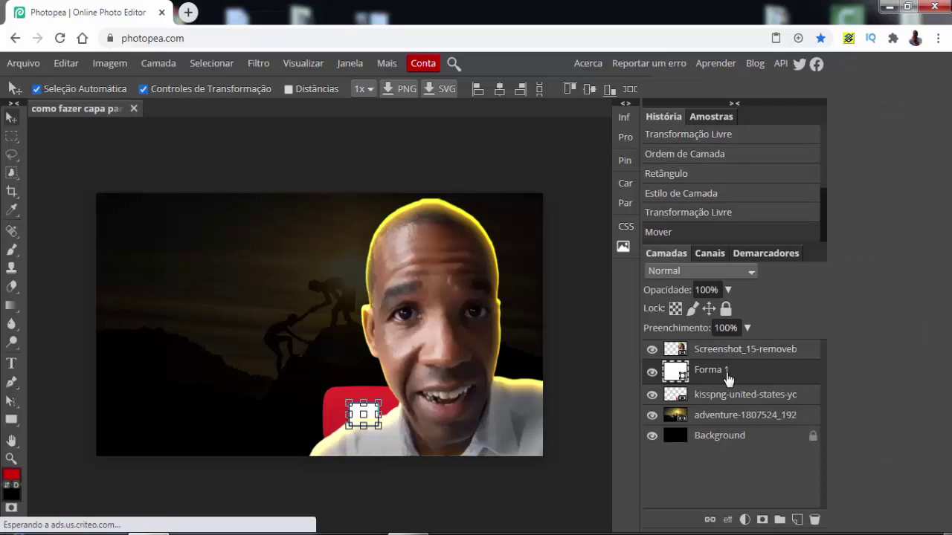
drag(727, 377, 725, 400)
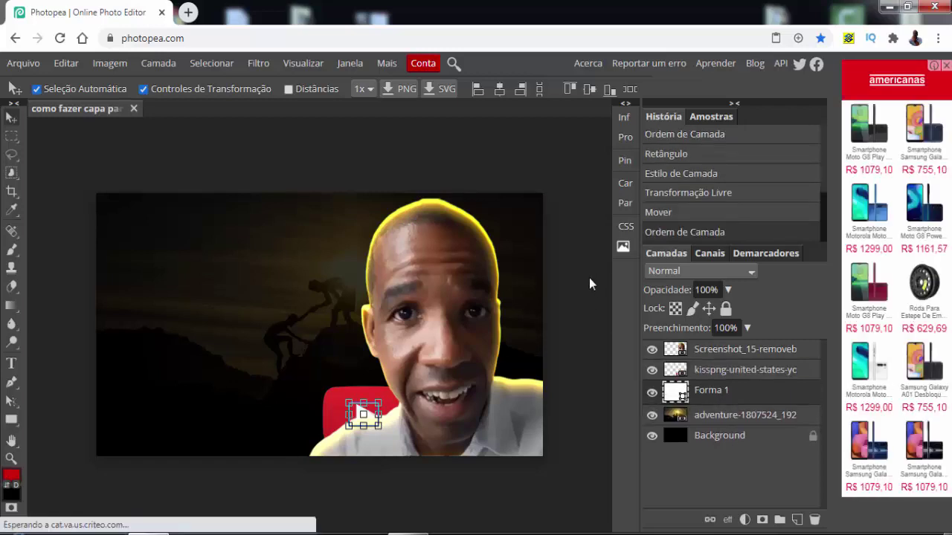
click(458, 149)
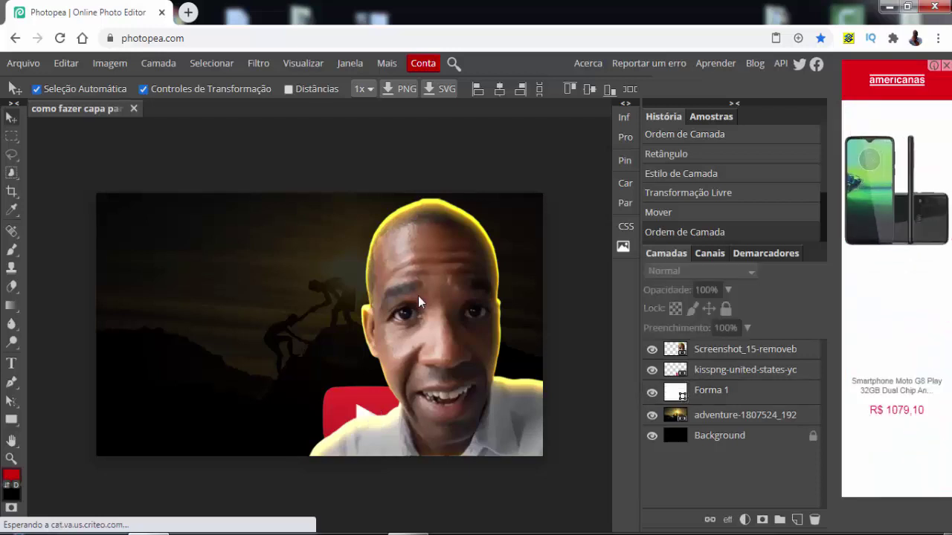
Rotate the YouTube logo to -23° and shift it slightly up and left beside the portrait's shoulder.
click(354, 404)
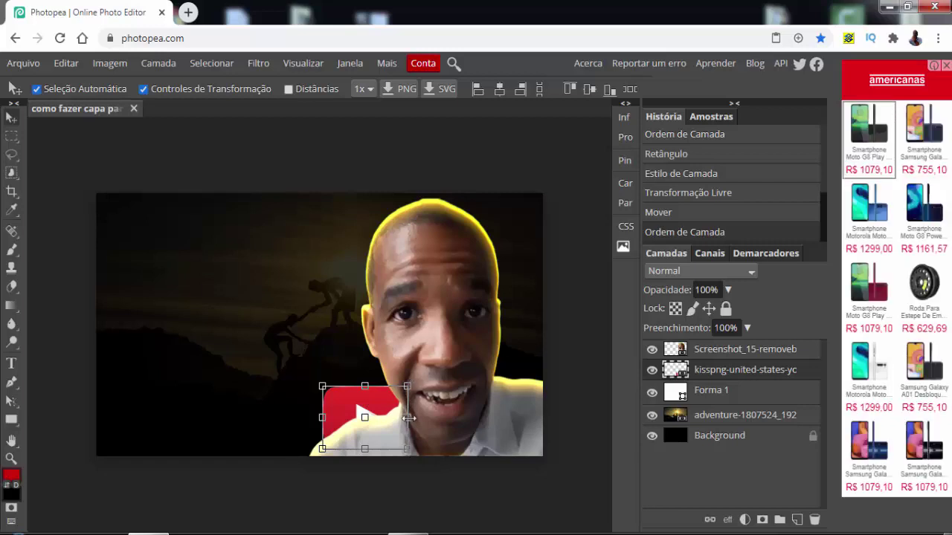
drag(406, 402, 409, 413)
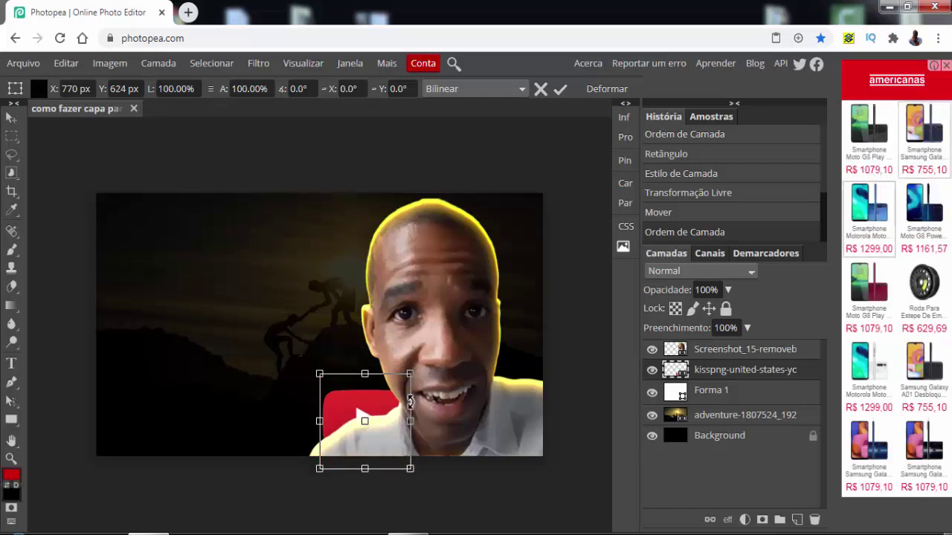
drag(413, 407, 413, 371)
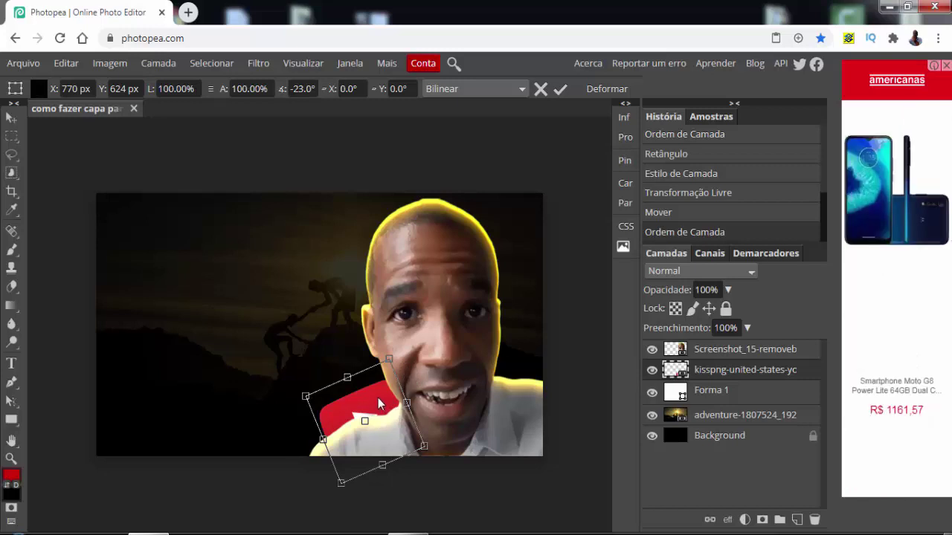
drag(383, 409, 382, 398)
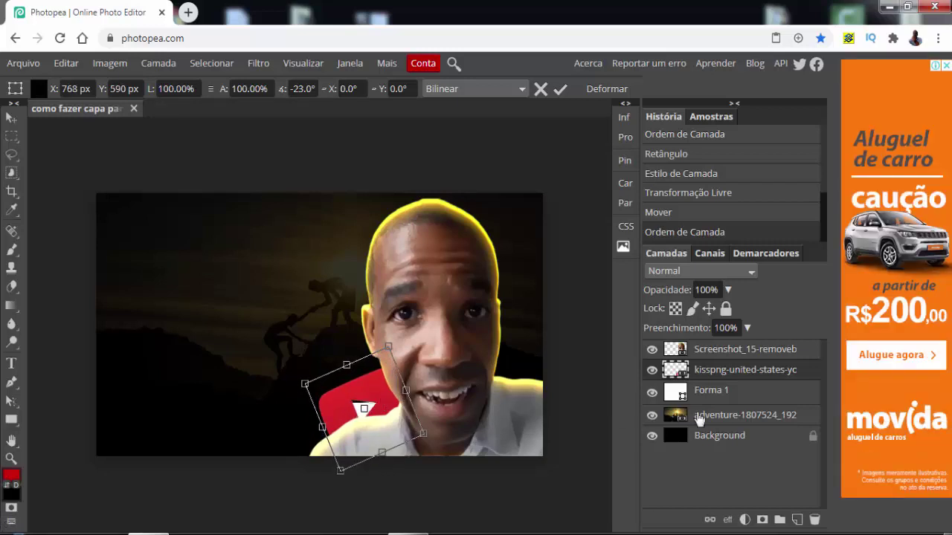
click(719, 397)
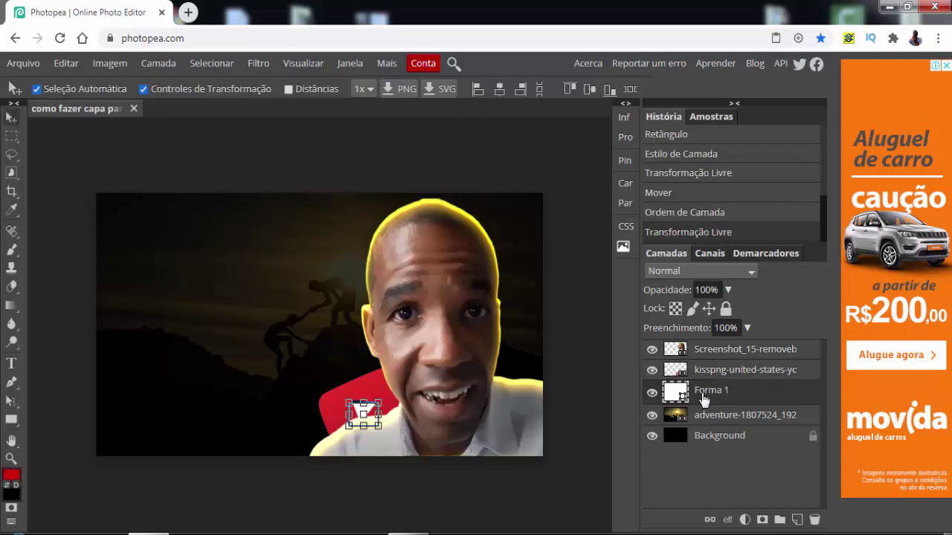
click(369, 410)
drag(371, 411, 362, 410)
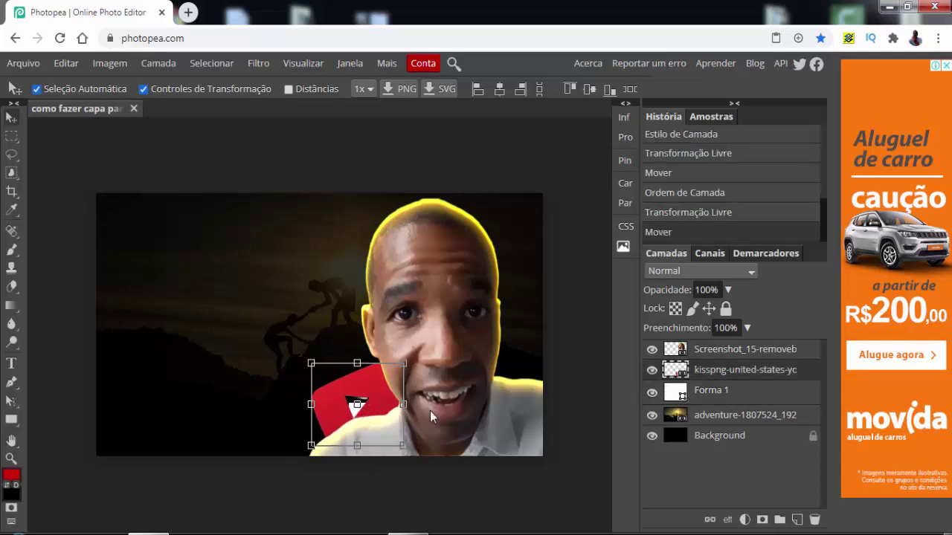
Nudge the white rectangle up and left so it fills the play triangle of the tilted YouTube logo.
click(747, 393)
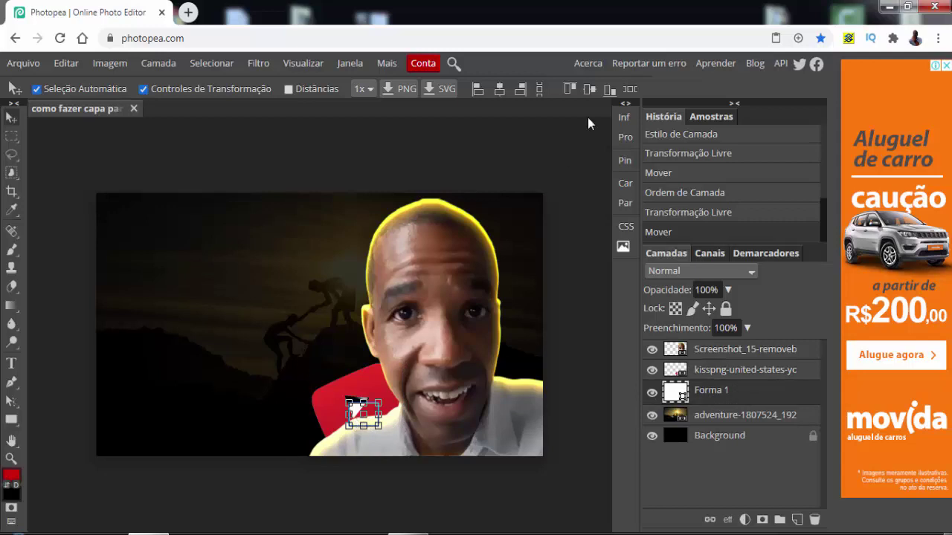
key(Up)
key(Up)
key(Up)
key(Up)
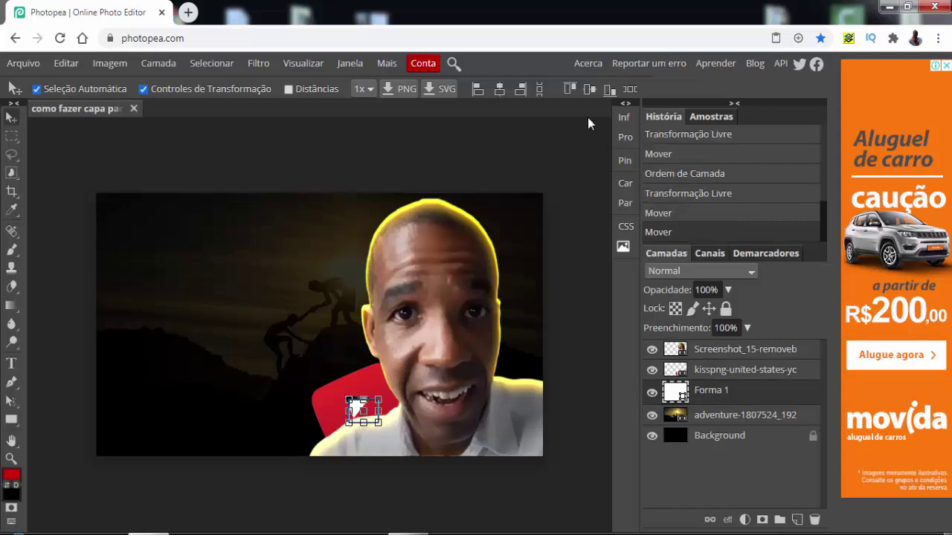
key(Left)
key(Left)
key(Left)
key(Left)
key(Left)
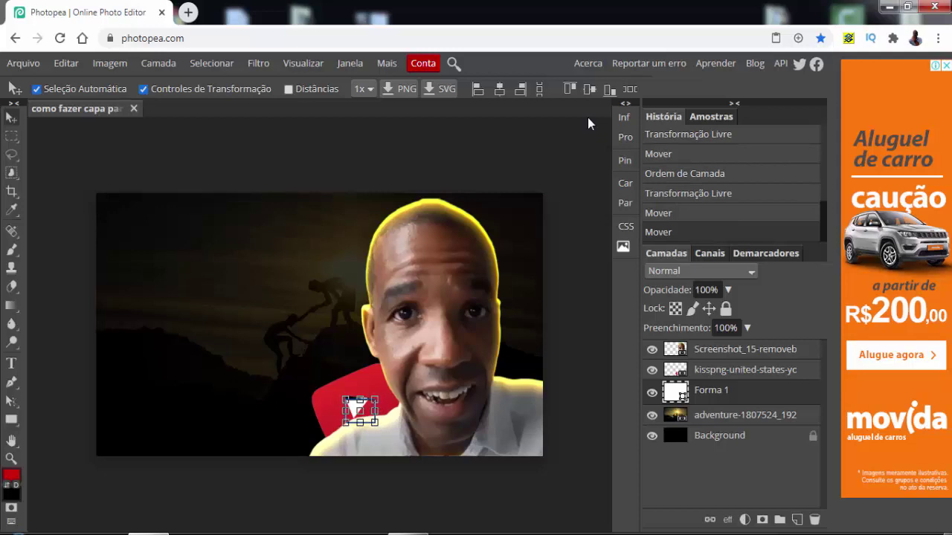
key(Left)
key(Left)
key(Up)
key(Up)
key(Up)
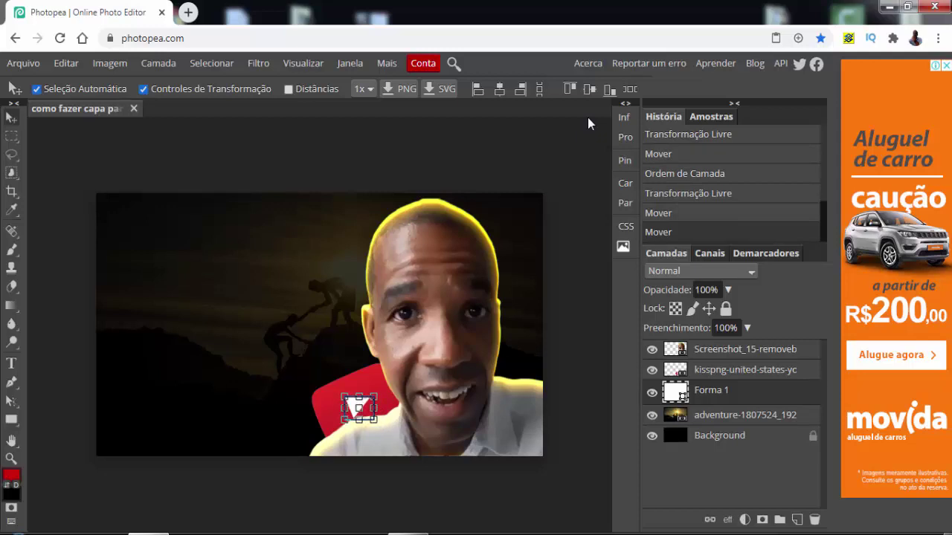
key(Left)
key(Up)
key(Up)
key(Up)
key(Up)
key(Left)
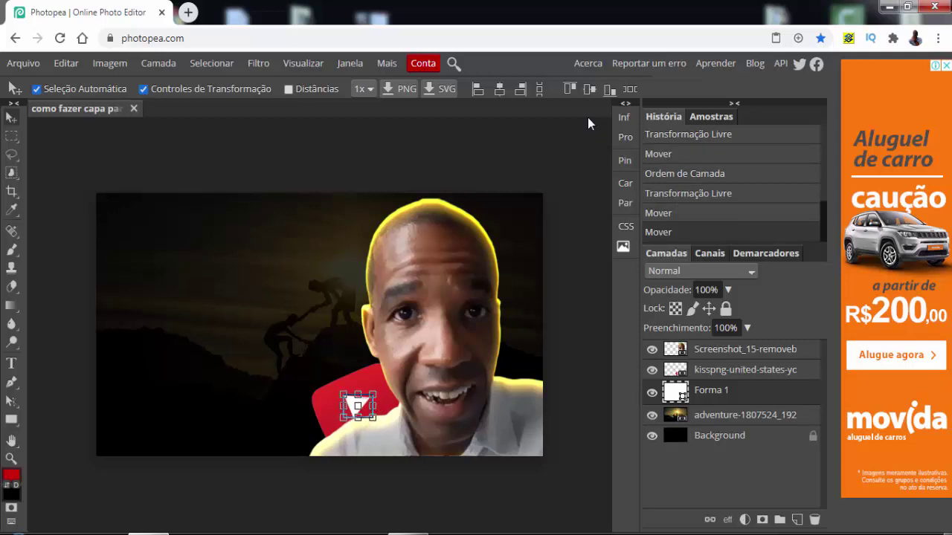
key(Up)
key(Down)
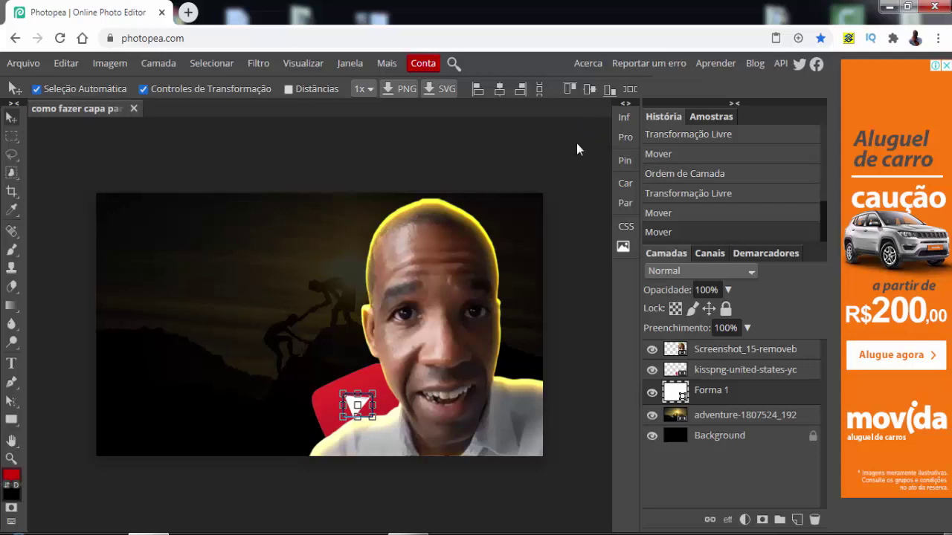
click(577, 149)
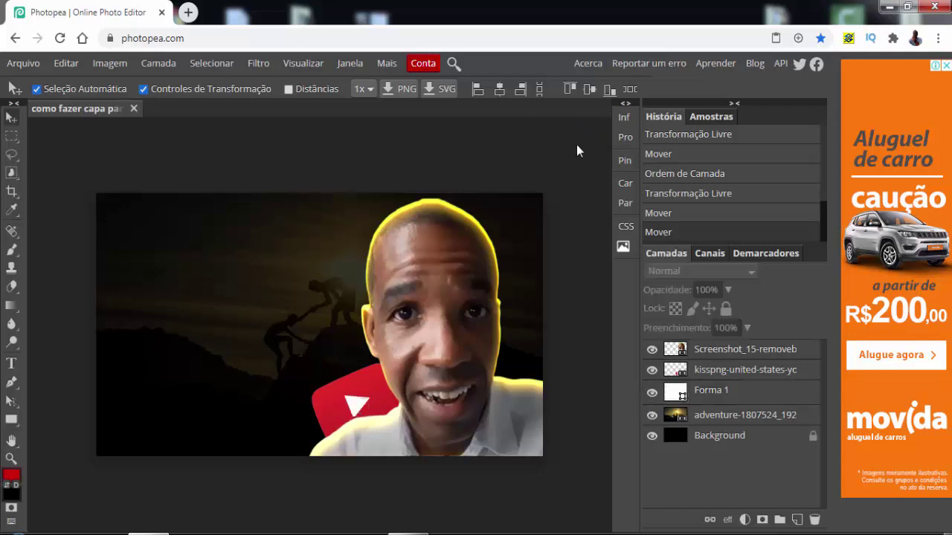
Fine-tune the white rectangle behind the logo by nudging it slightly down, and deselect it.
click(730, 391)
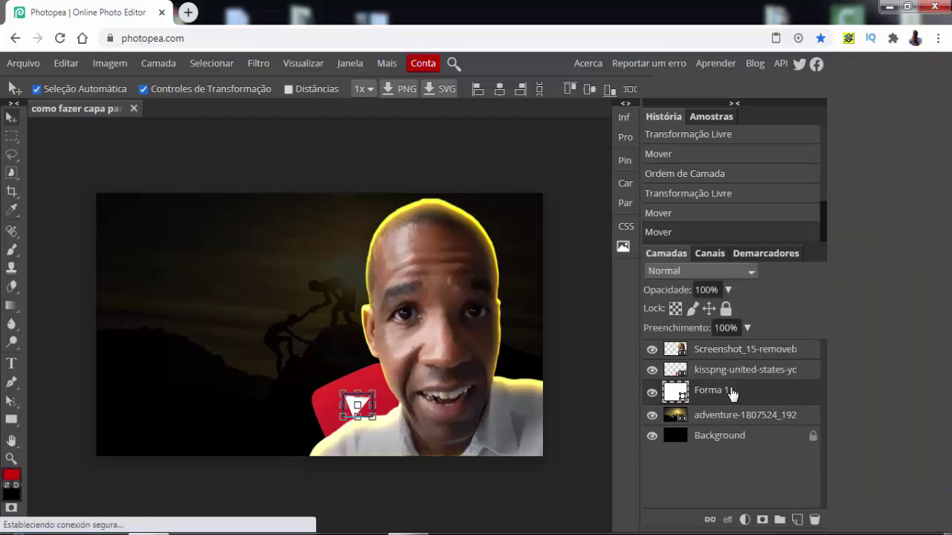
key(Down)
key(Down)
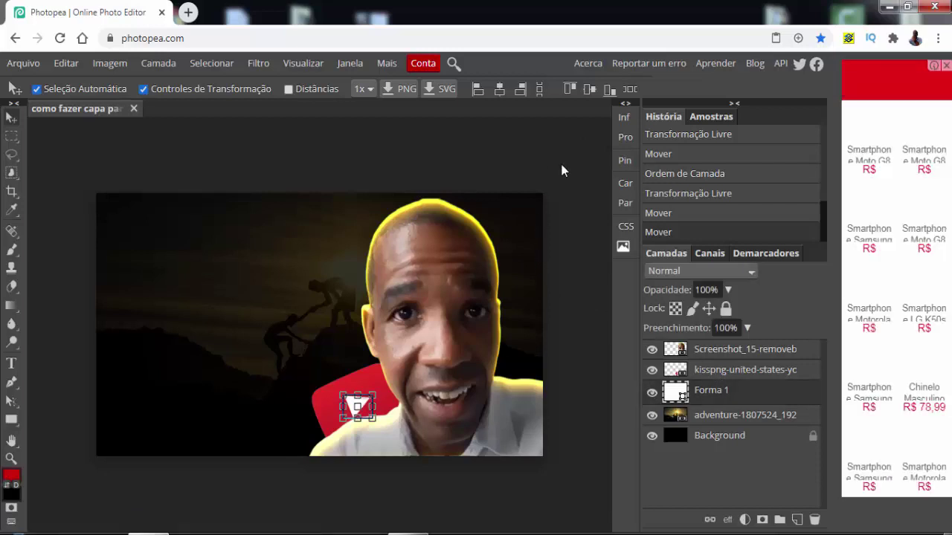
click(562, 170)
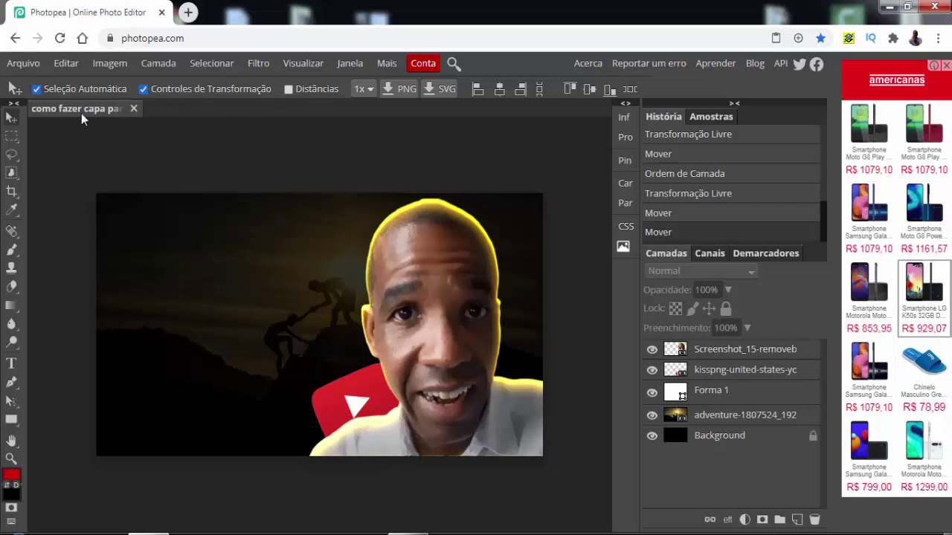
Set up the Text tool with the Montserrat font in the Black style.
click(12, 365)
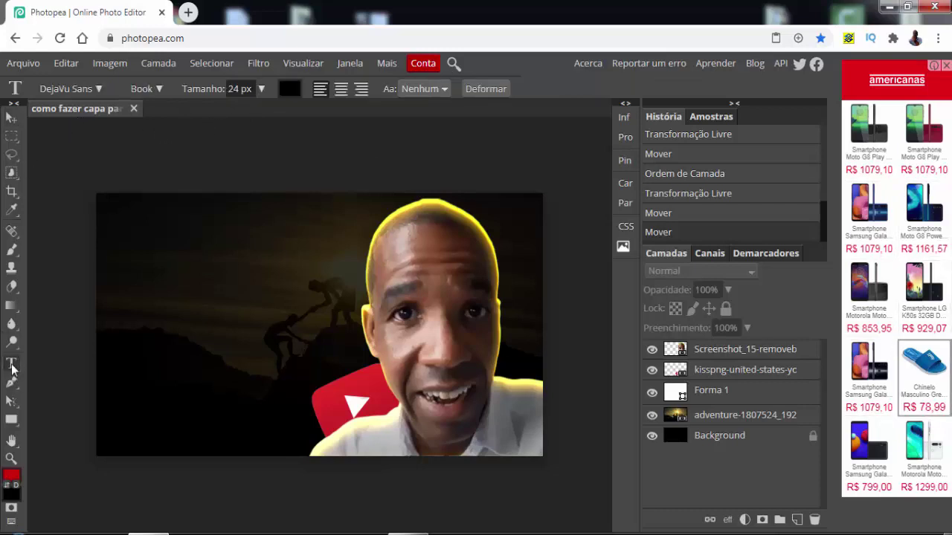
click(93, 88)
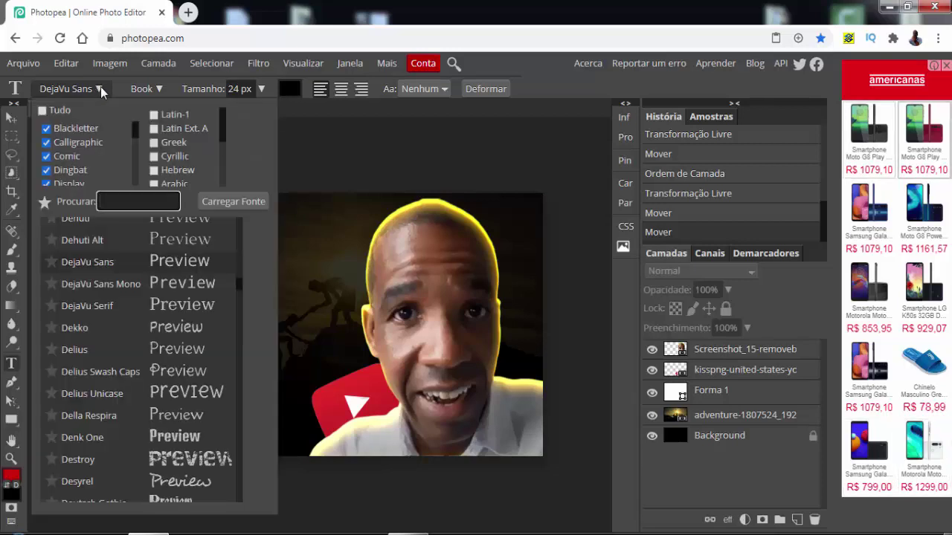
text(mont)
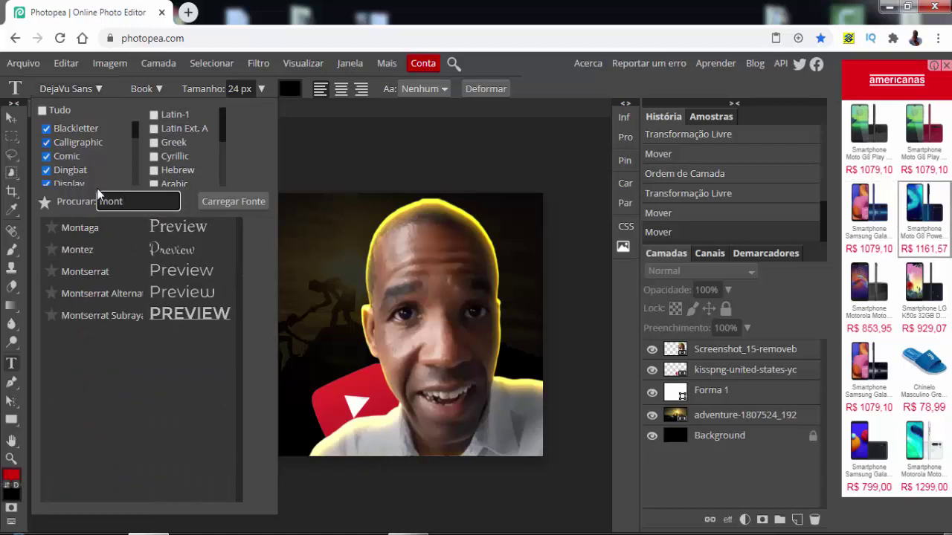
click(103, 275)
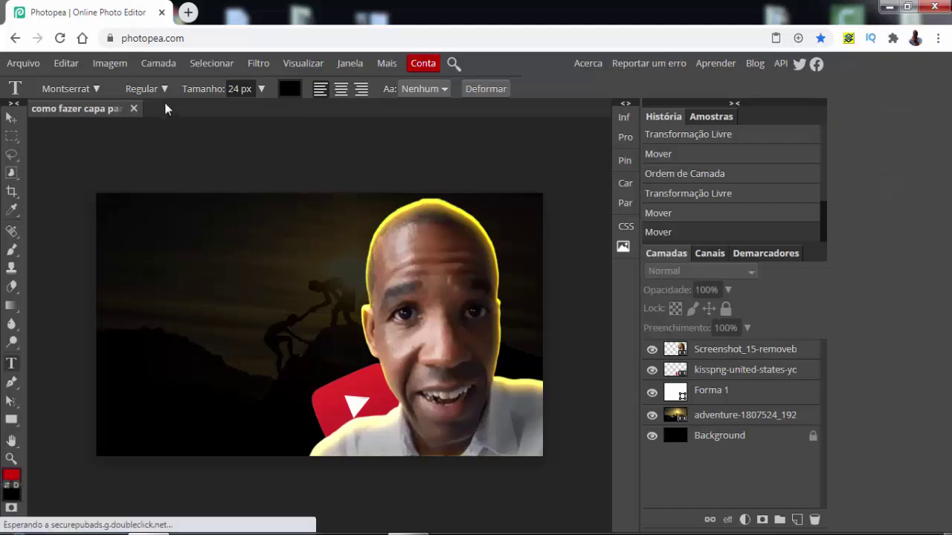
click(164, 90)
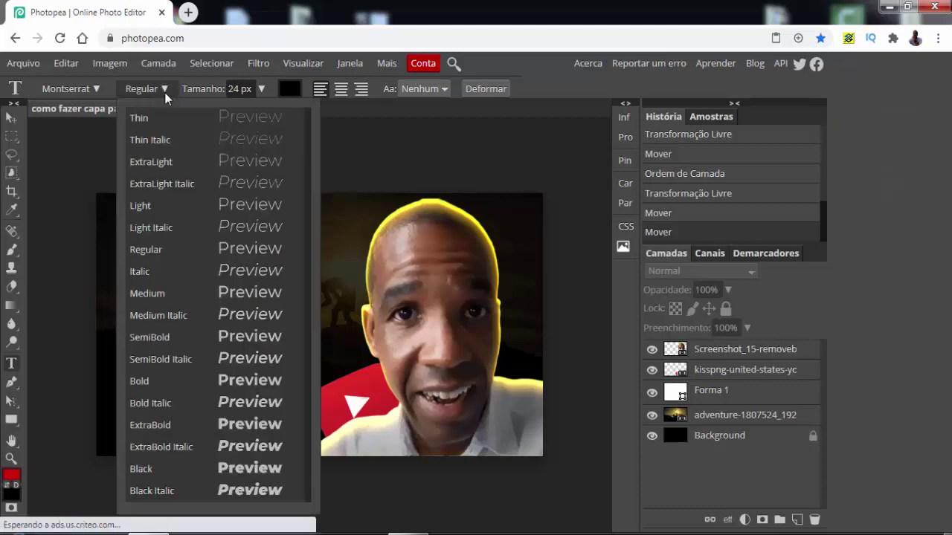
click(154, 468)
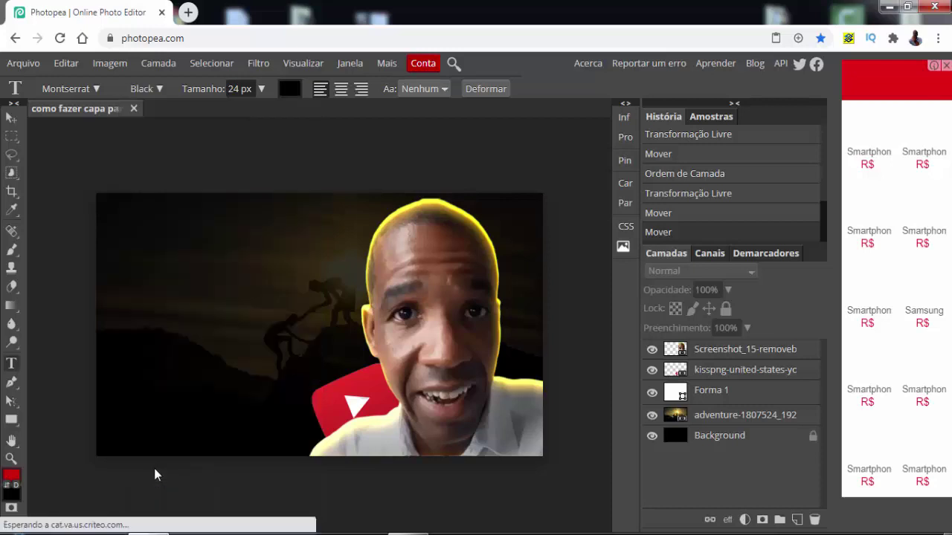
Set the text size to 131 px and the text colour to white (ffffff).
click(261, 89)
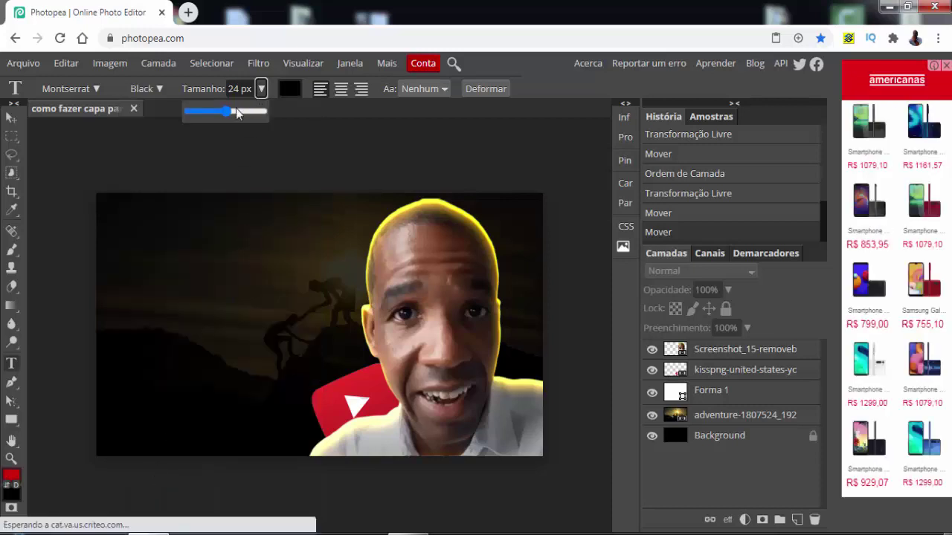
drag(236, 108, 257, 113)
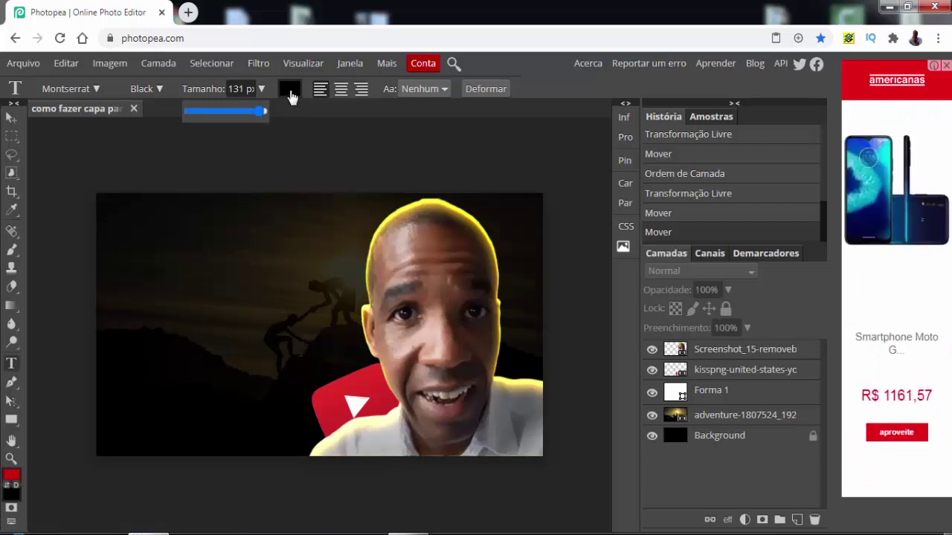
click(290, 91)
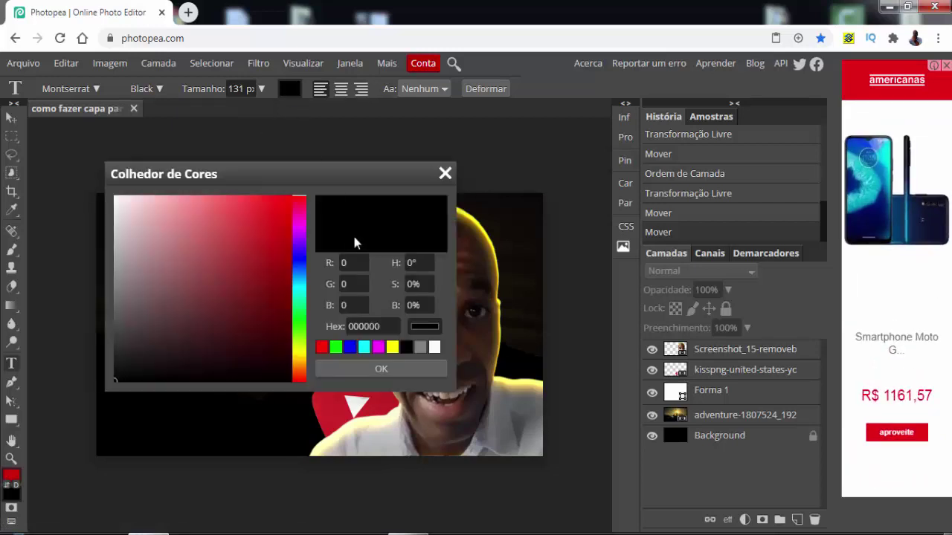
click(435, 347)
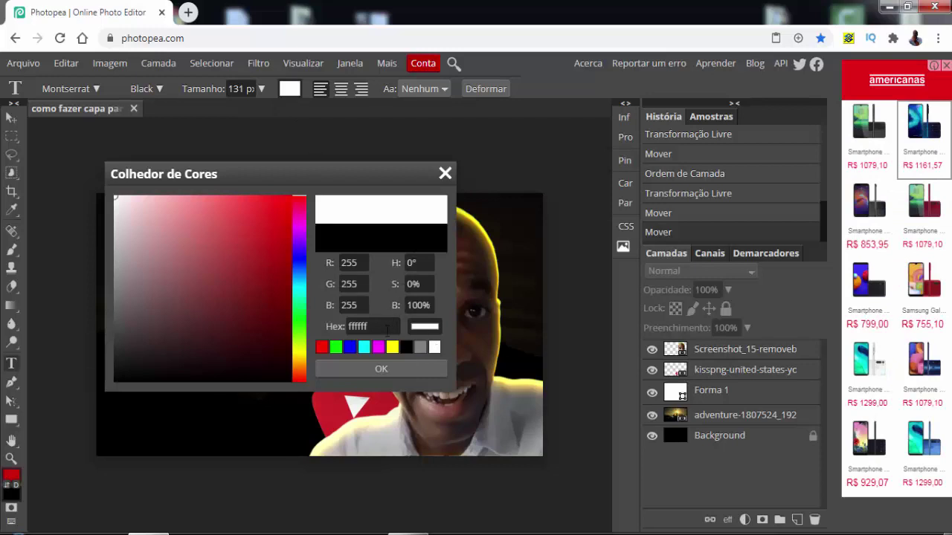
click(380, 367)
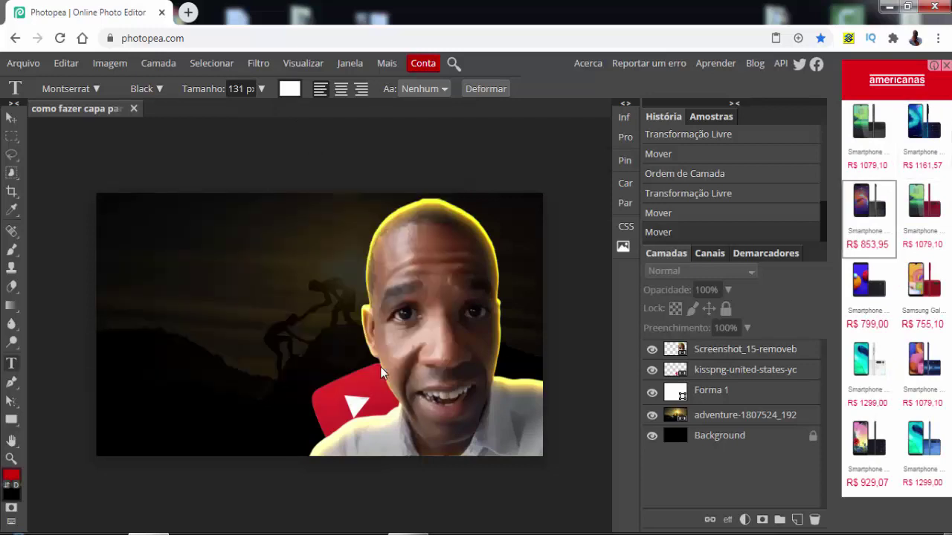
Add the title text "Capa Profissional" across the upper part of the cover and commit it.
click(174, 255)
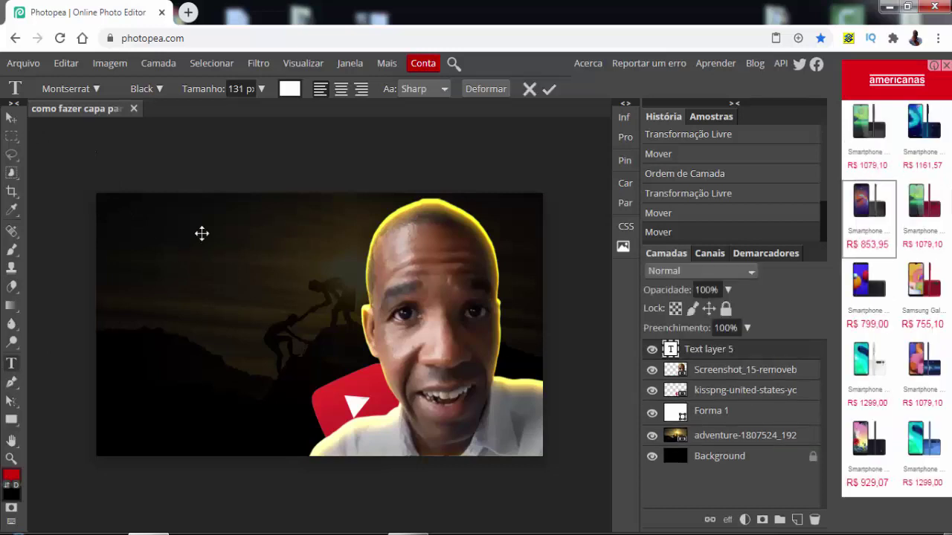
click(548, 90)
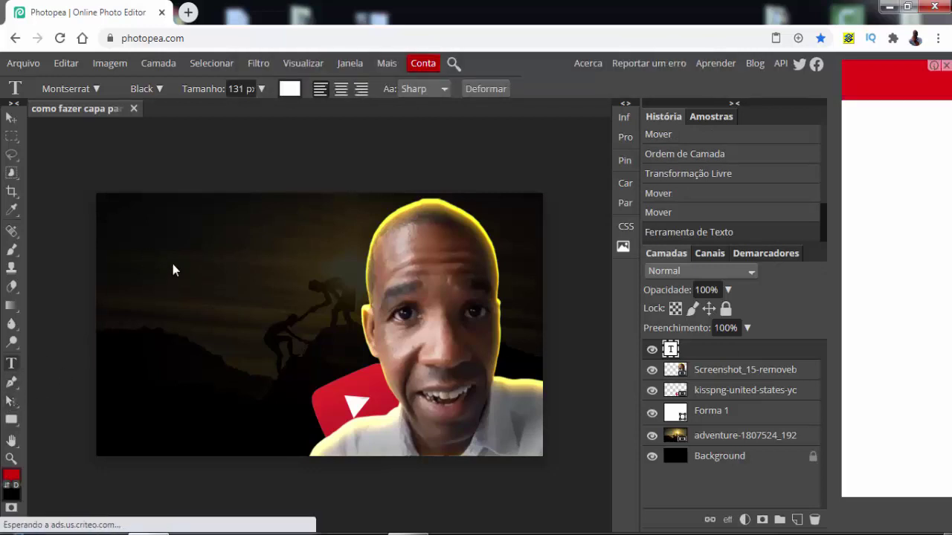
click(172, 264)
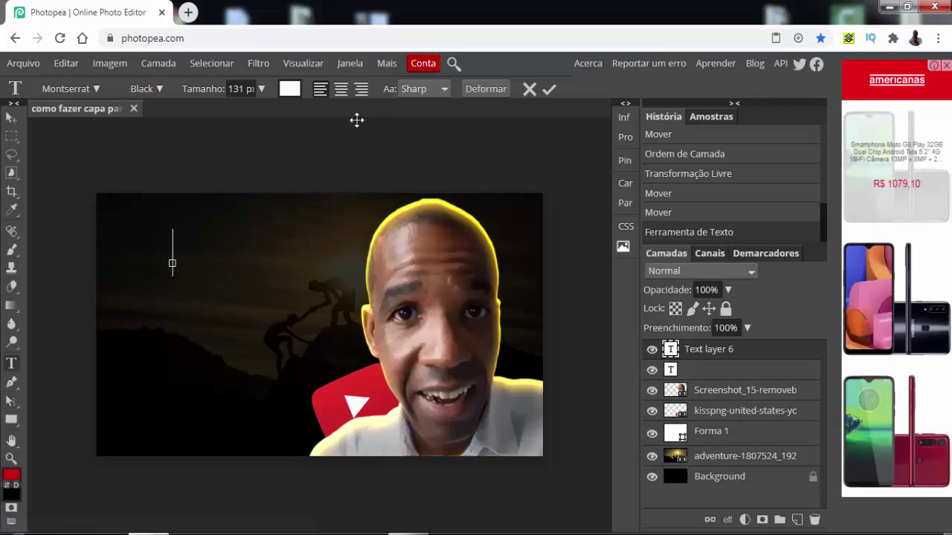
text(Capa)
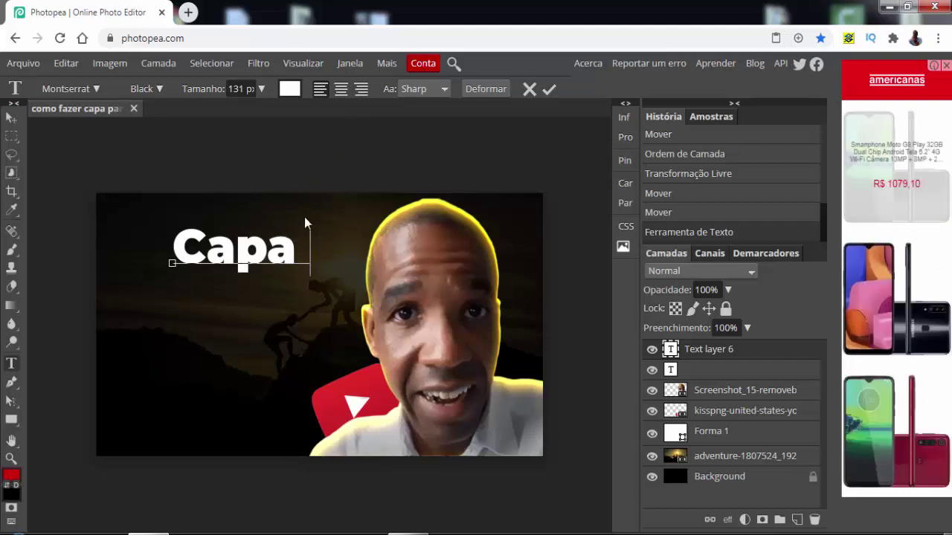
text(Pri)
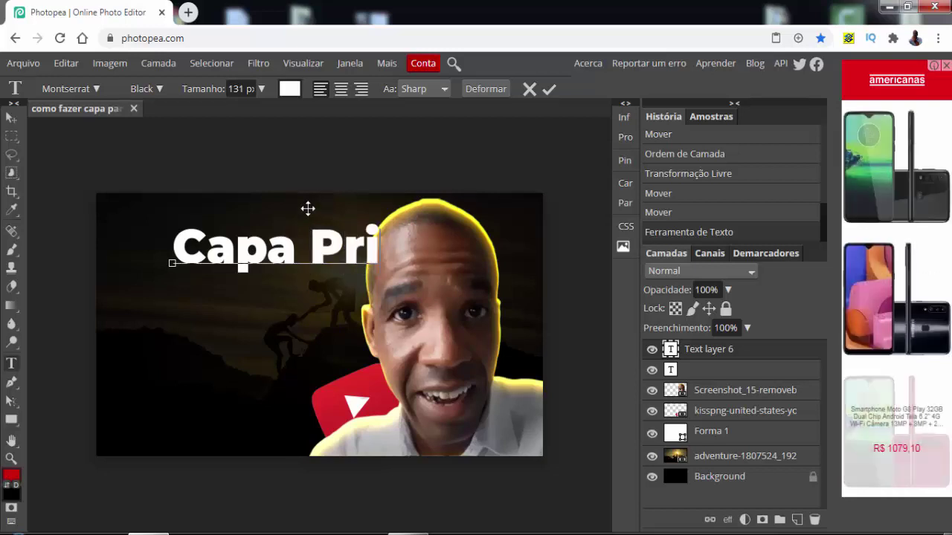
key(BackSpace)
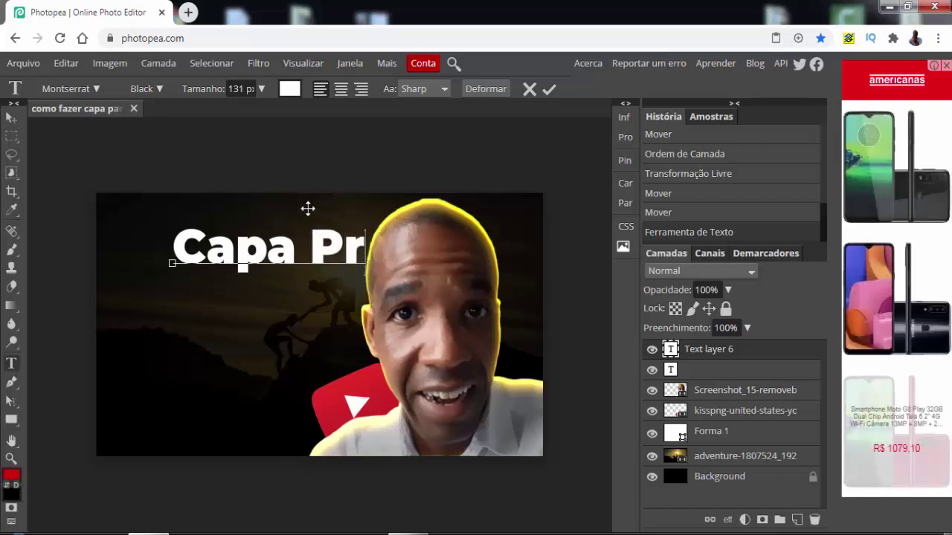
text(offi)
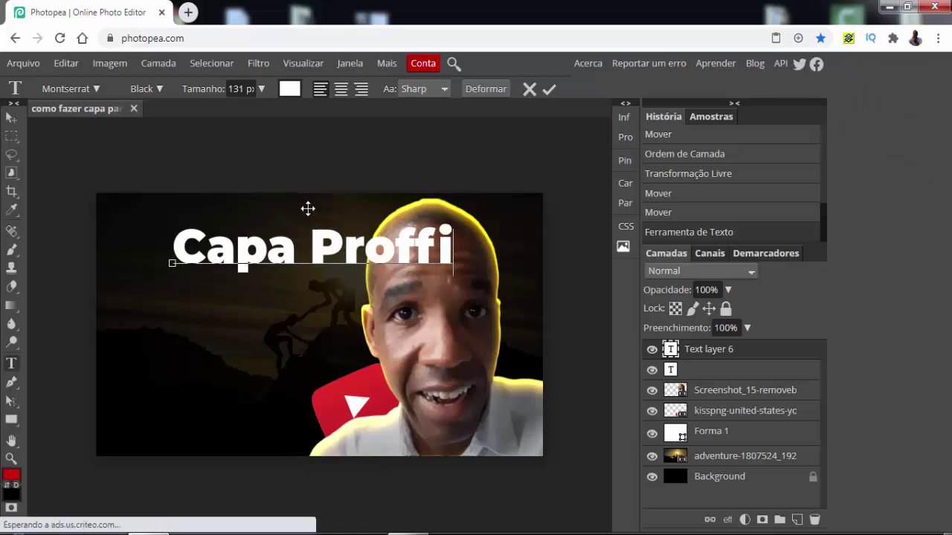
key(BackSpace)
key(BackSpace)
text(issional)
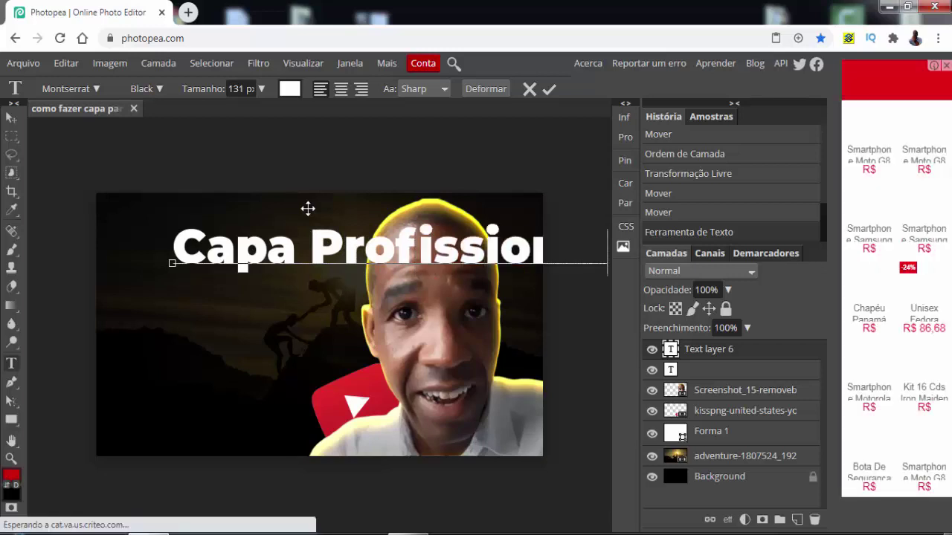
click(549, 90)
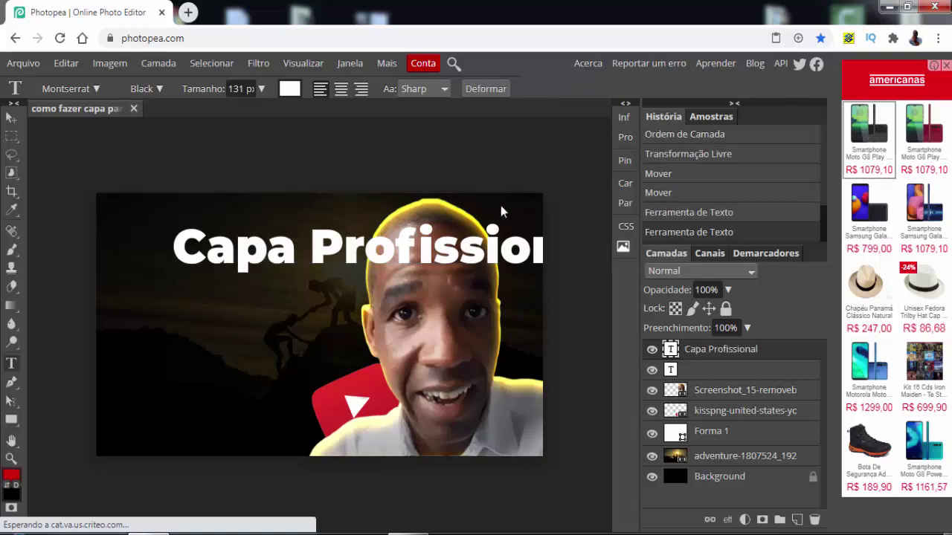
Move the "Capa Profissional" title to the cover's upper-left corner and scale it to 64.75%.
click(10, 119)
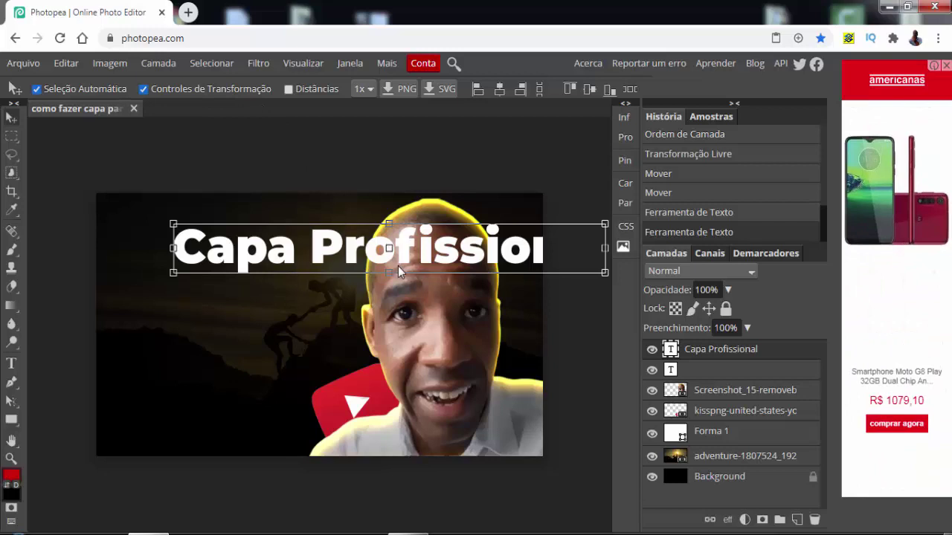
drag(408, 263, 336, 248)
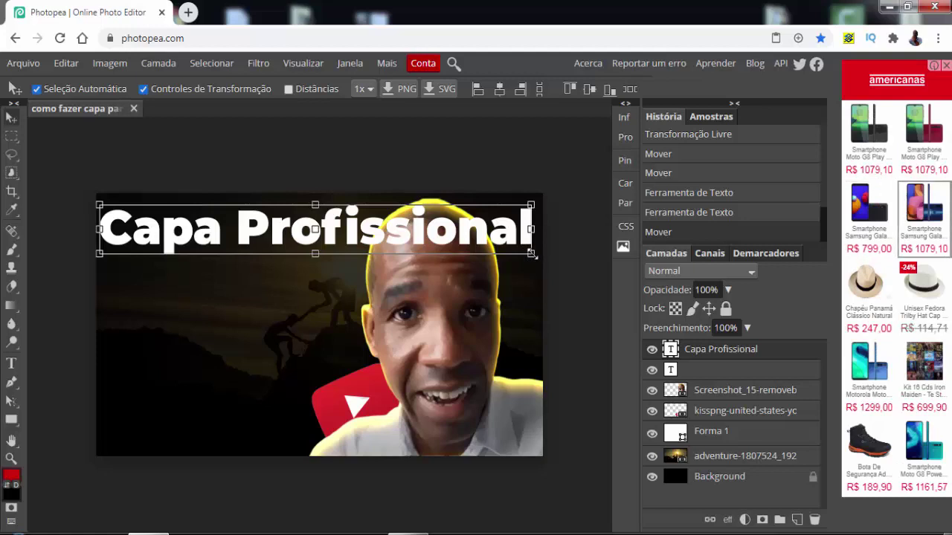
drag(531, 253, 379, 252)
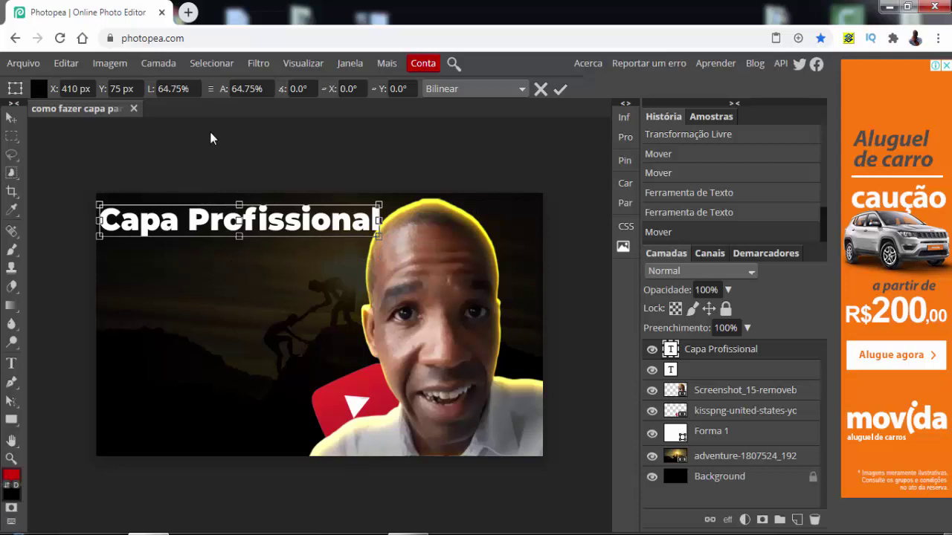
click(559, 90)
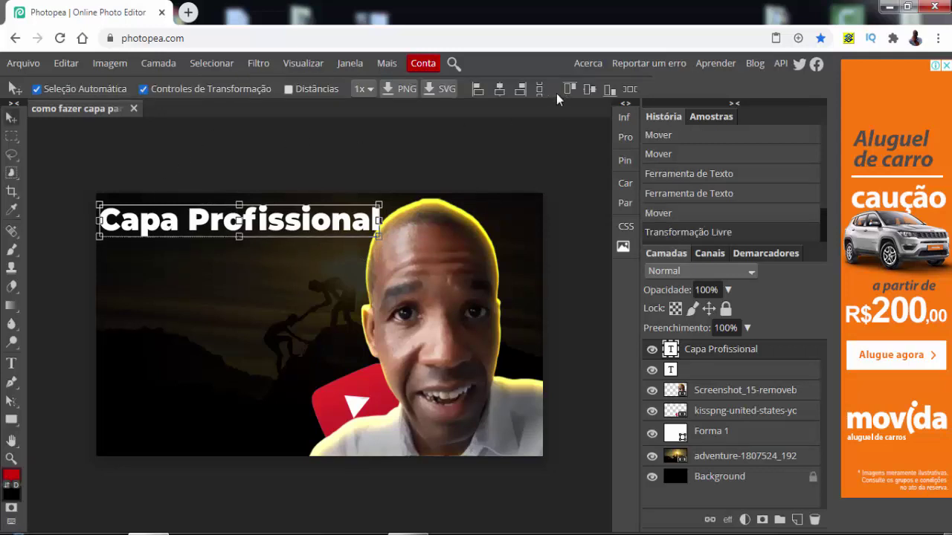
Add a separate text layer reading "Com" below the title, directly above the background photo layer.
click(113, 296)
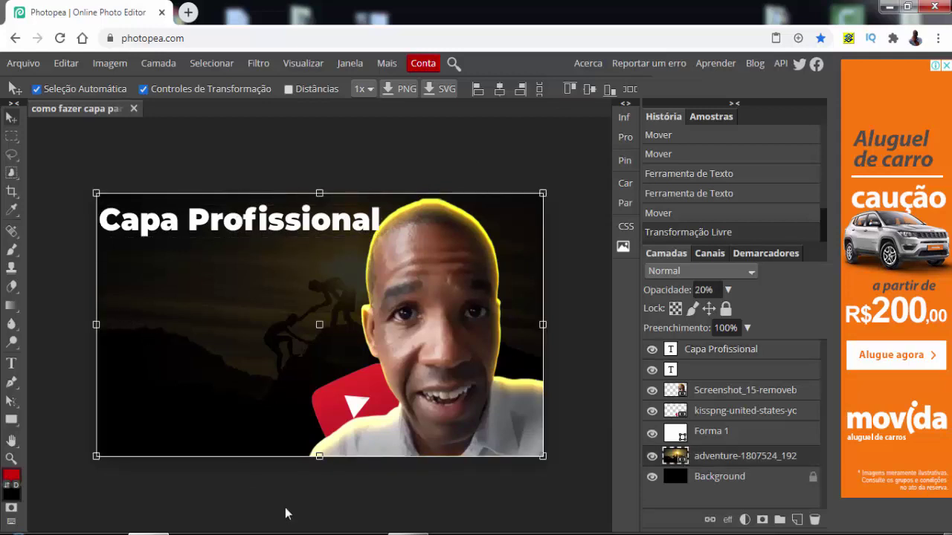
mouse_move(408, 532)
click(10, 363)
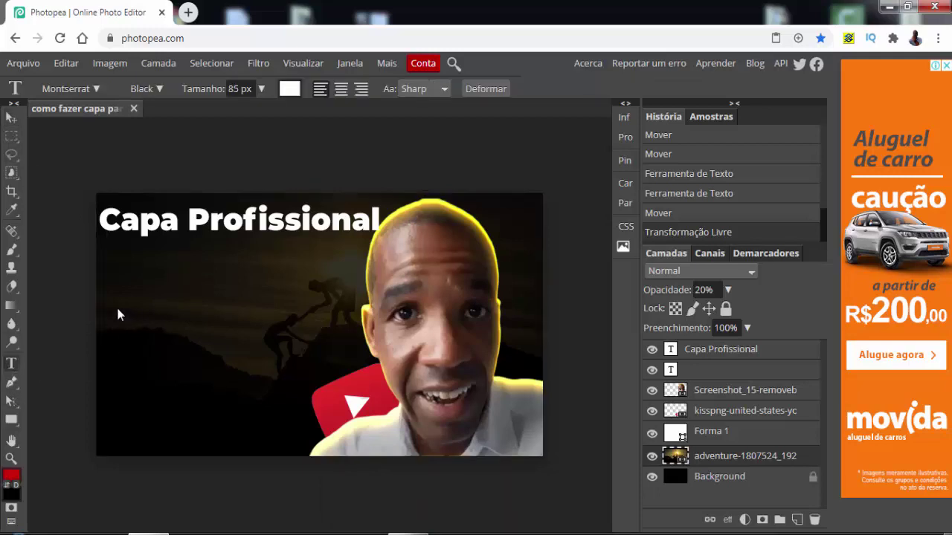
click(117, 307)
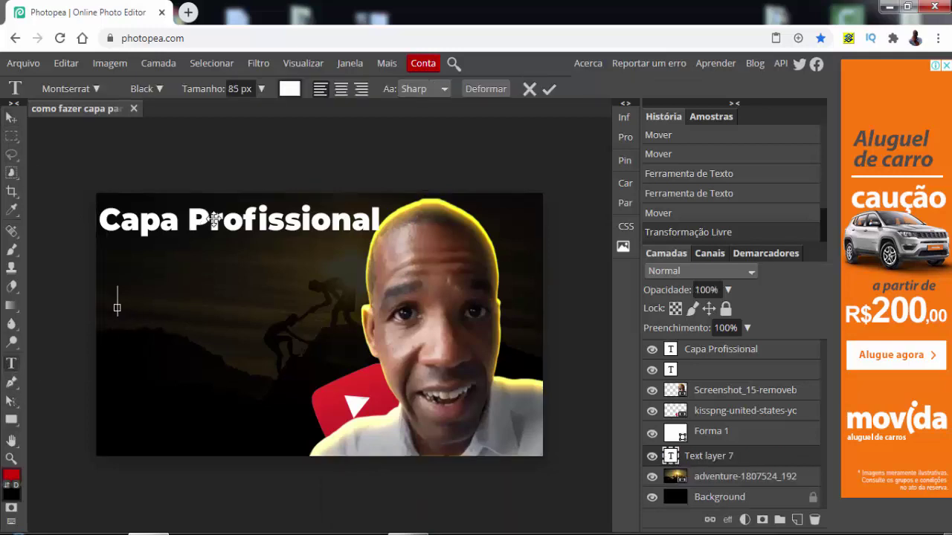
text(Com )
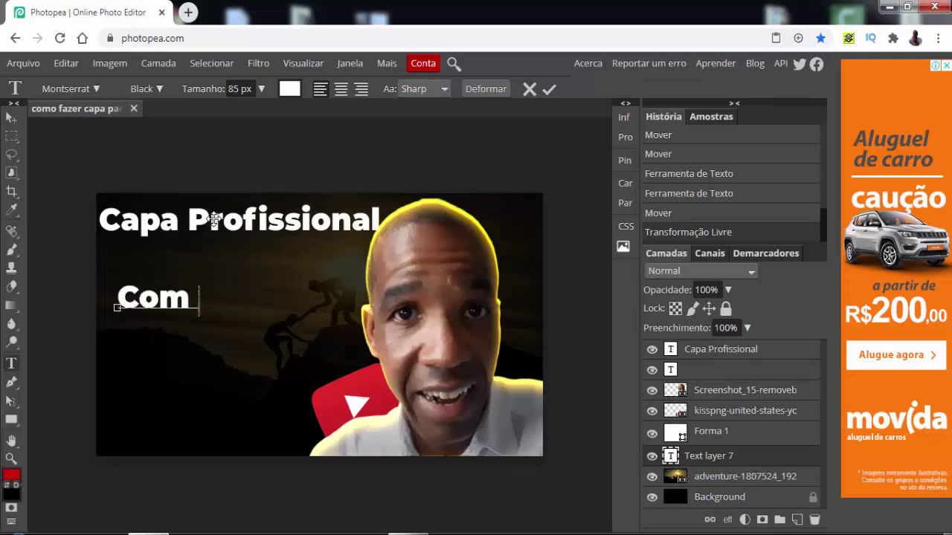
text(Pl)
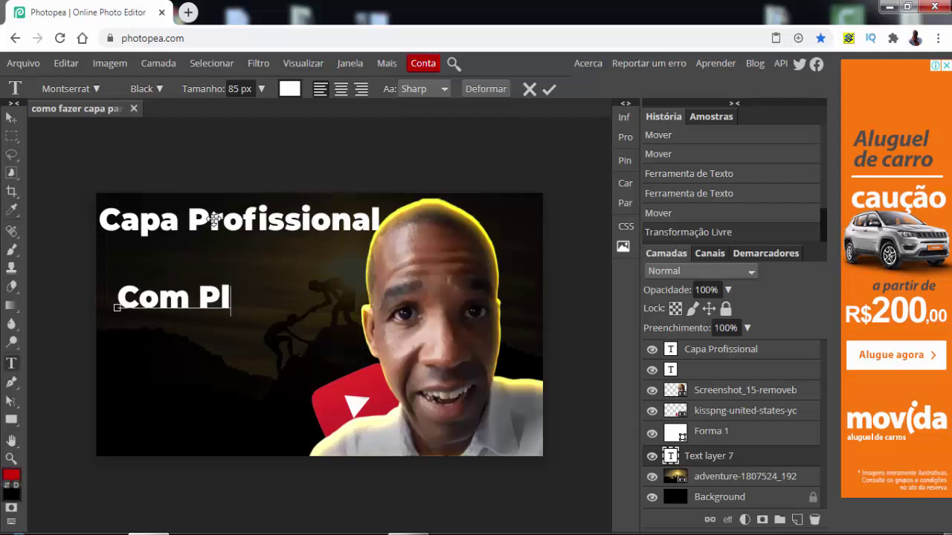
key(BackSpace)
key(BackSpace)
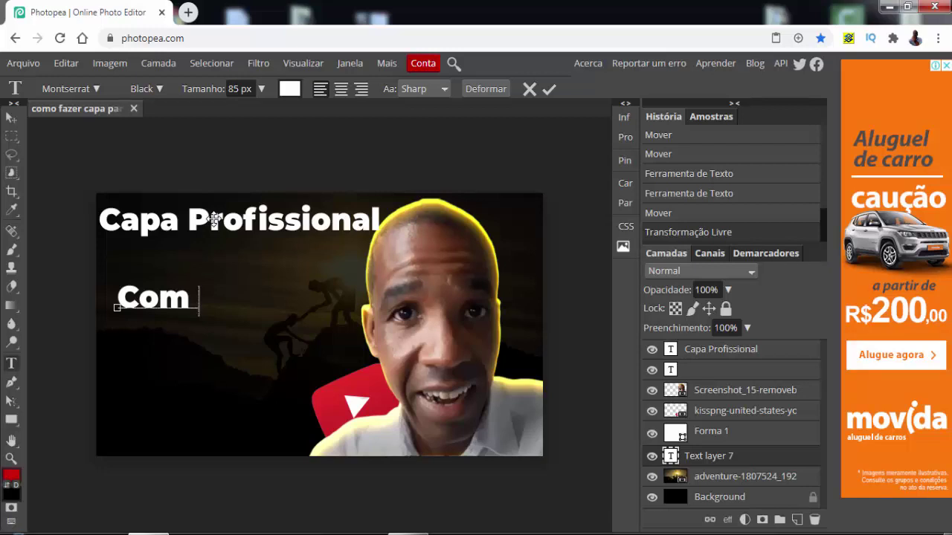
text(A)
key(BackSpace)
key(BackSpace)
Break the title into two lines, "Capa" above "Profissional", and commit the text.
click(11, 363)
click(231, 223)
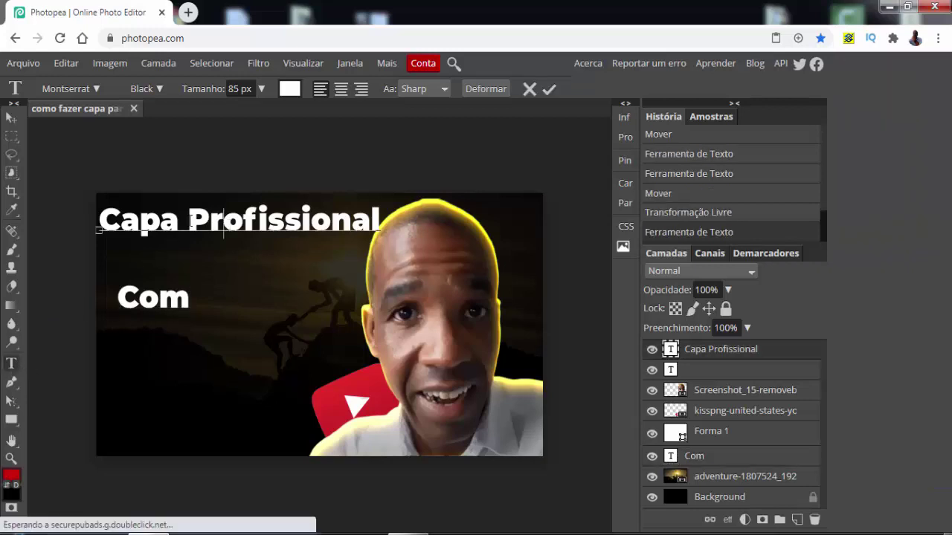
key(Return)
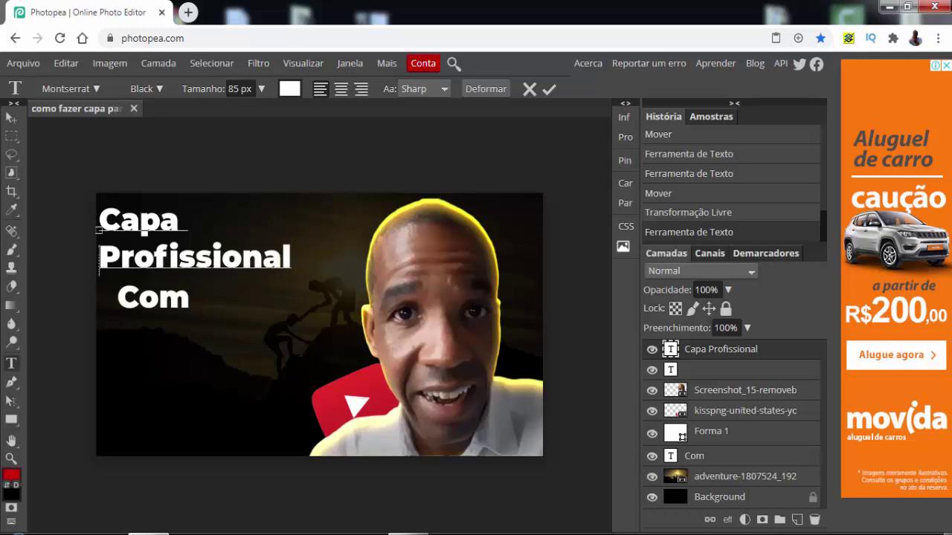
click(549, 89)
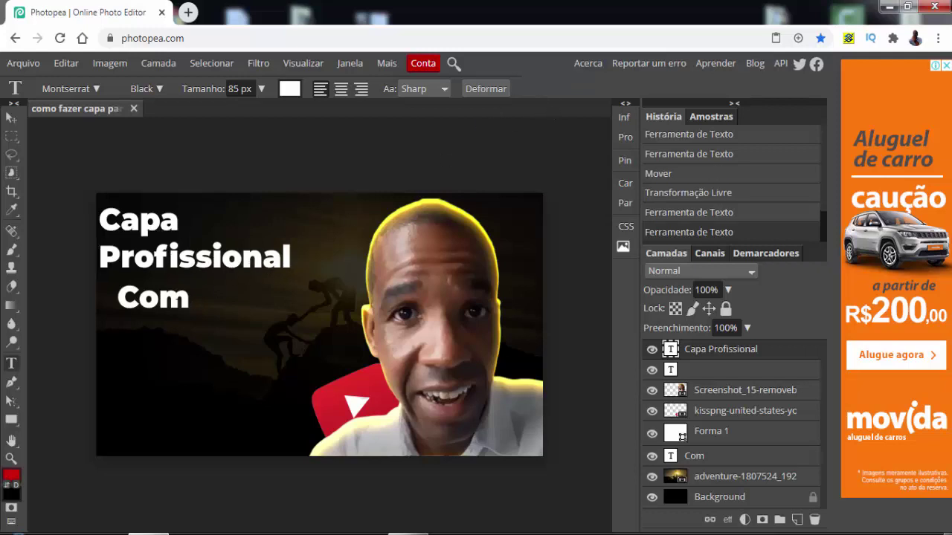
Move the "Com" text down to the lower-left area of the cover.
click(163, 303)
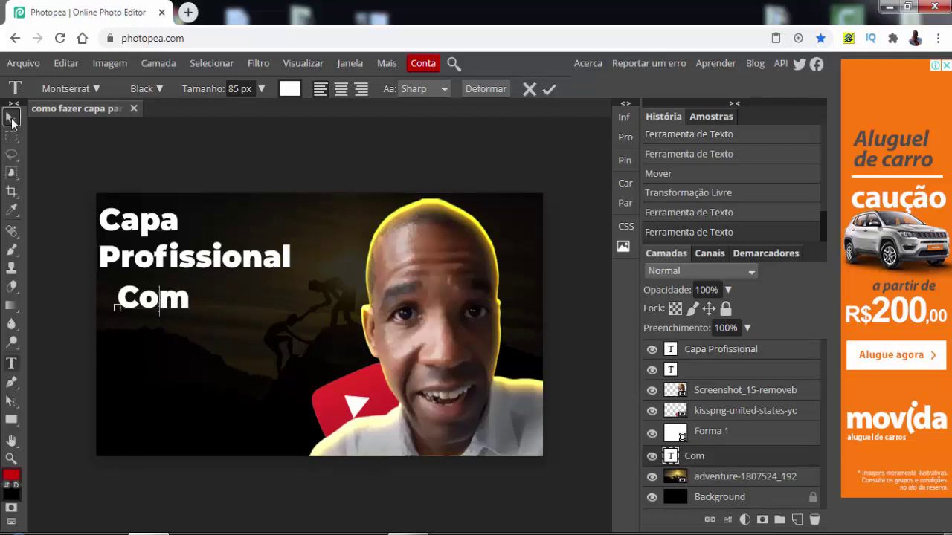
click(11, 117)
drag(178, 305, 176, 435)
Enlarge the two-line title to 136.08% so it reaches the edge of the portrait.
click(149, 231)
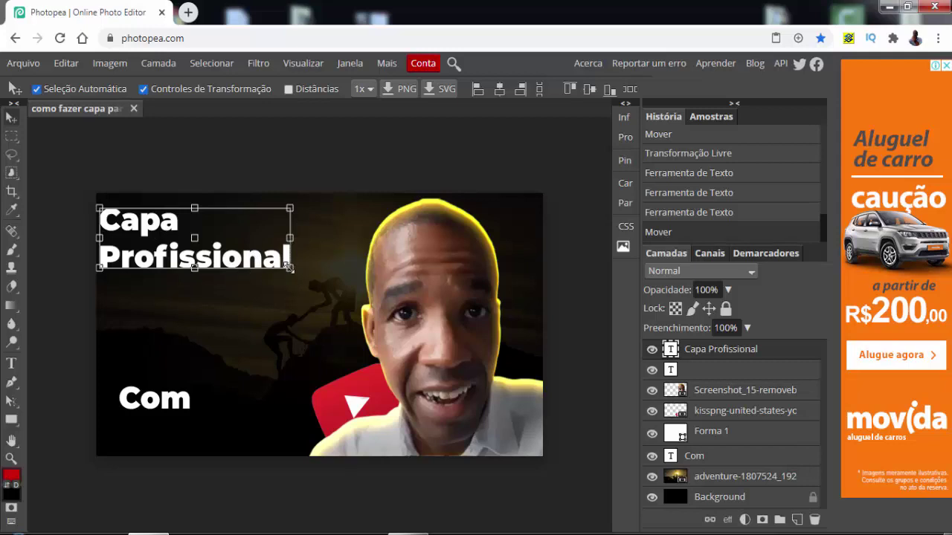
drag(289, 268, 361, 320)
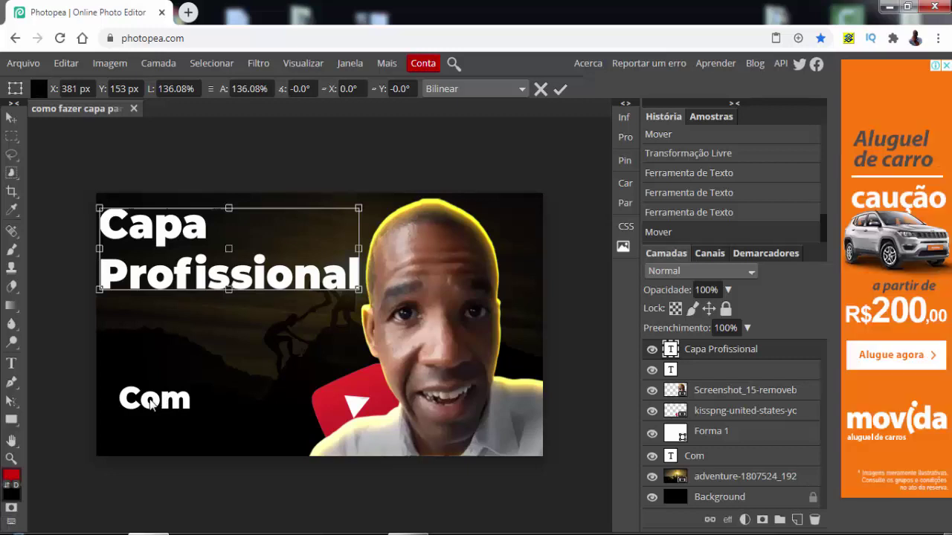
click(560, 89)
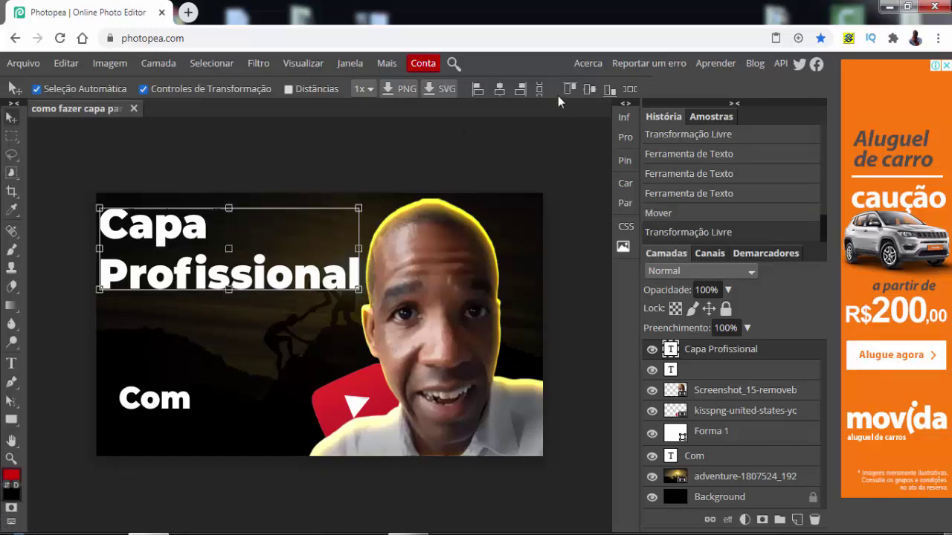
Replace the "Com" text with "Em 10 Minutos" and commit the edit.
click(153, 398)
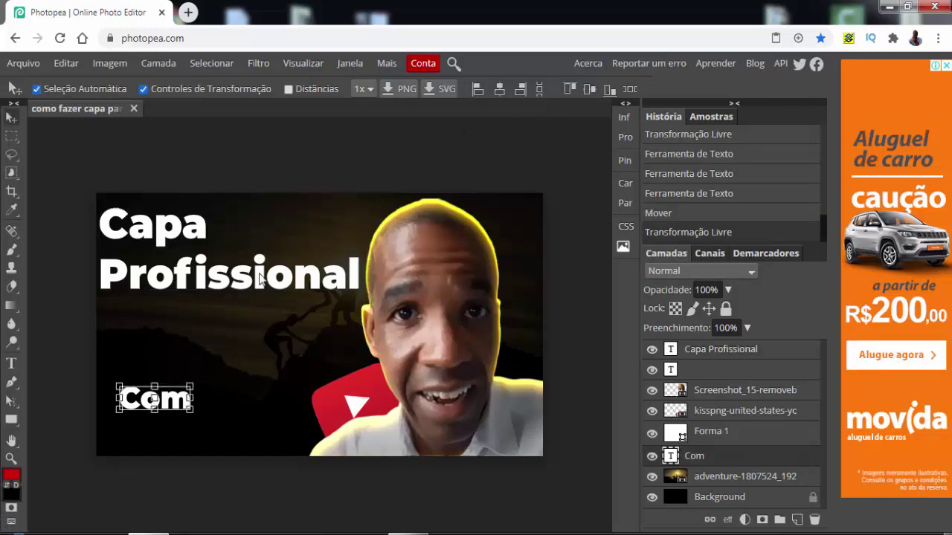
key(shift+e)
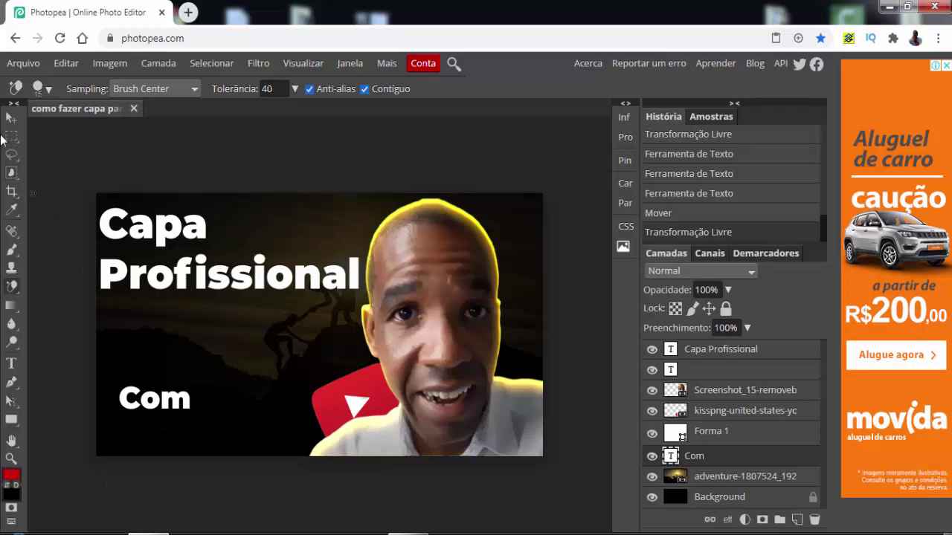
click(12, 365)
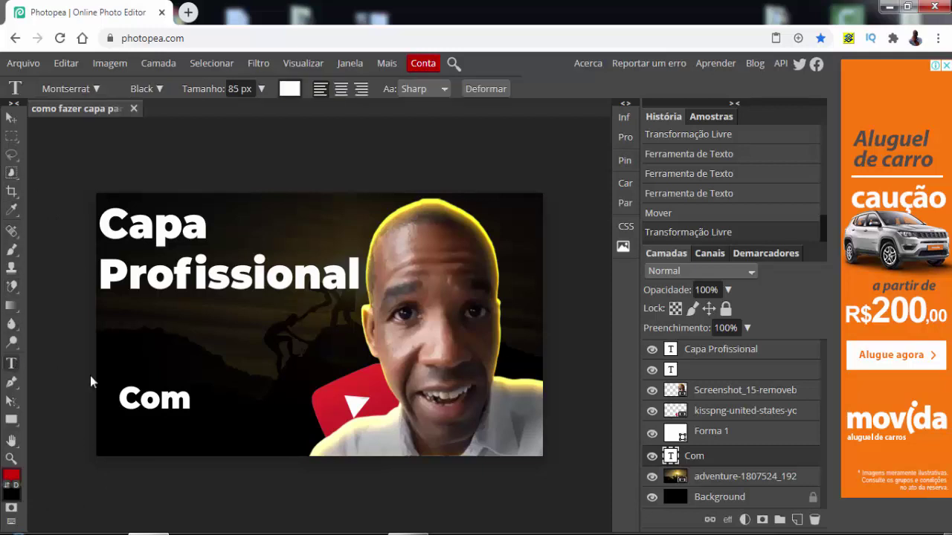
click(164, 399)
click(195, 402)
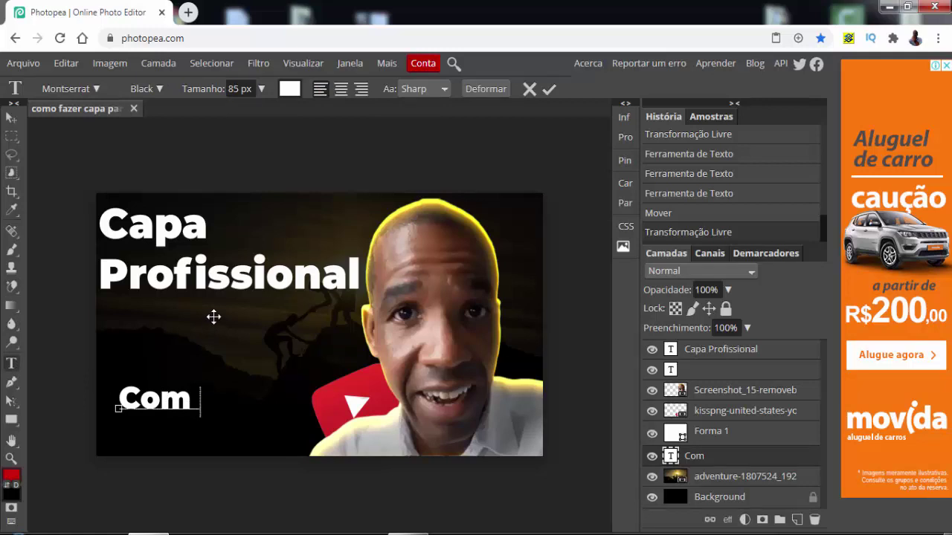
key(BackSpace)
key(BackSpace)
key(BackSpace)
key(BackSpace)
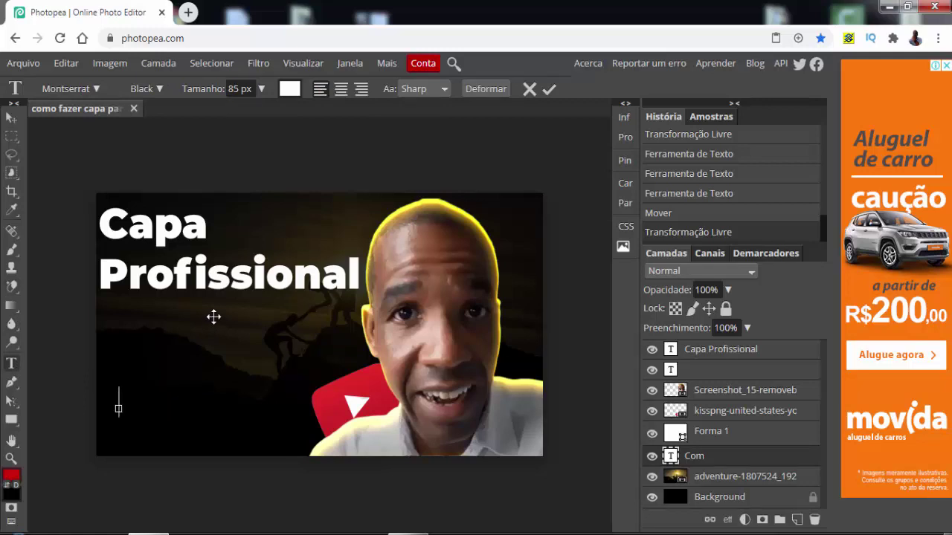
text(E )
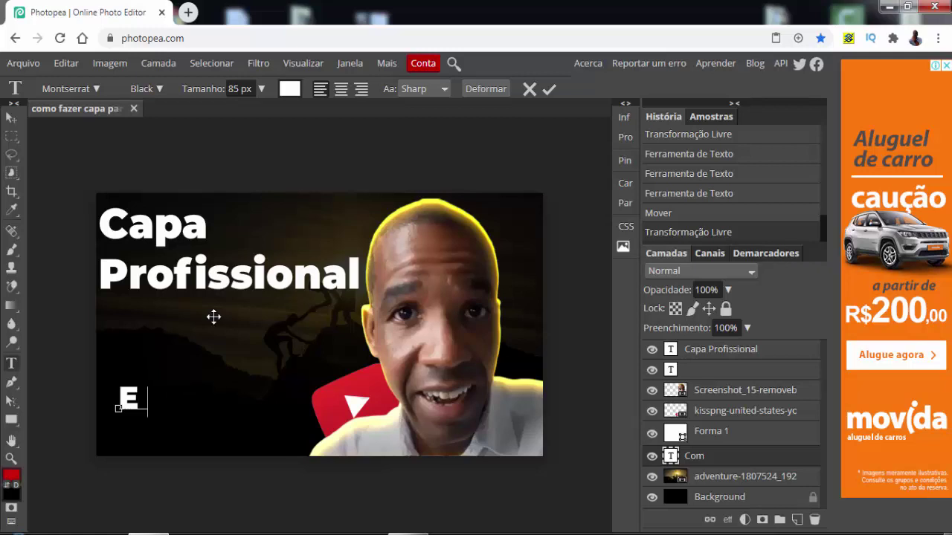
text(m)
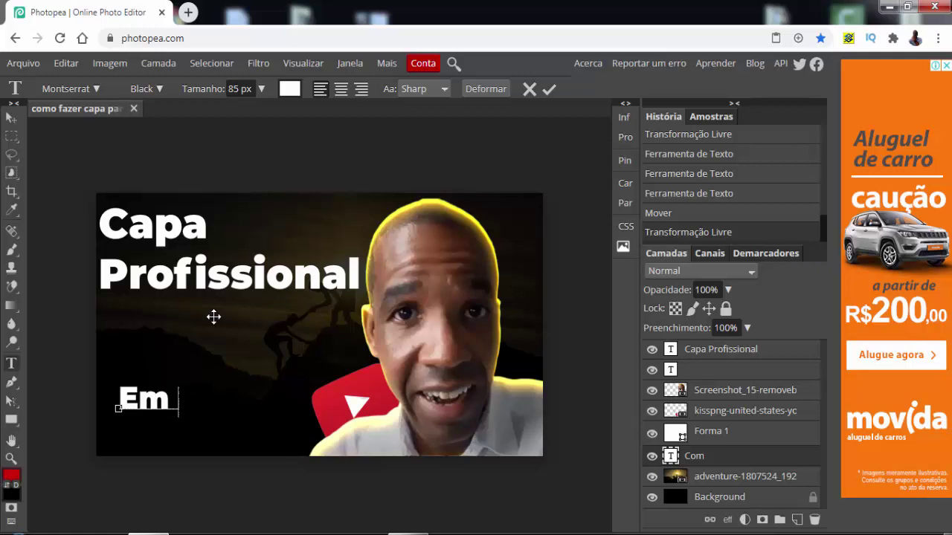
text(1)
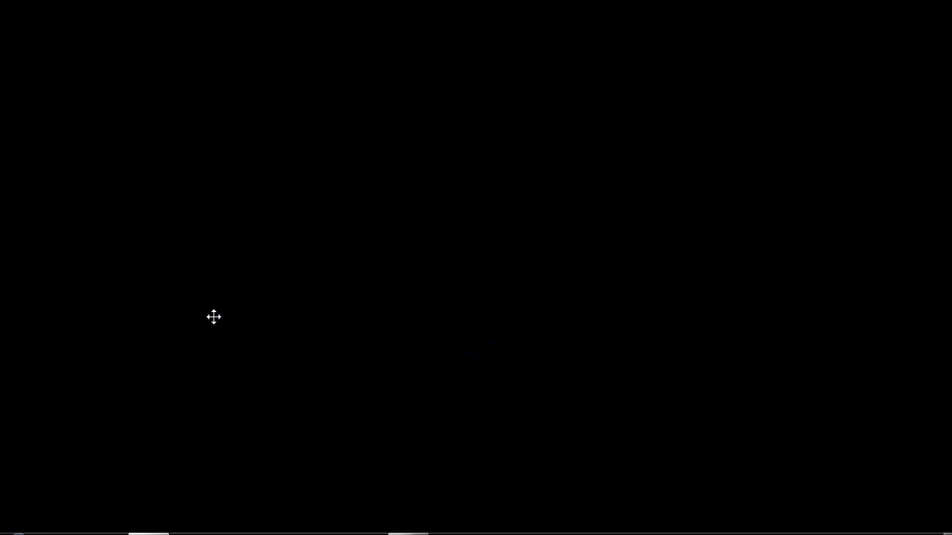
text(0)
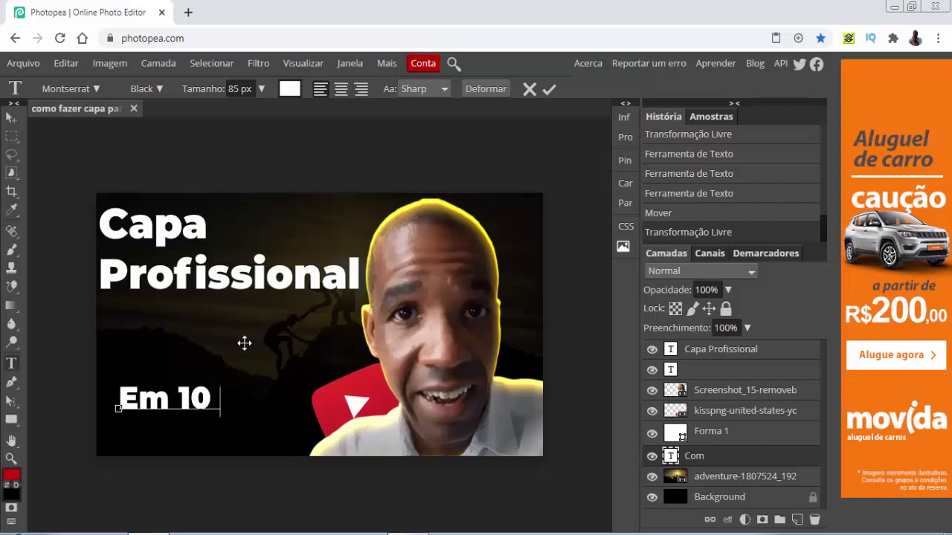
text(Minut)
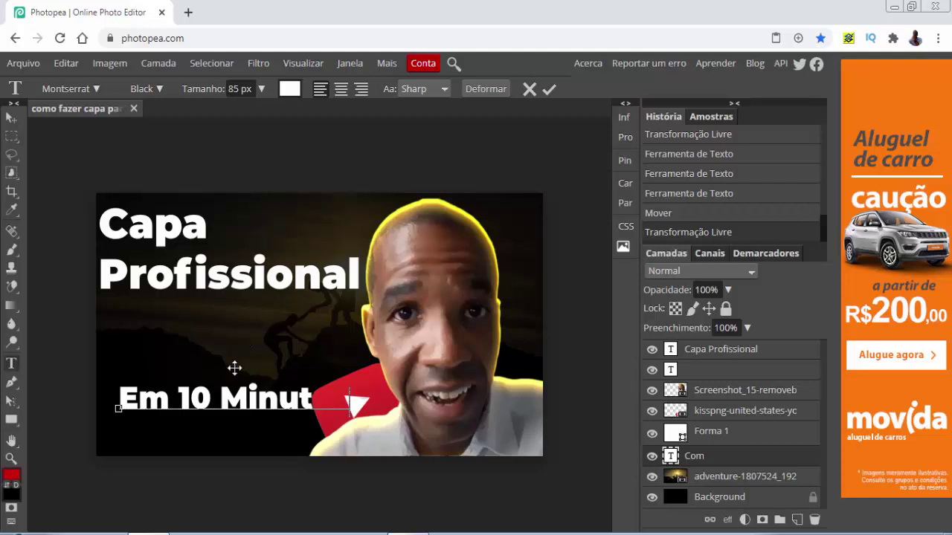
click(547, 90)
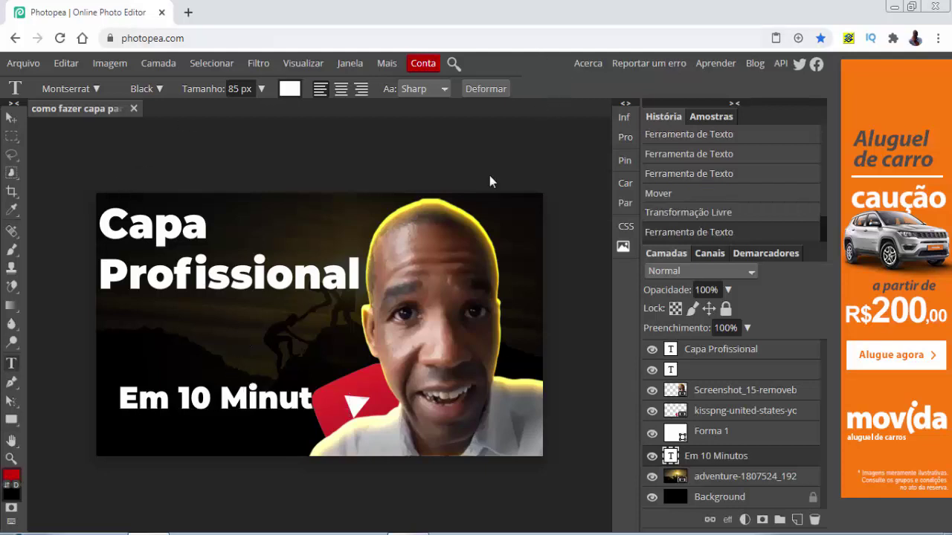
Move "Em 10 Minutos" up to the cover's left edge and scale it to 112.80% width and 163.89% height.
click(11, 117)
drag(278, 405, 258, 377)
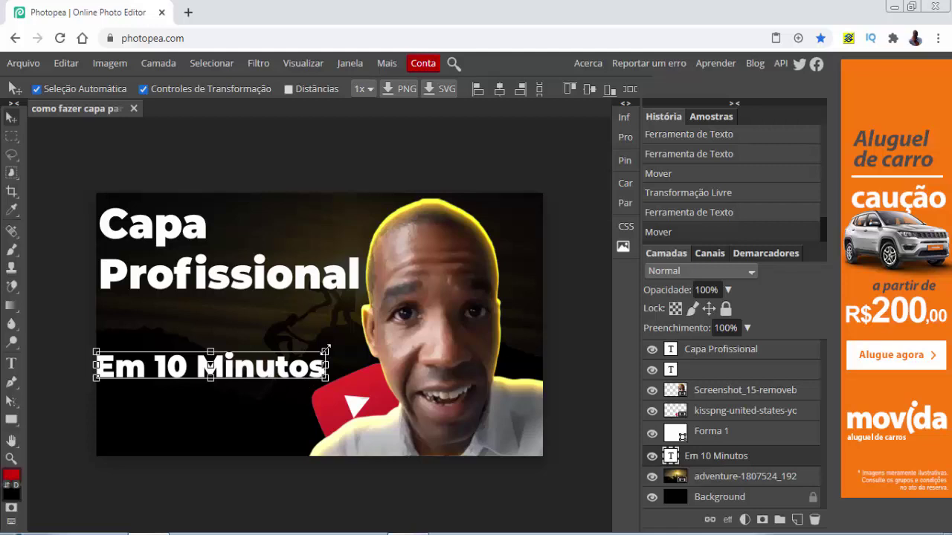
drag(325, 350, 356, 324)
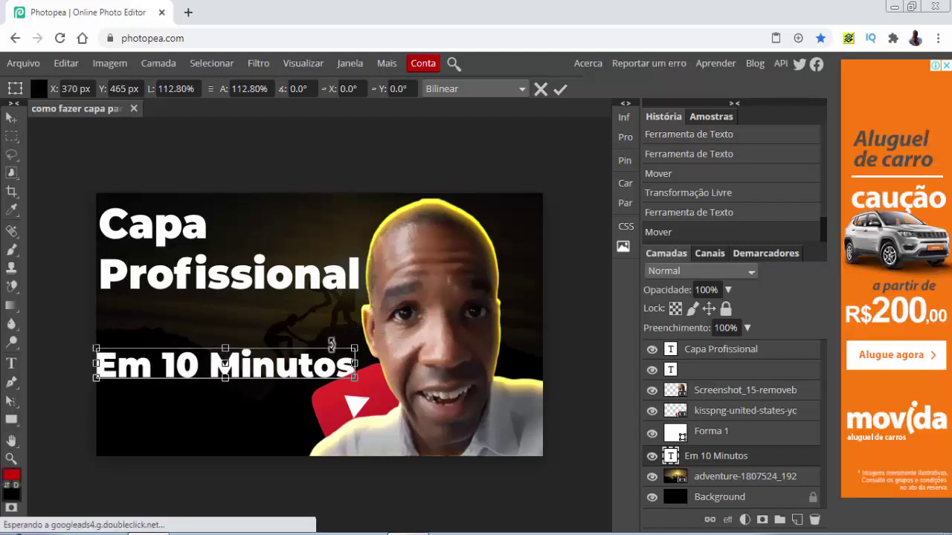
drag(227, 348, 230, 332)
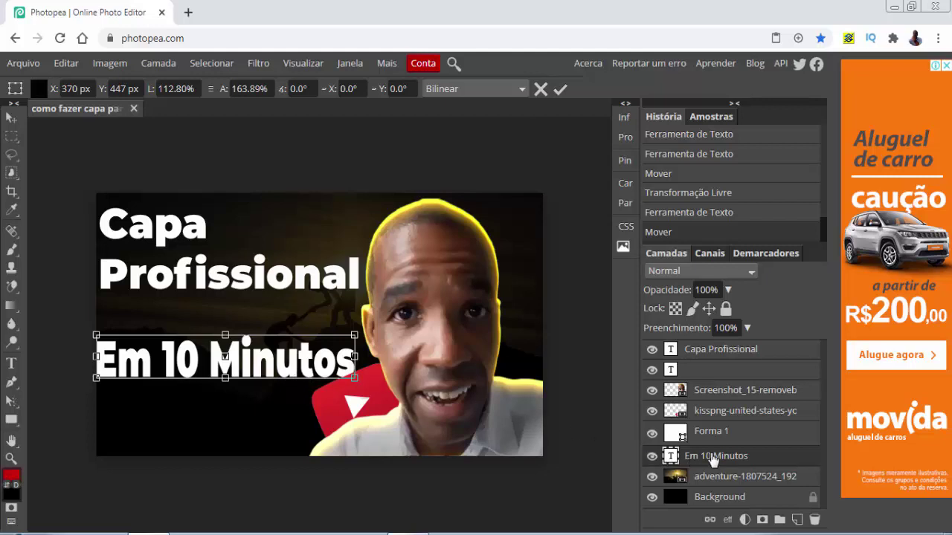
key(Return)
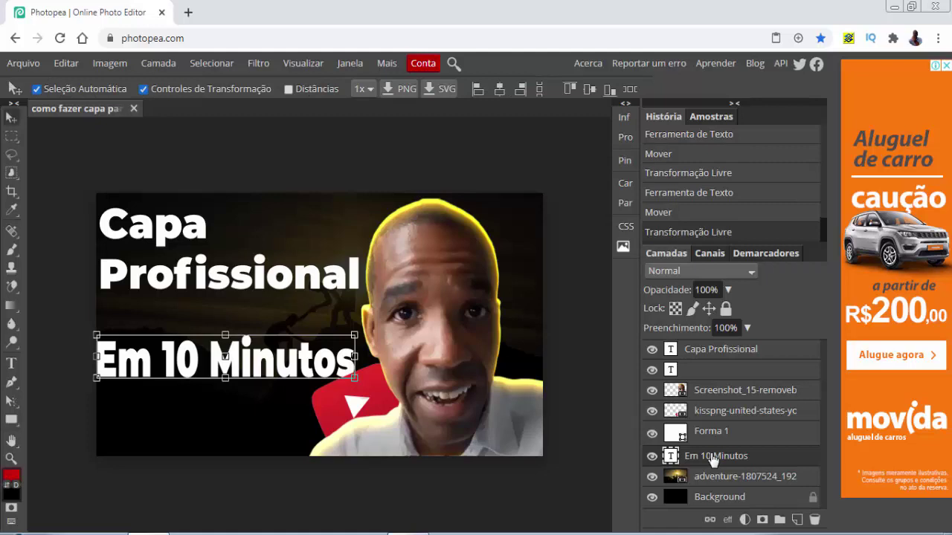
Move the "Em 10 Minutos" layer above the YouTube logo layer, directly below the portrait layer.
click(706, 413)
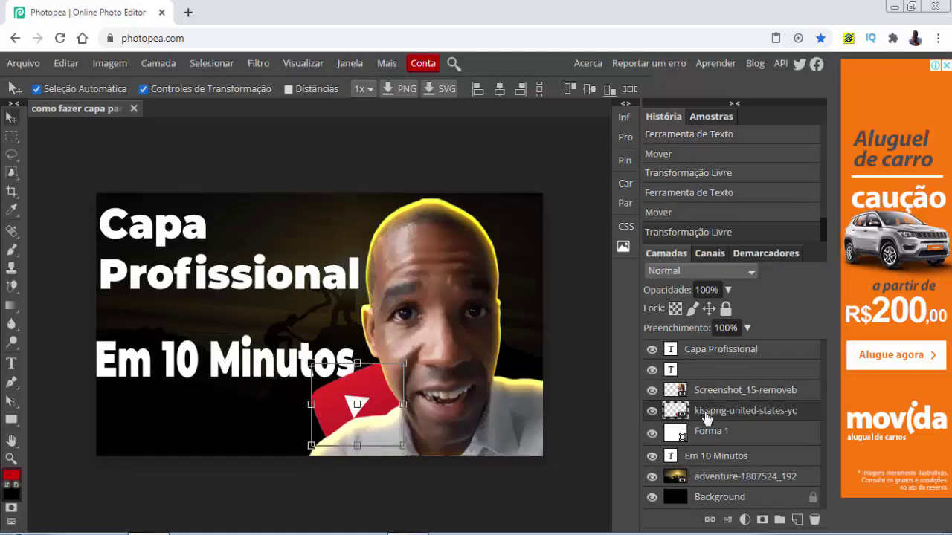
click(709, 457)
drag(710, 459, 705, 404)
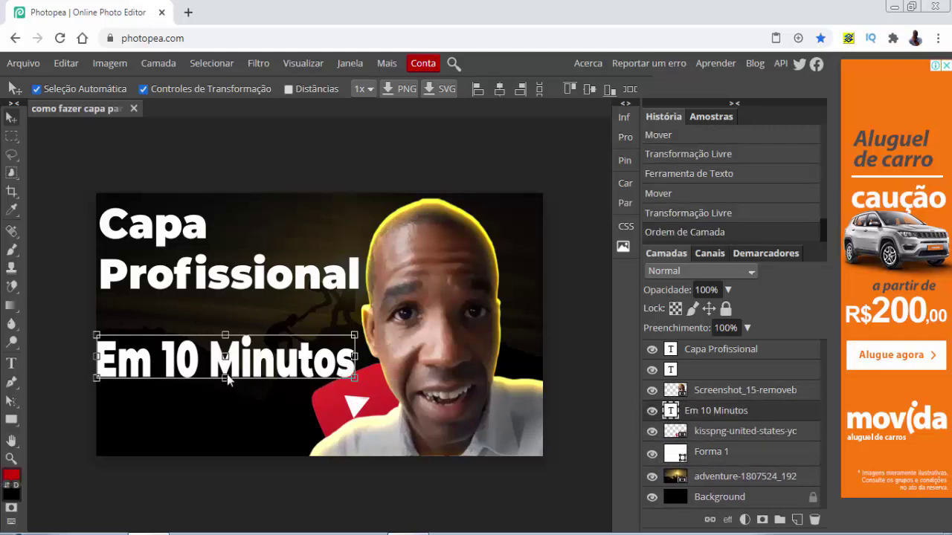
Stretch "Em 10 Minutos" to 106.22% width and 123.73% height, apply the transform and deselect the layer.
drag(226, 377, 226, 390)
drag(355, 361, 371, 361)
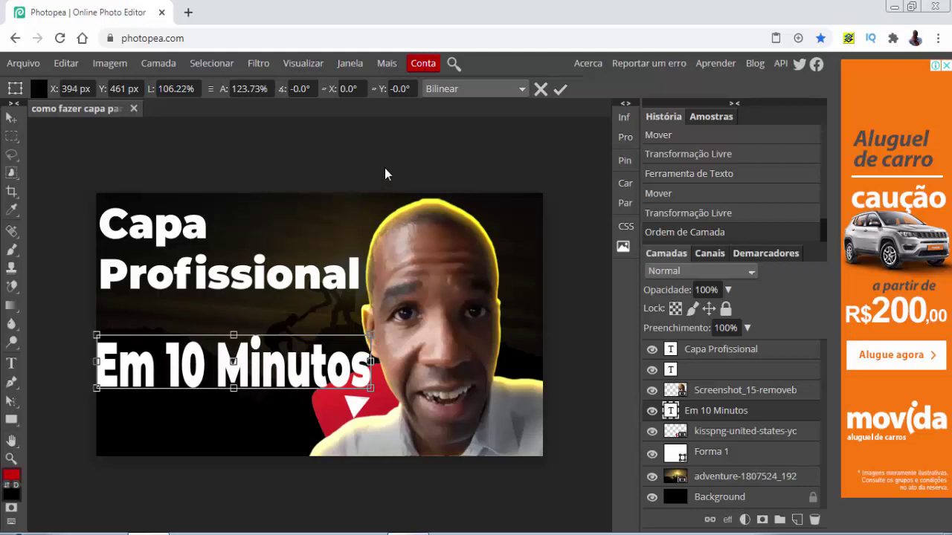
click(559, 89)
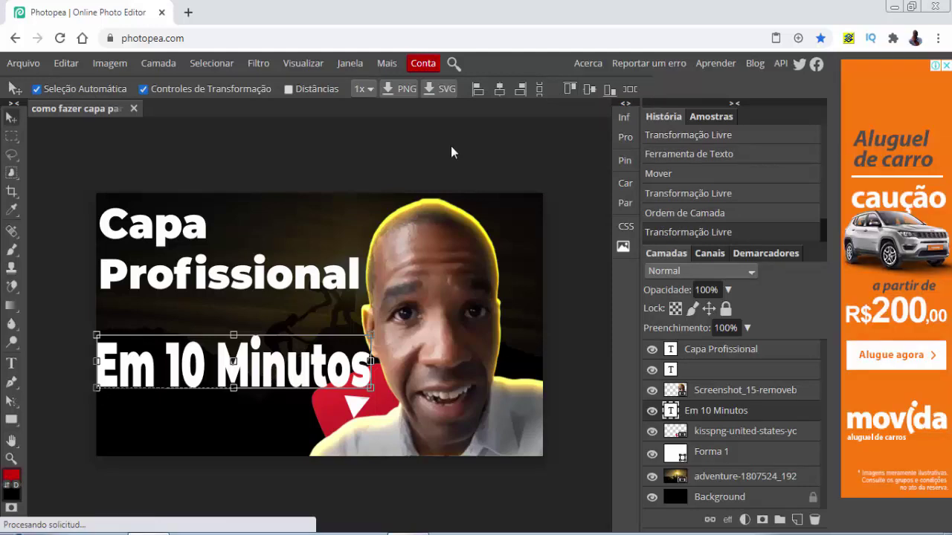
click(452, 147)
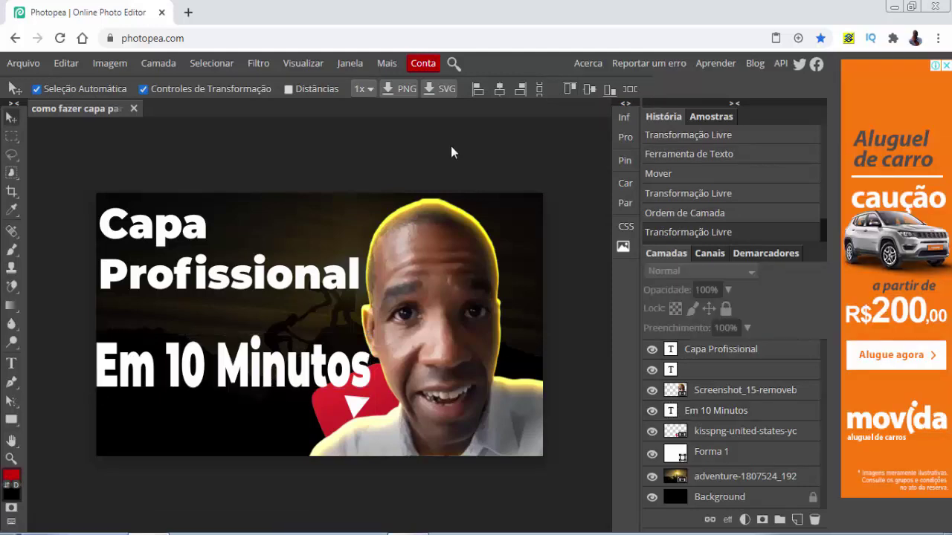
Move the "Capa Profissional" title down and left so it sits just above "Em 10 Minutos".
click(167, 233)
drag(165, 232, 159, 258)
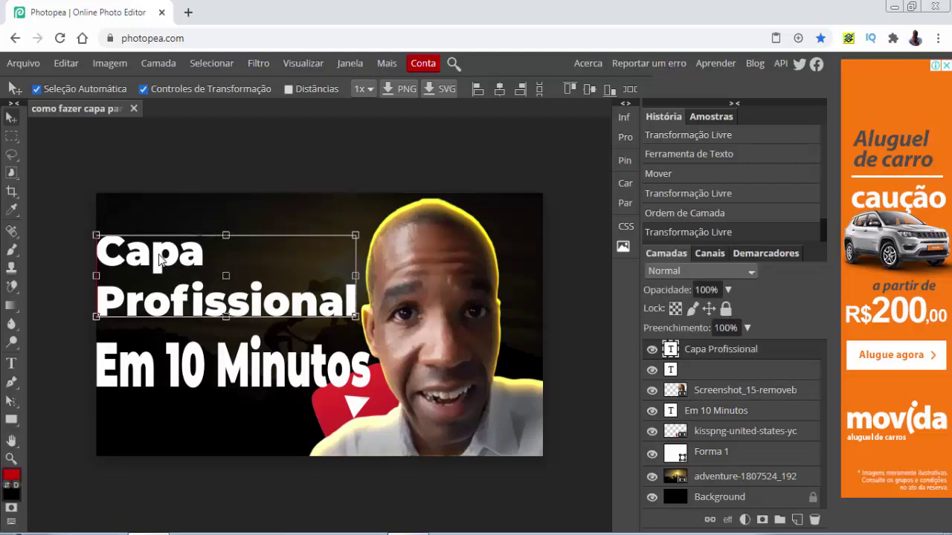
click(208, 135)
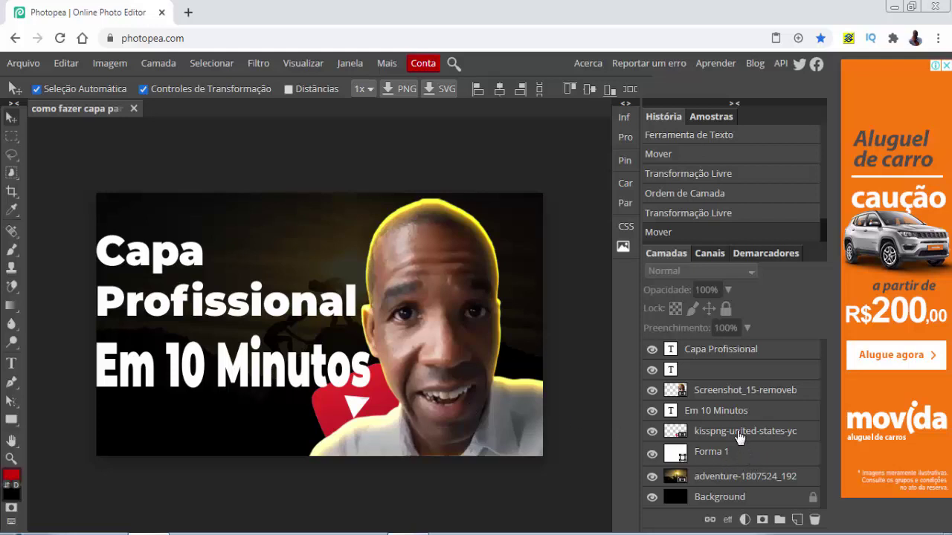
Add a gradient overlay to the "Em 10 Minutos" layer's style and open its gradient for editing.
click(721, 416)
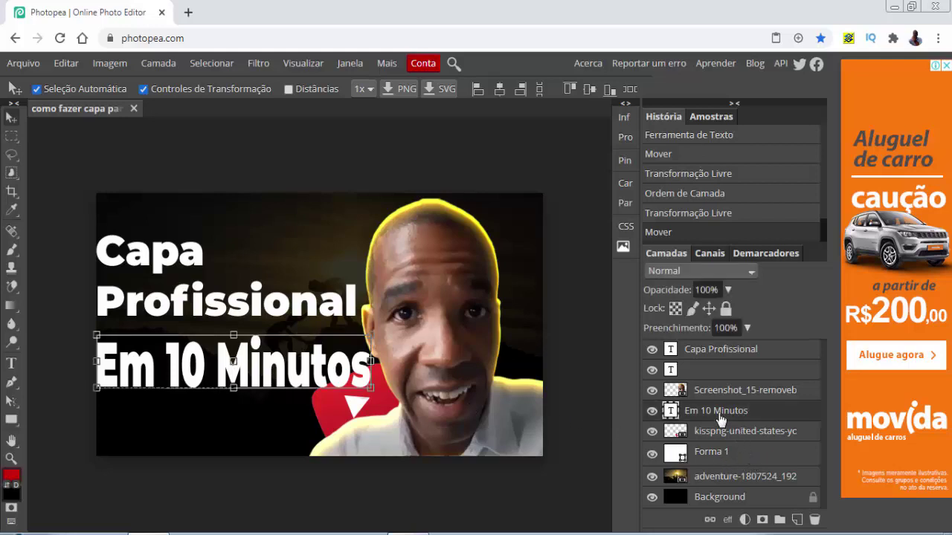
right_click(720, 420)
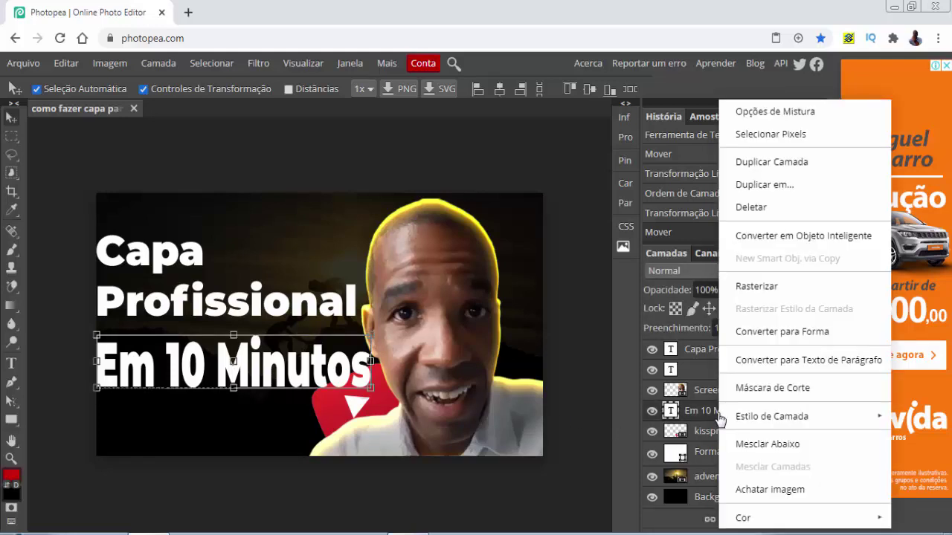
click(759, 113)
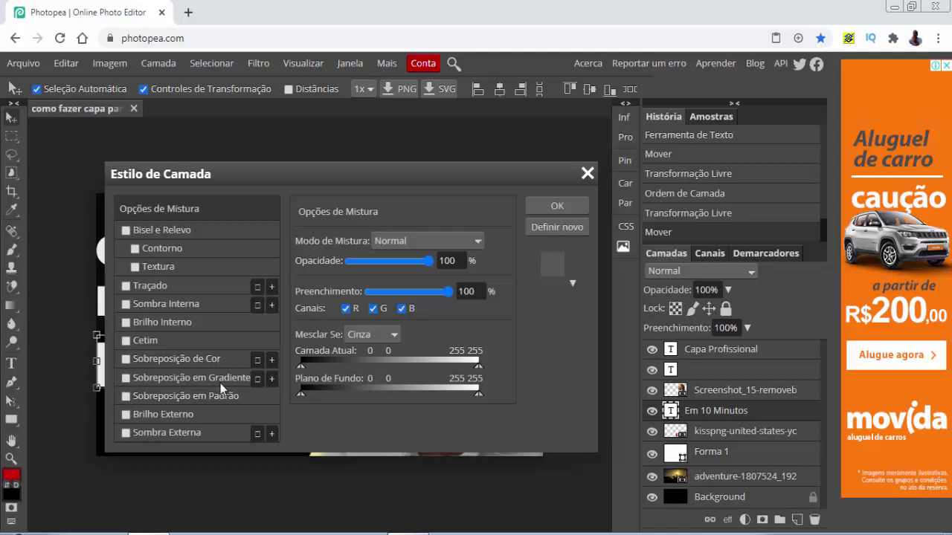
click(125, 377)
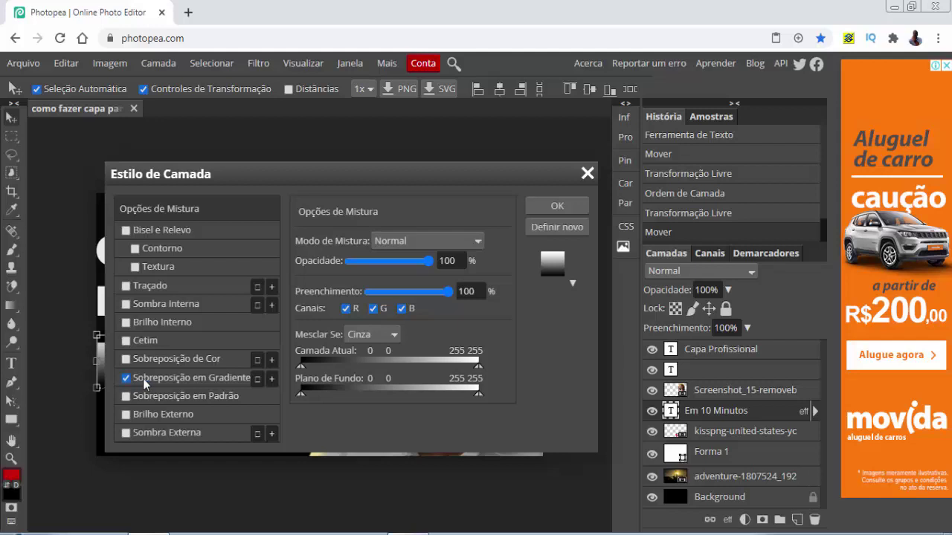
click(180, 380)
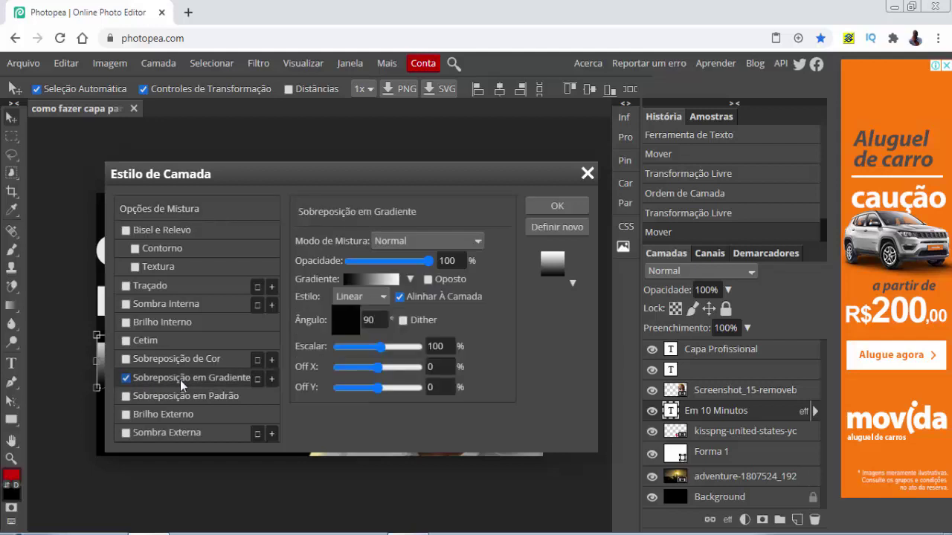
click(371, 279)
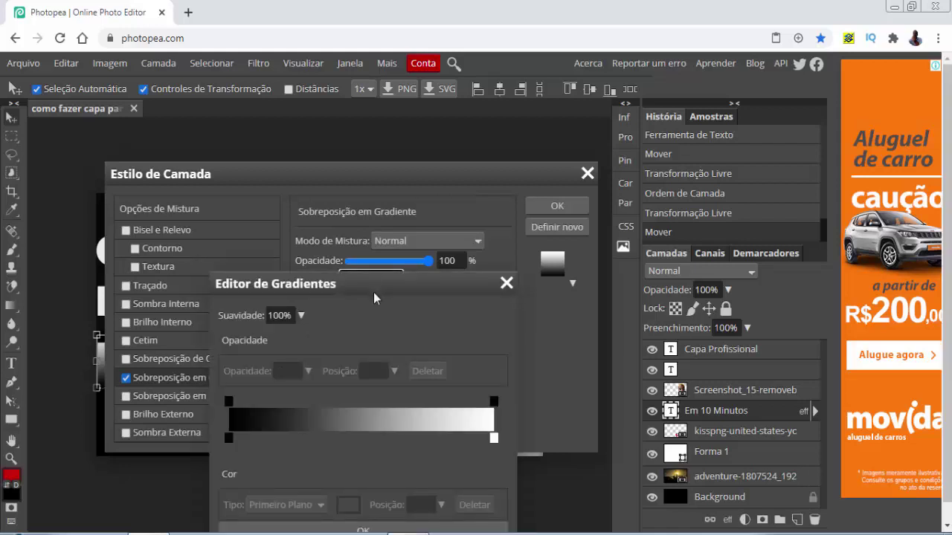
Set the gradient's starting colour stop at 0% to orange, ff7f00.
click(228, 439)
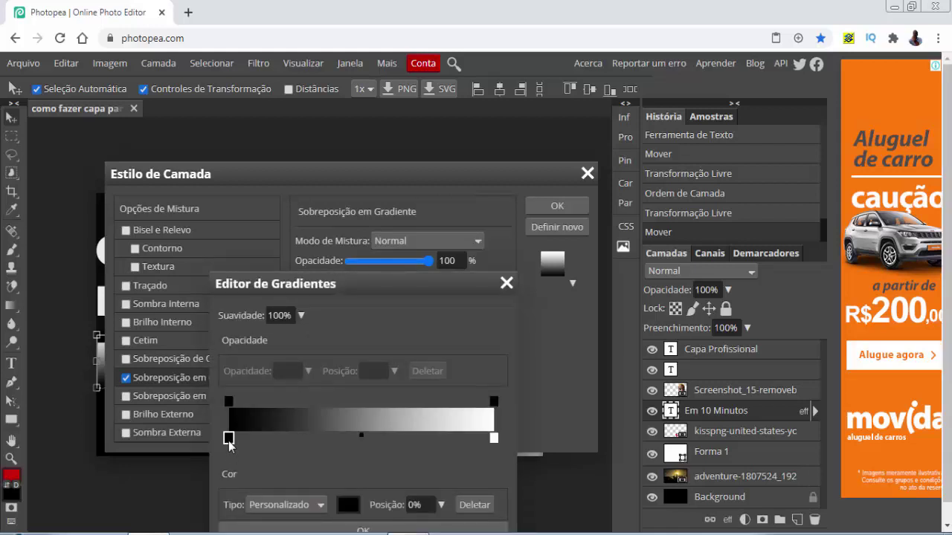
double_click(229, 440)
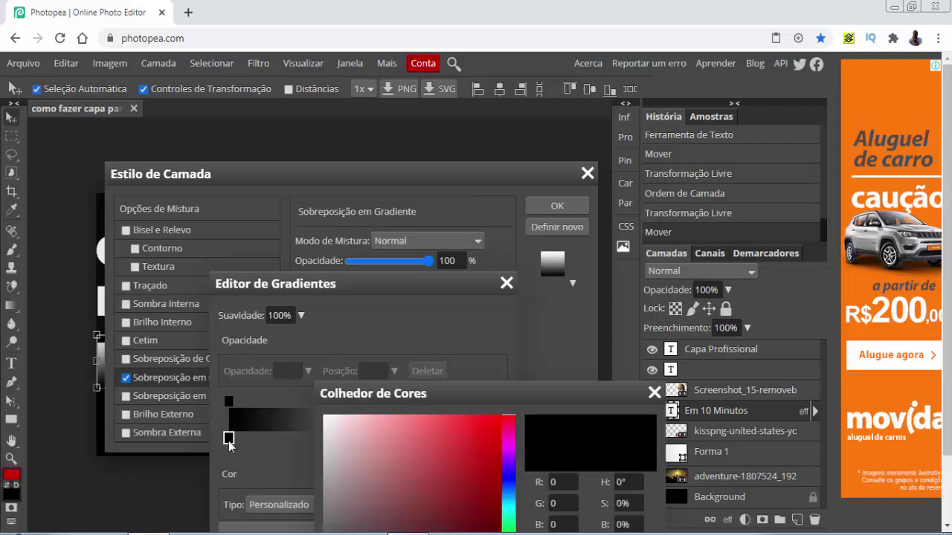
drag(548, 394, 481, 225)
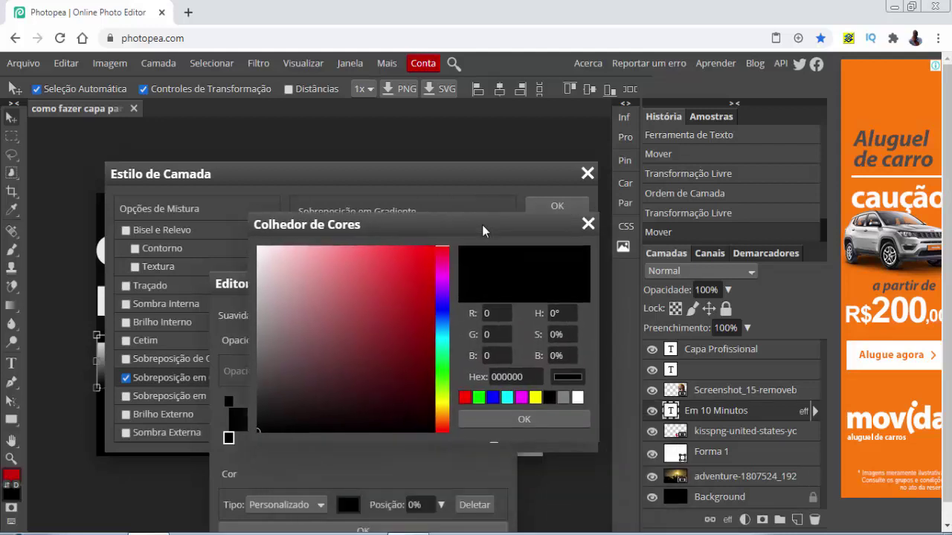
click(535, 402)
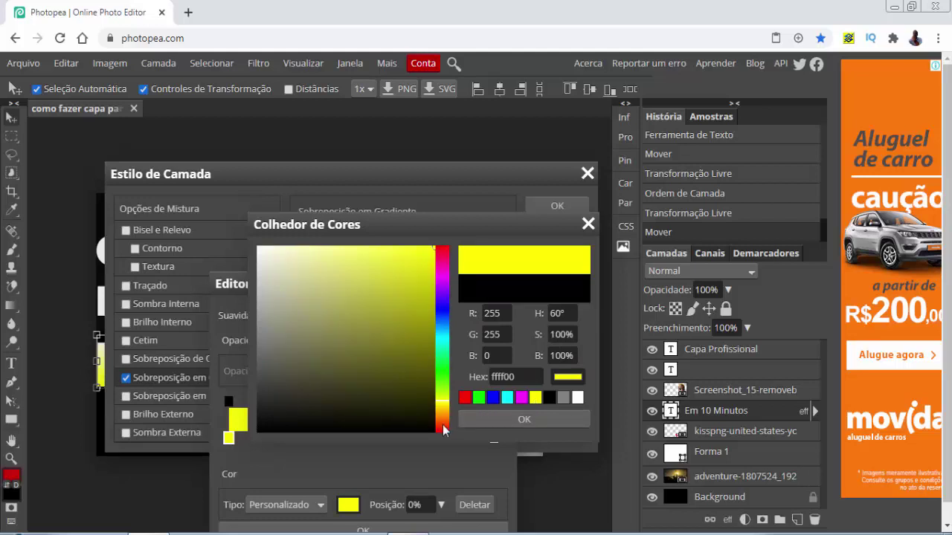
drag(442, 430, 443, 421)
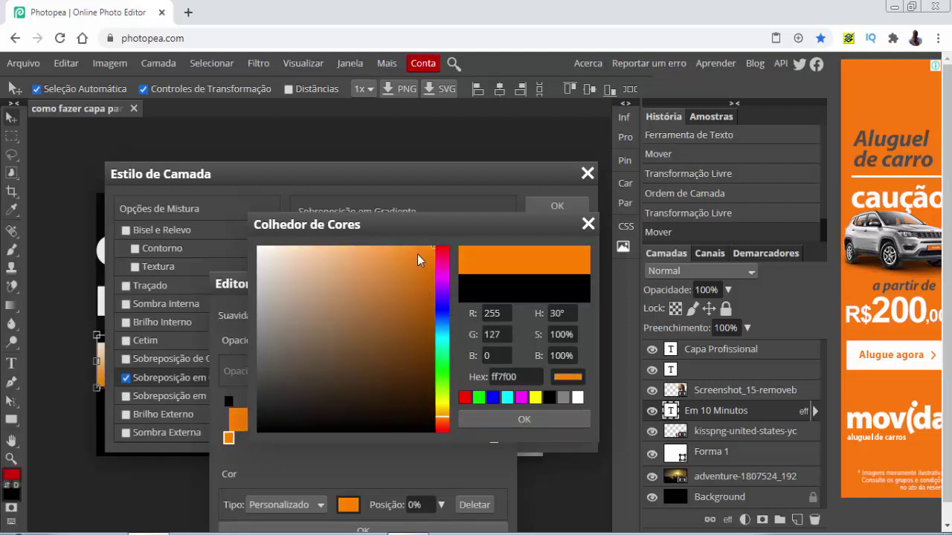
click(525, 419)
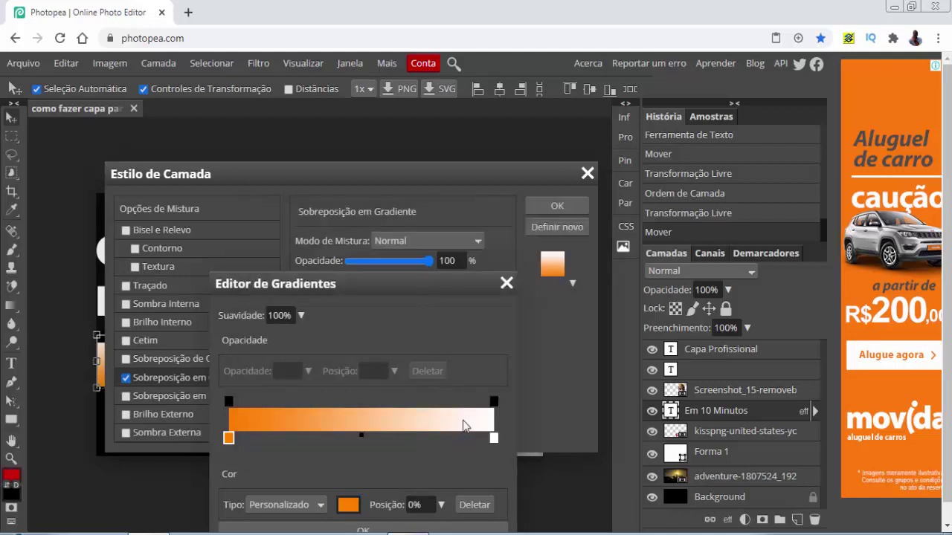
Set the gradient's ending colour stop at 100% to yellow, ffff00.
click(493, 439)
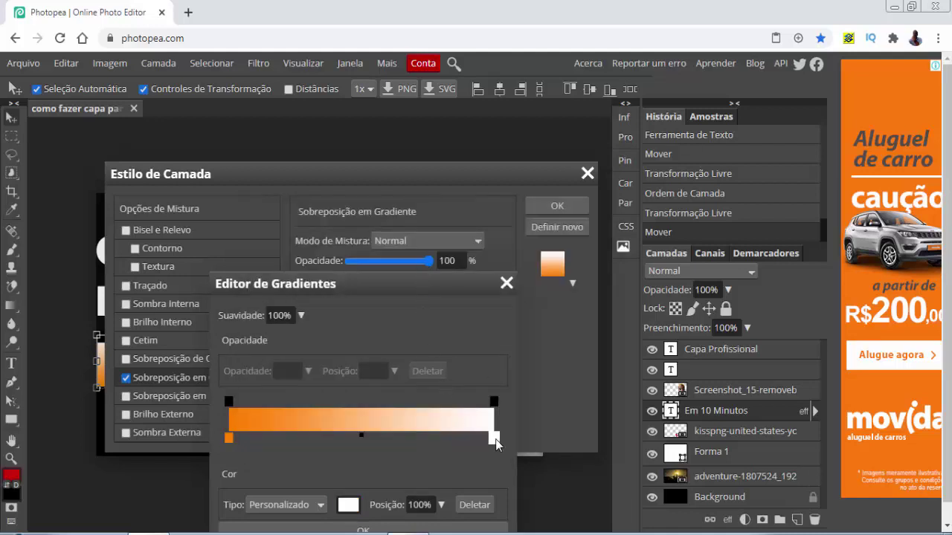
double_click(495, 440)
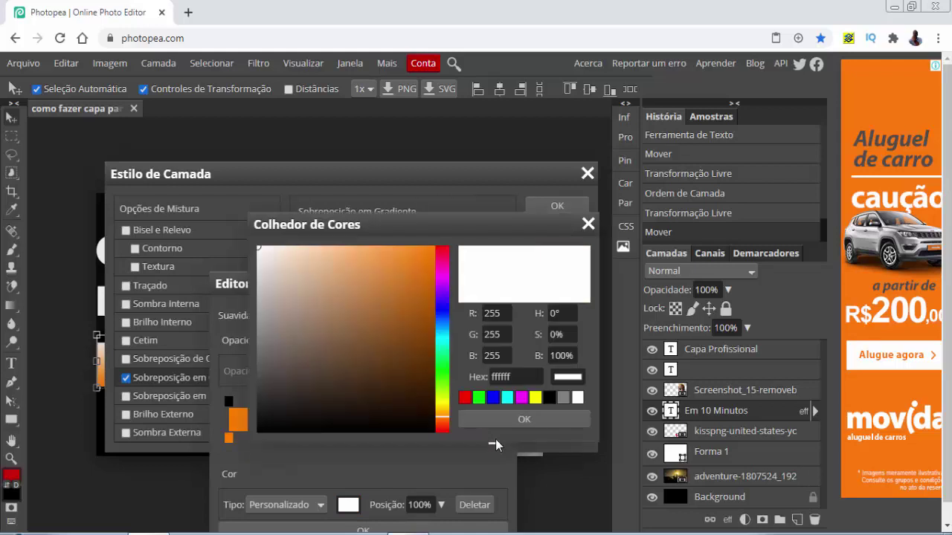
click(534, 399)
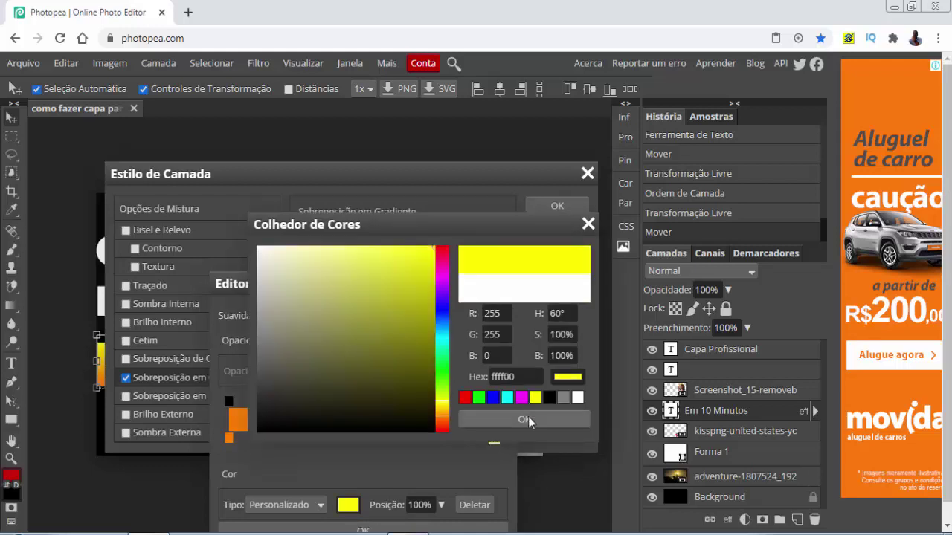
click(524, 420)
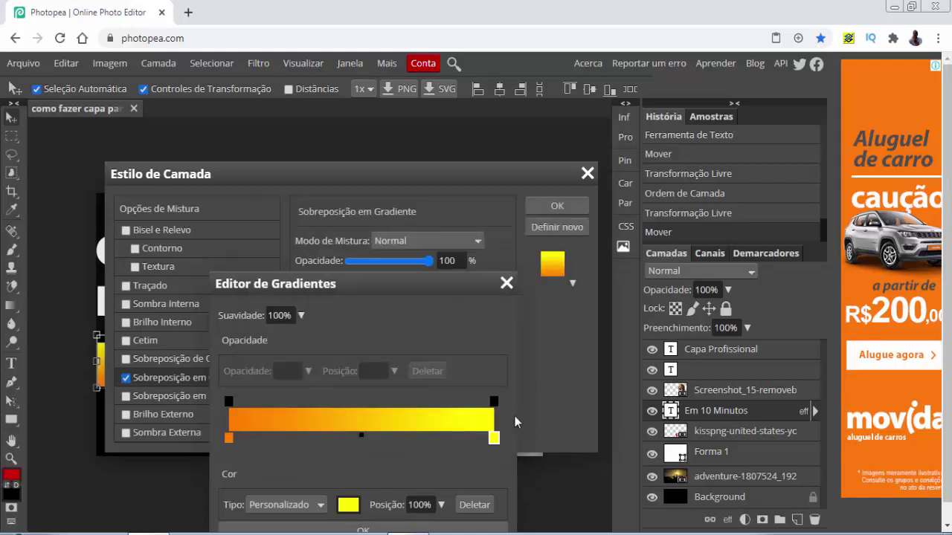
Confirm the gradient, define it as a new style and apply the layer style to "Em 10 Minutos", leaving the layer deselected.
drag(443, 293, 442, 216)
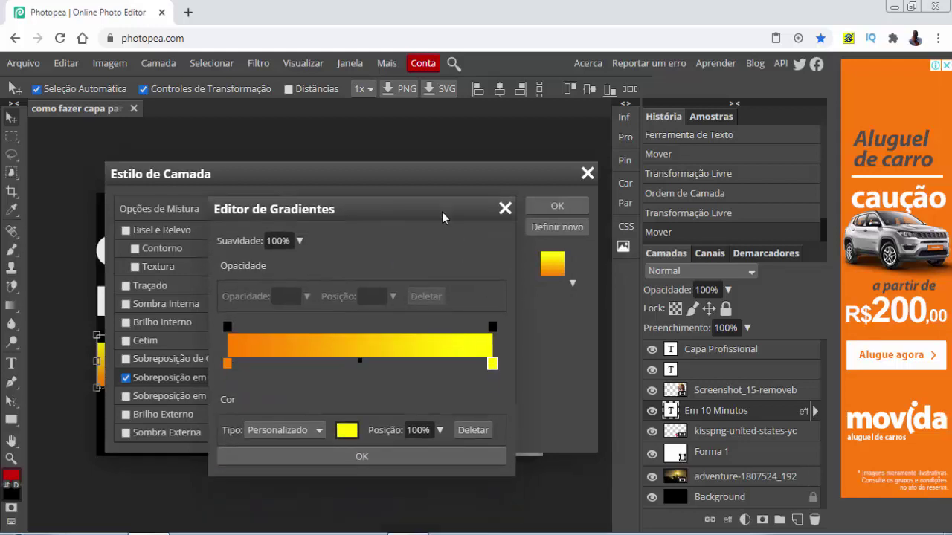
click(371, 456)
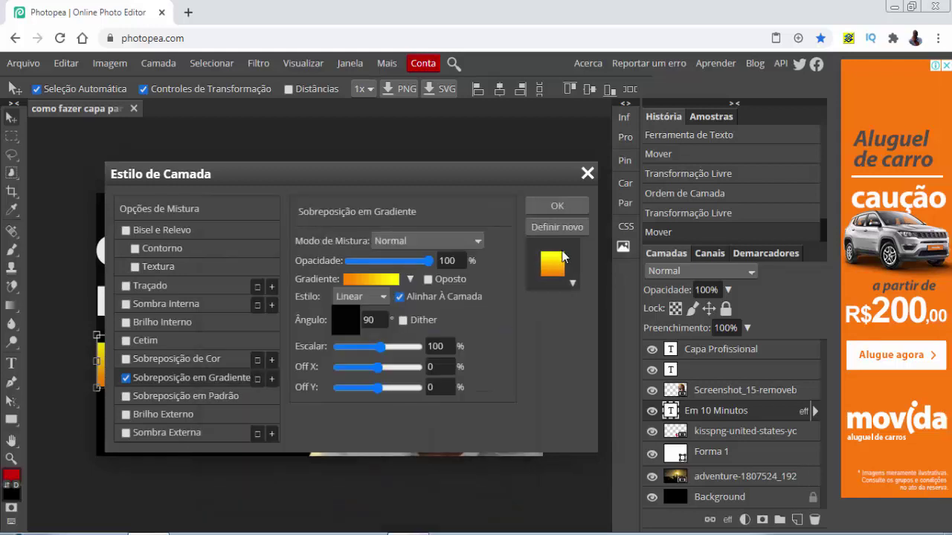
click(560, 226)
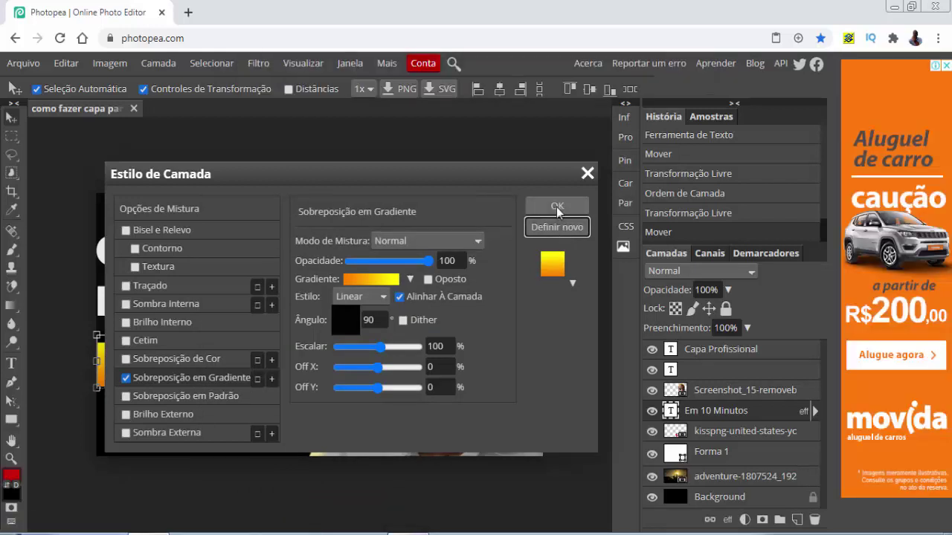
click(556, 207)
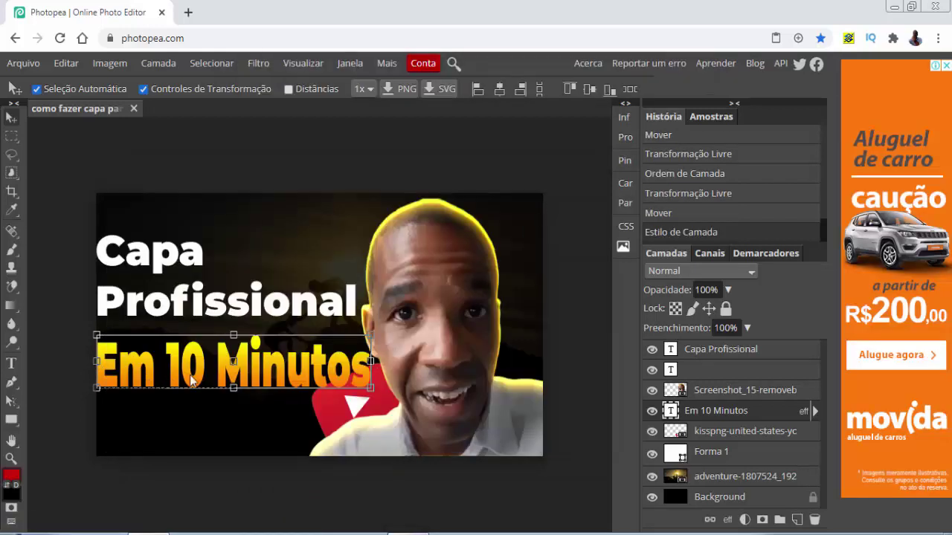
click(558, 147)
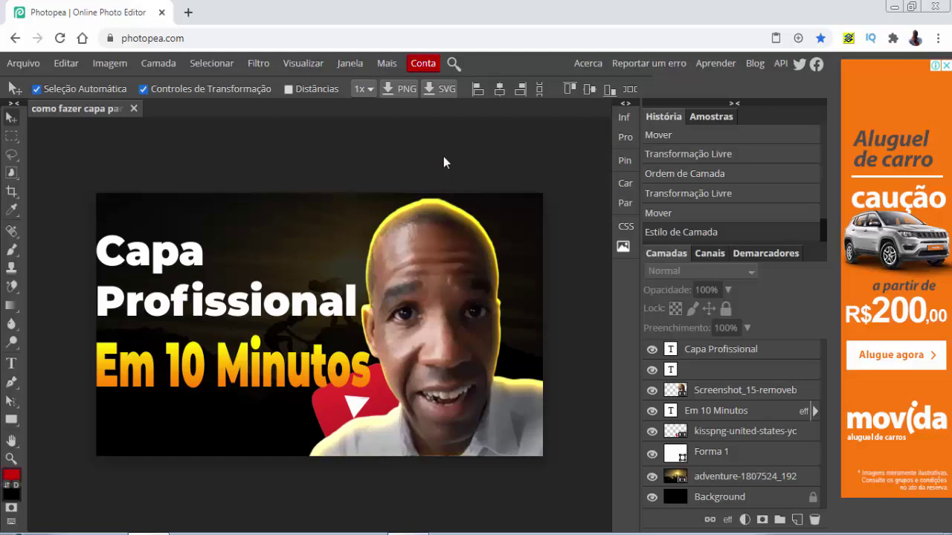
Export the cover as a 1280 × 720 px PNG at 100% quality and show the downloaded file in its folder.
click(23, 64)
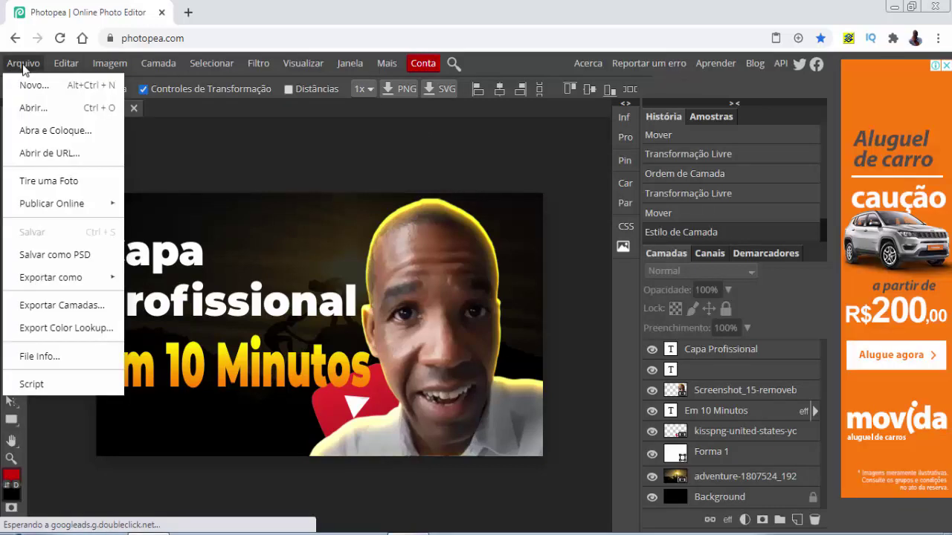
mouse_move(47, 202)
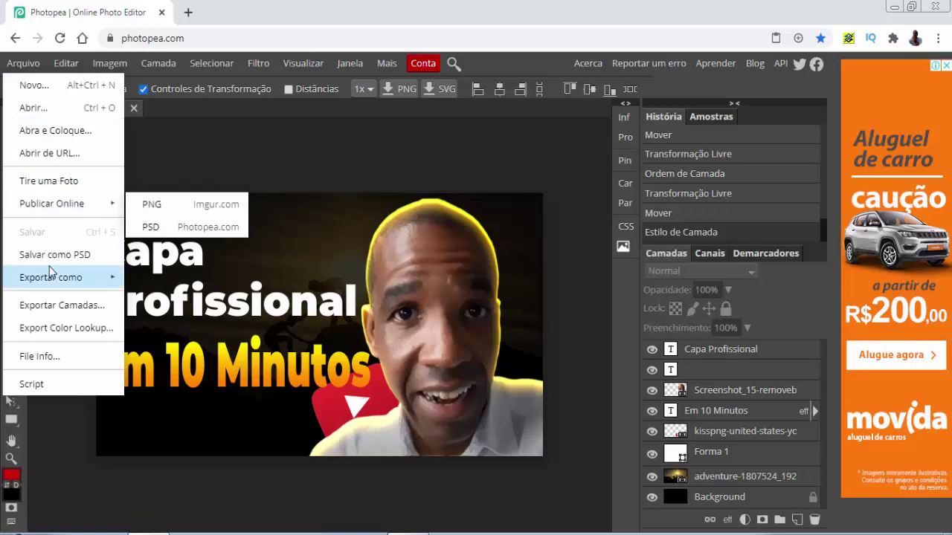
mouse_move(52, 282)
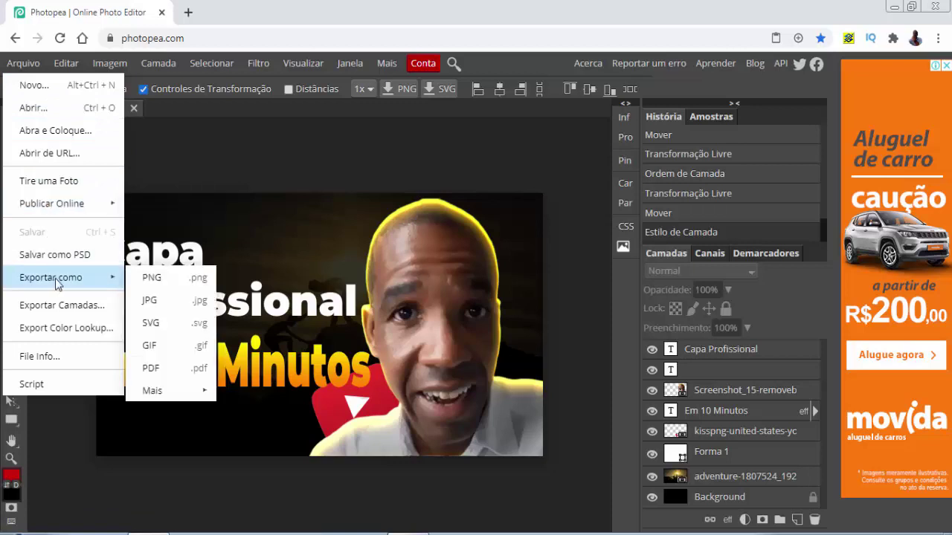
click(155, 281)
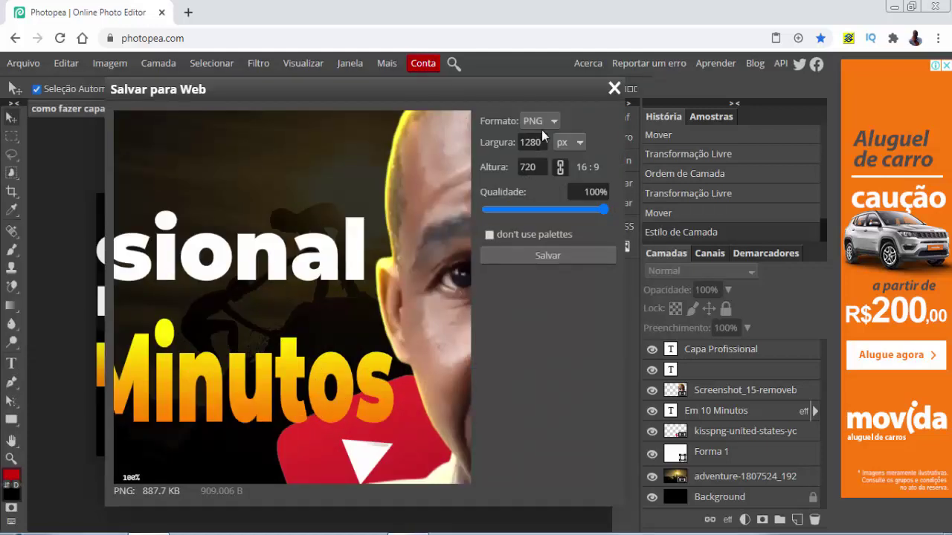
click(545, 255)
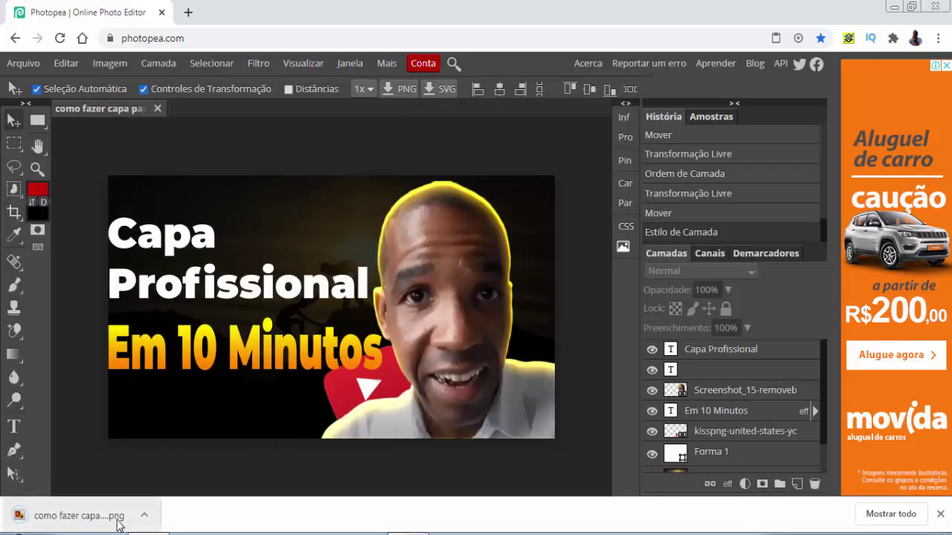
click(144, 514)
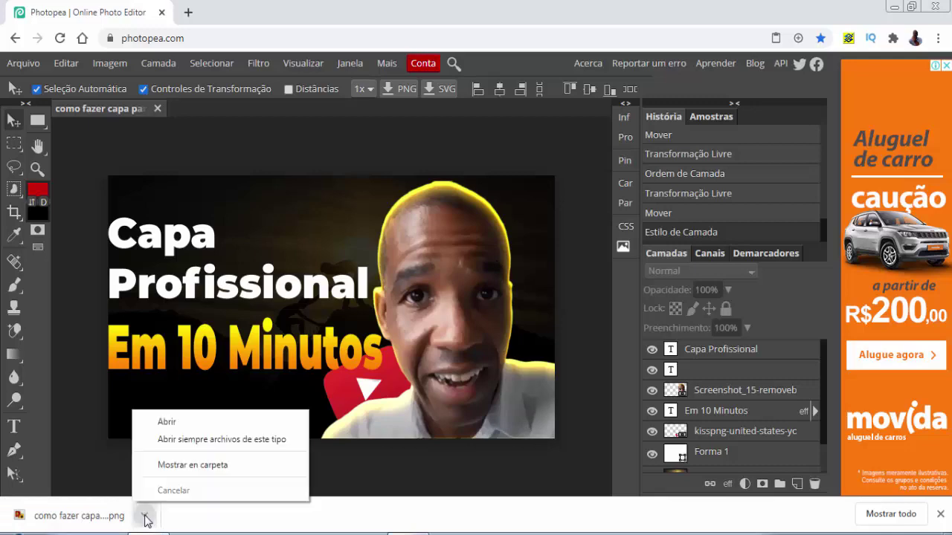
click(188, 464)
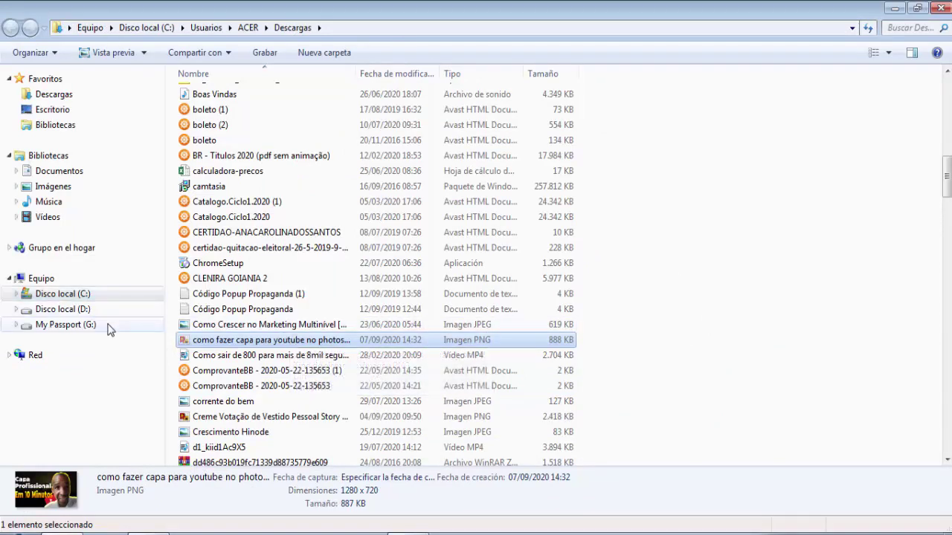
On My Passport (G:), open "O Multinível que Ninguém te Conta" in the channel owner's folder under "1 Projeto YouTube Essencial (Trabalho Diário)".
click(66, 325)
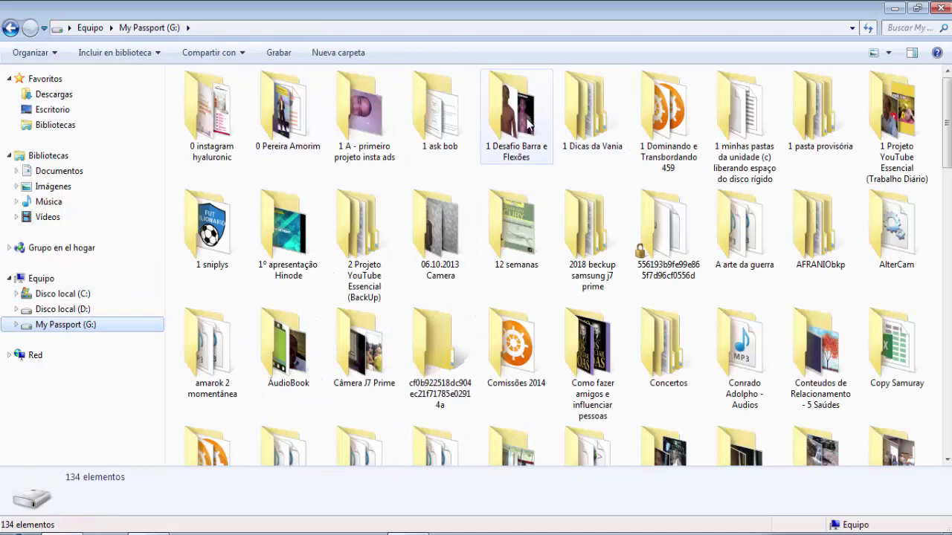
double_click(897, 110)
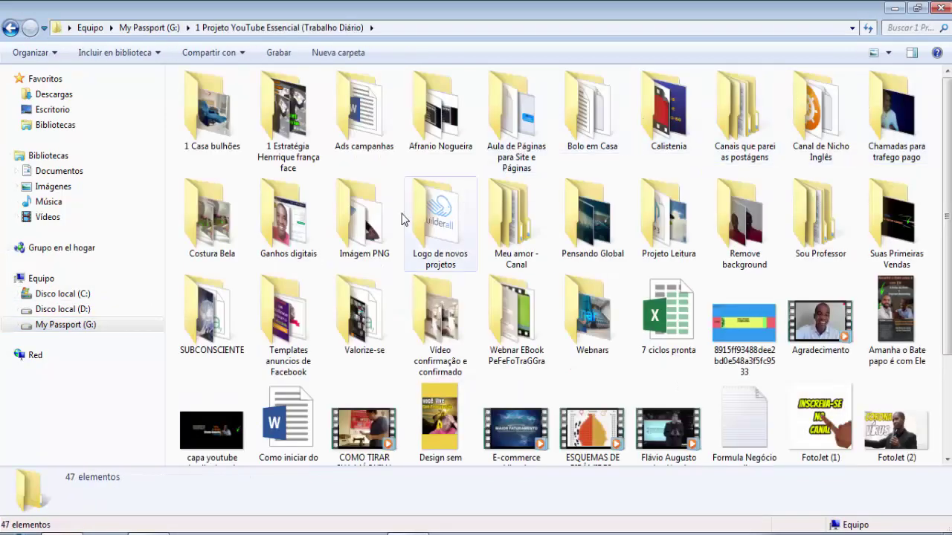
click(444, 132)
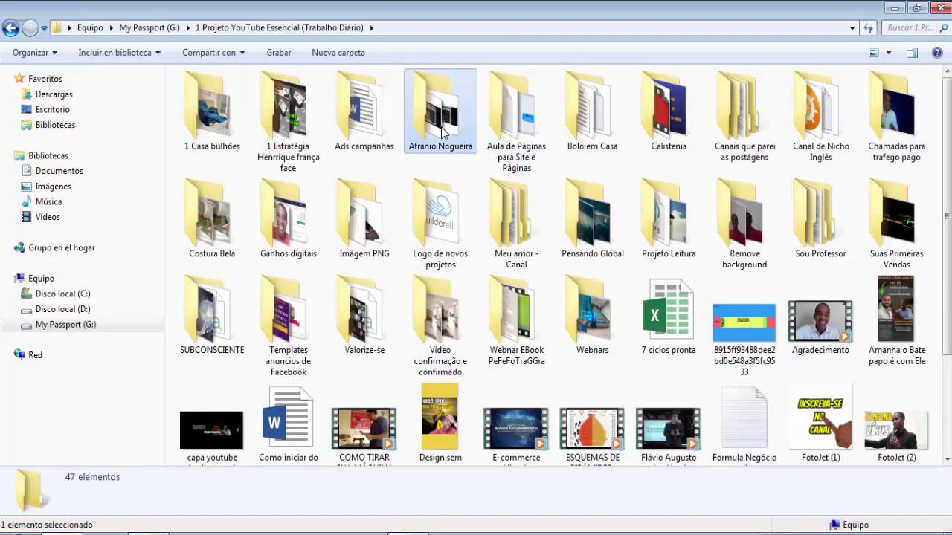
double_click(444, 132)
click(512, 132)
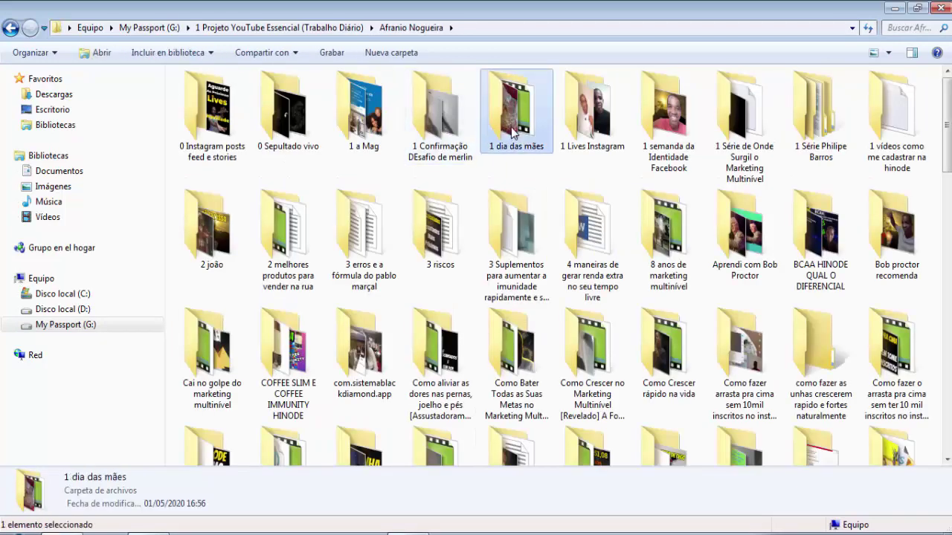
key(o)
click(212, 230)
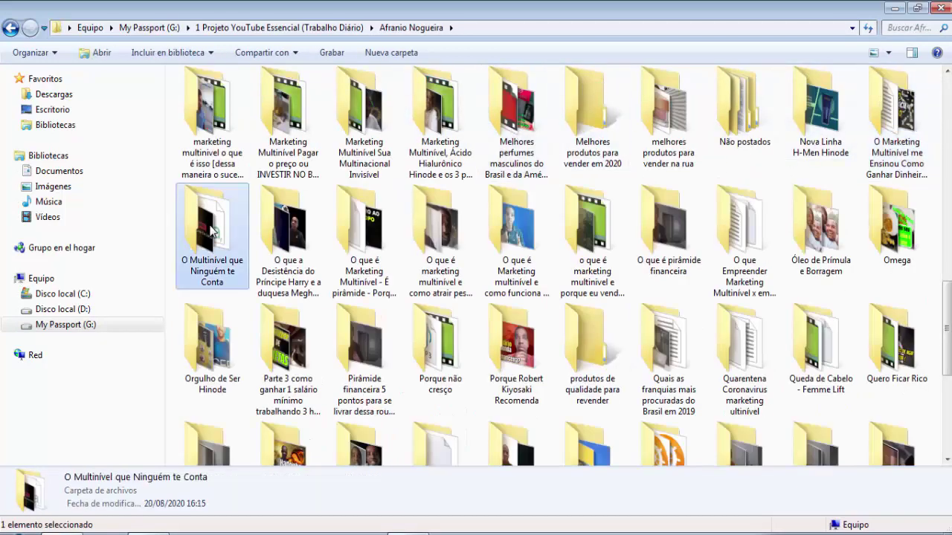
double_click(212, 230)
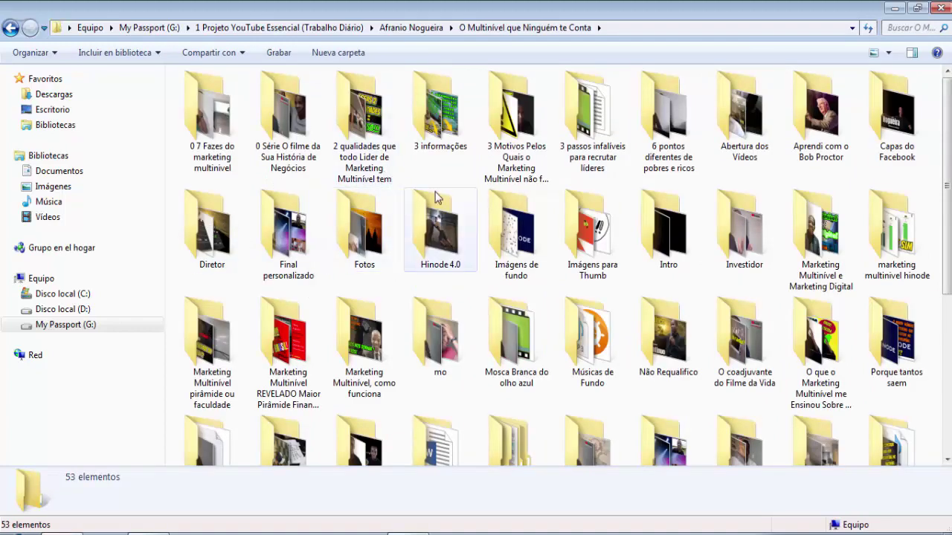
Create a new folder named "Capa para o youtube Photopea" inside "O Multinível que Ninguém te Conta".
right_click(475, 294)
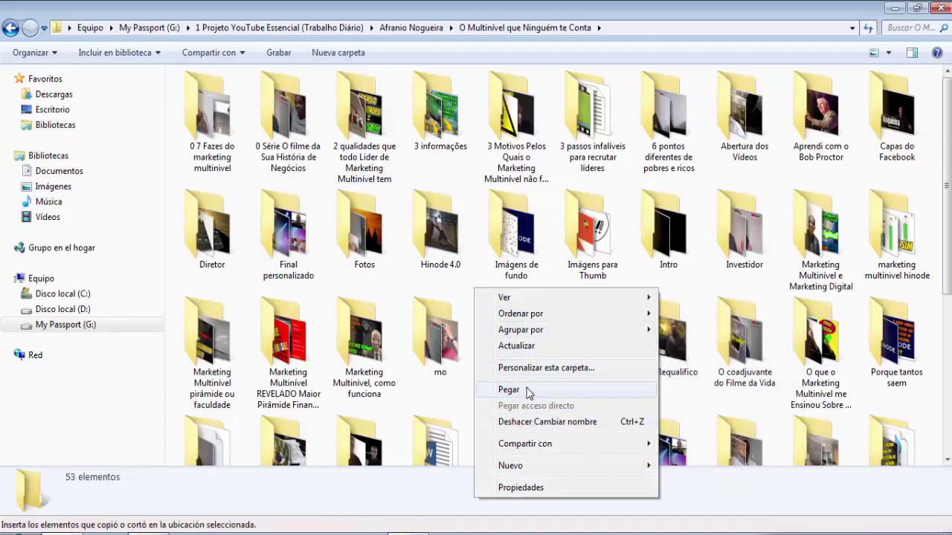
mouse_move(536, 468)
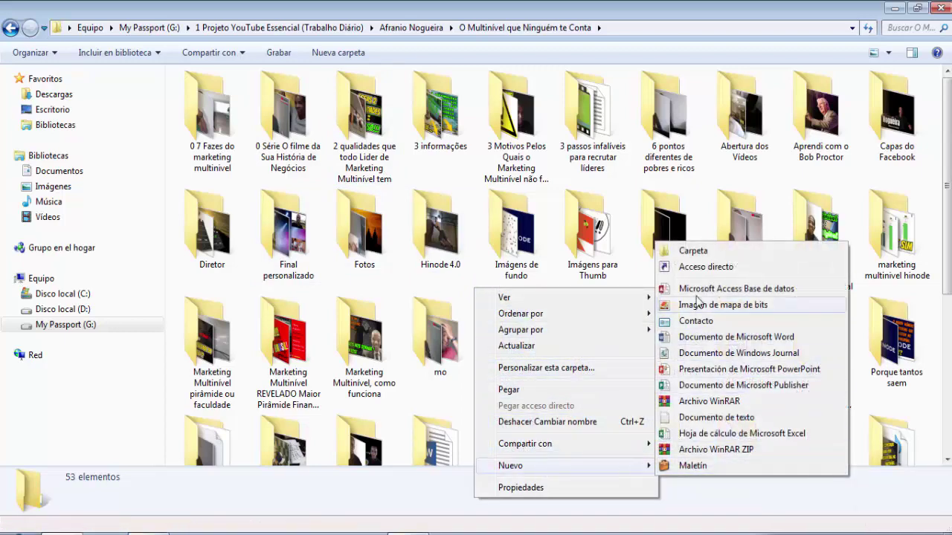
click(693, 251)
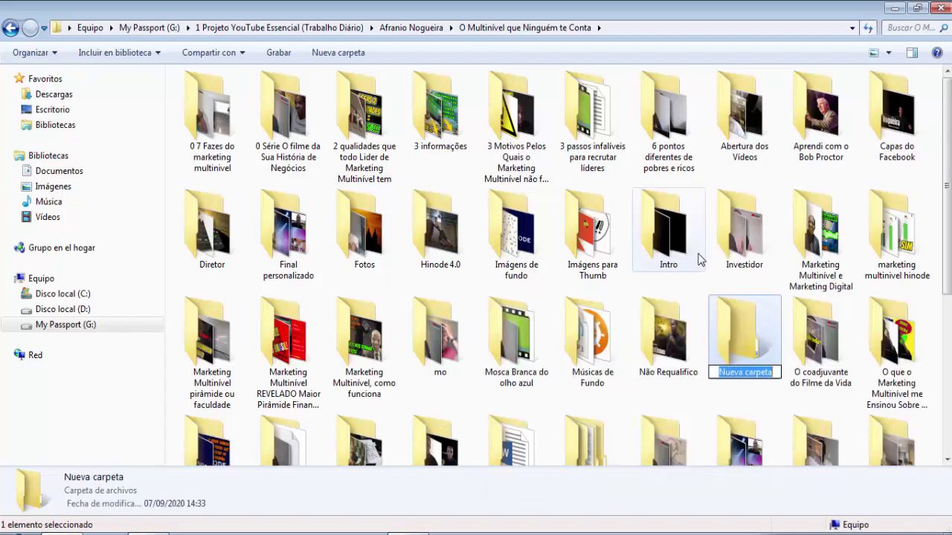
text(Capar)
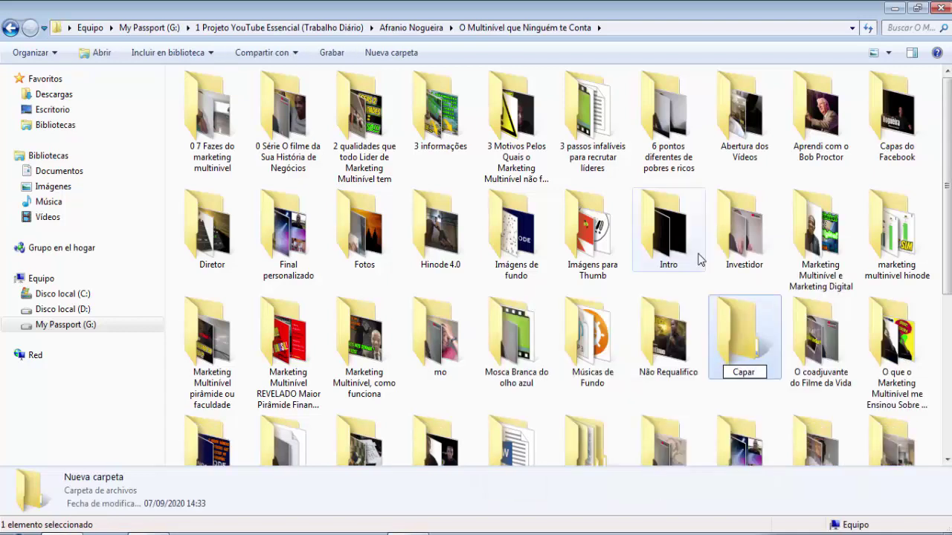
key(BackSpace)
text(para )
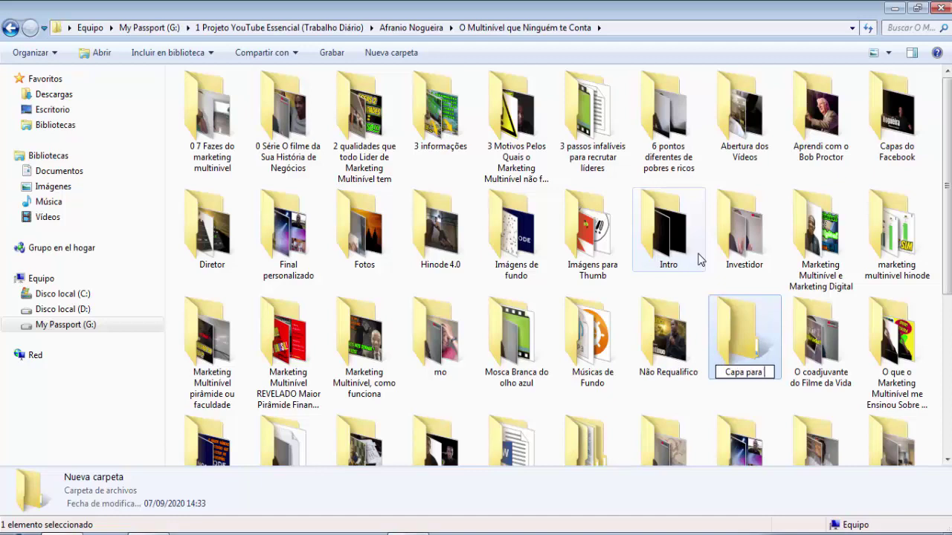
text(o youtube)
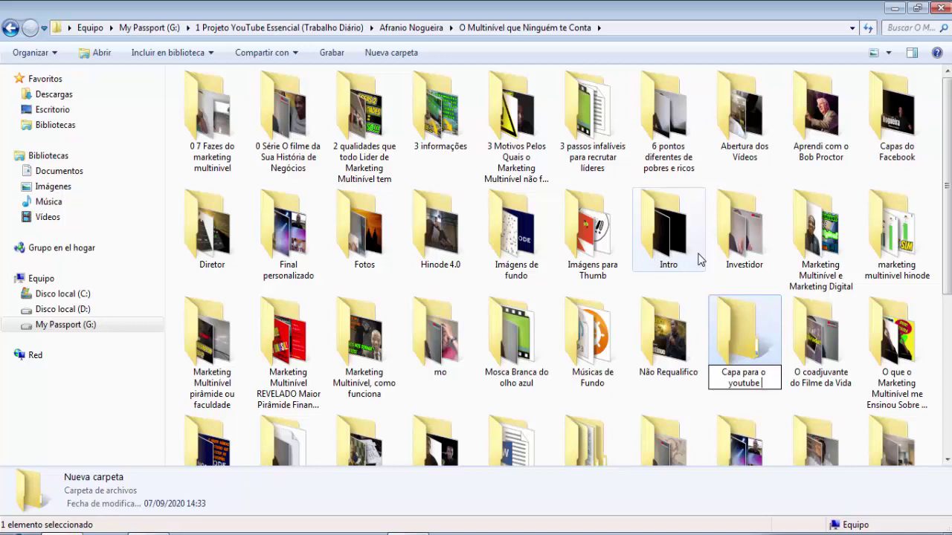
text( Photopea)
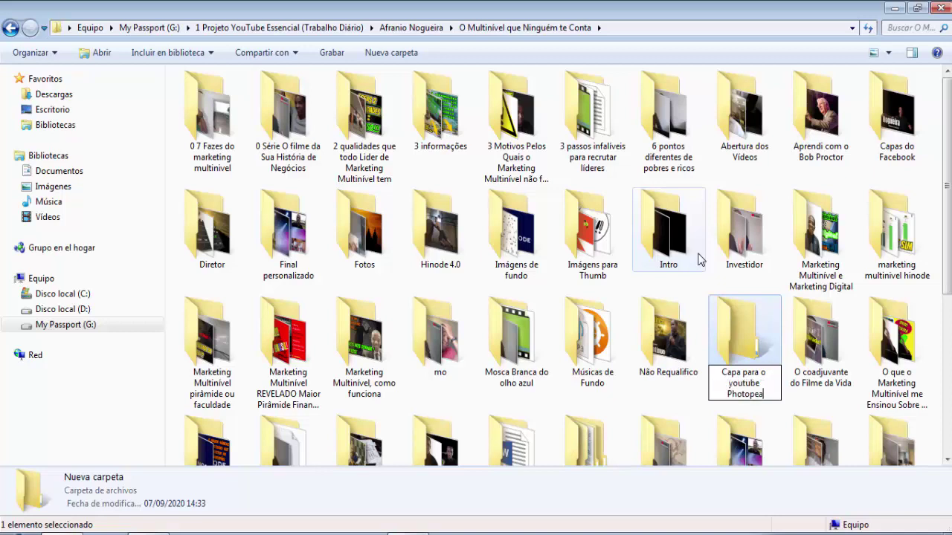
key(Return)
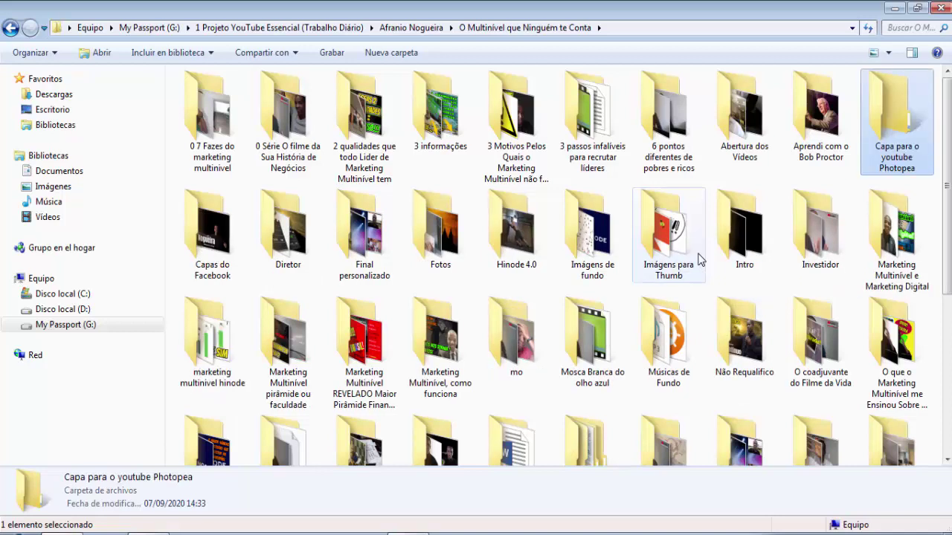
Paste the exported cover PNG into the "Capa para o youtube Photopea" folder and close the file window.
double_click(900, 122)
right_click(484, 191)
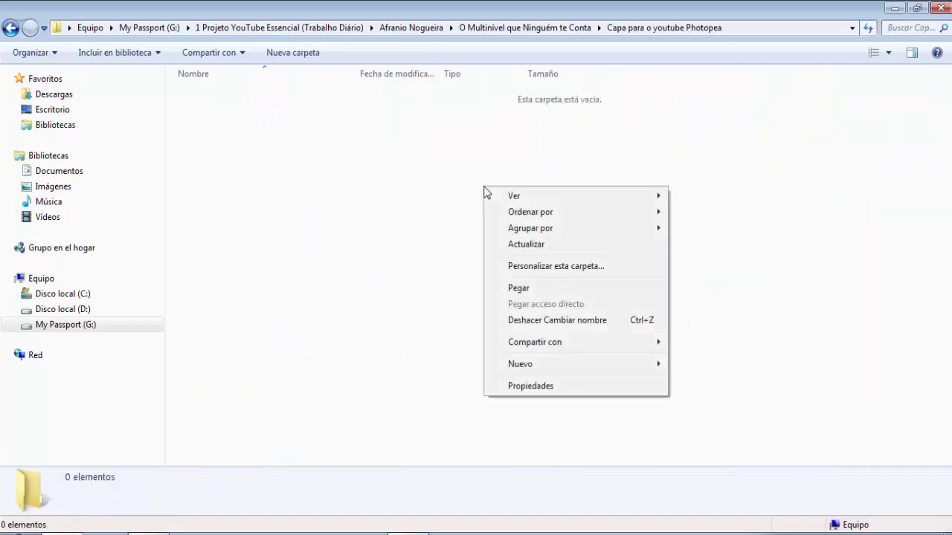
click(526, 291)
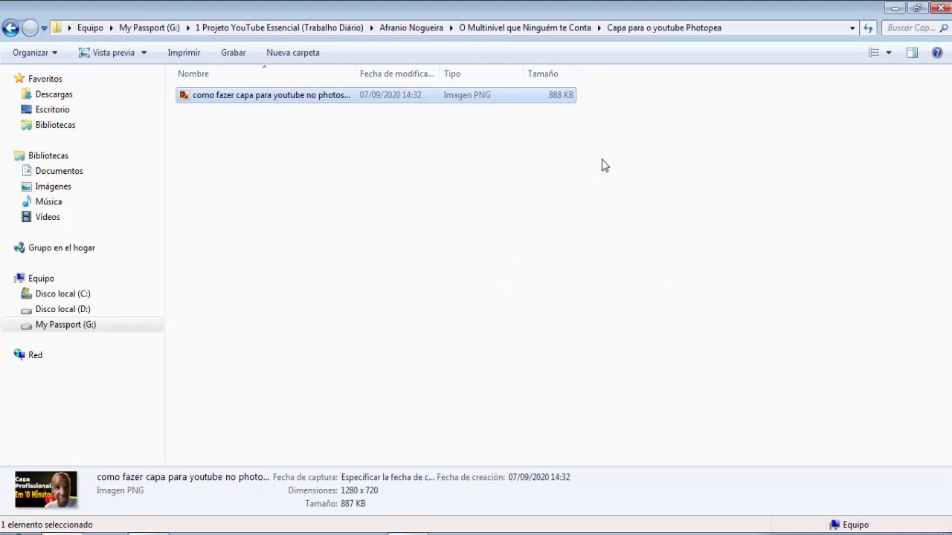
click(940, 9)
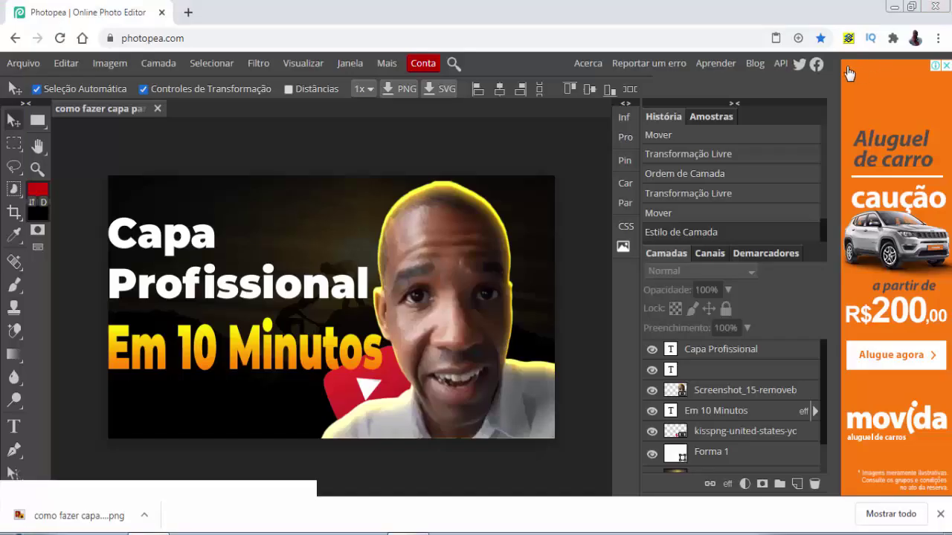